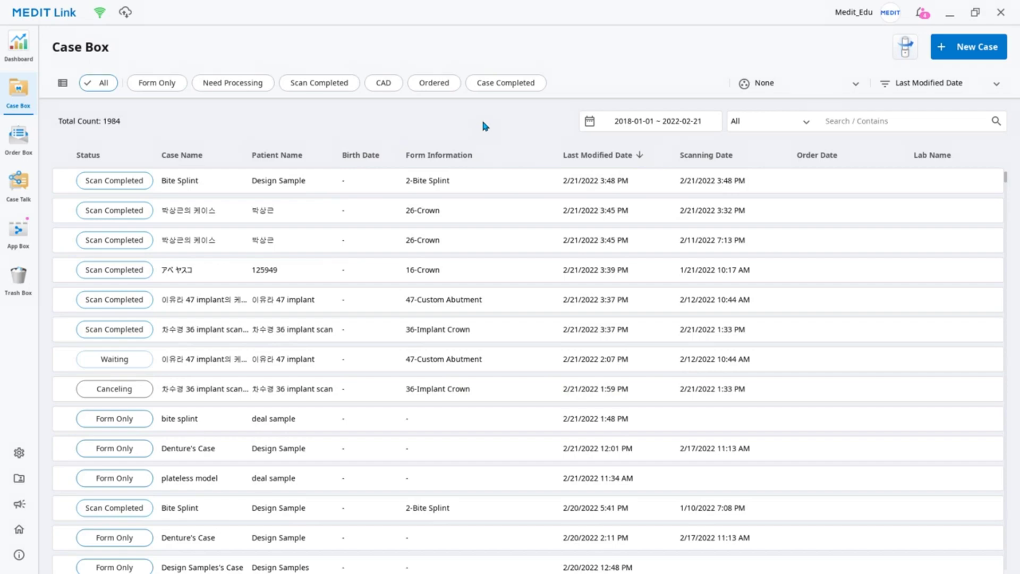
# Open the App Box and browse the list of available apps.
pyautogui.click(19, 234)
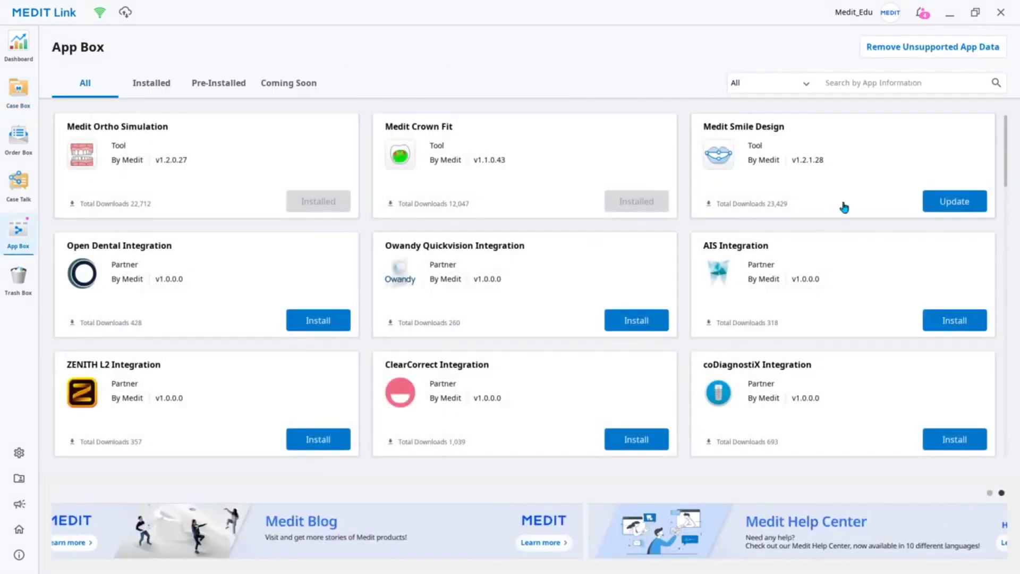
pyautogui.moveTo(1005, 154); pyautogui.dragTo(1005, 262)
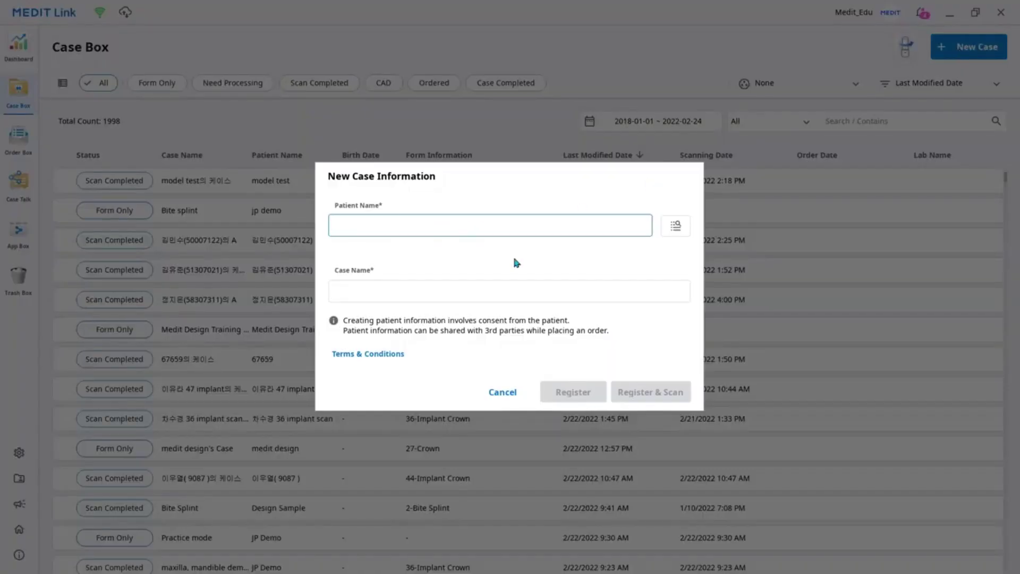
# Register a new case for scanning with patient name "Education" and case name "Medit Design Training video".
pyautogui.write('Education')
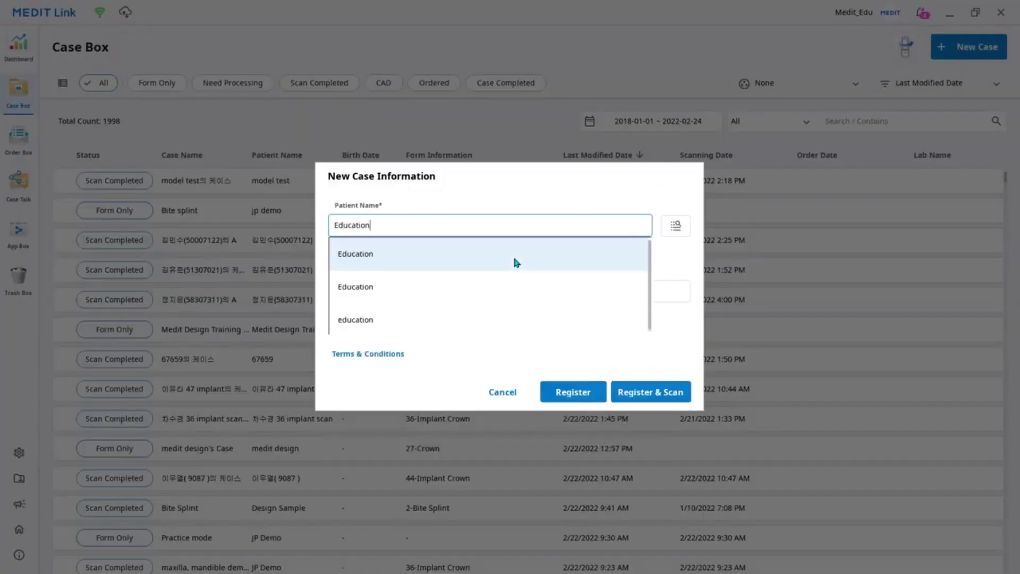
pyautogui.click(433, 287)
pyautogui.moveTo(433, 289); pyautogui.dragTo(321, 292)
pyautogui.write('Medit Design')
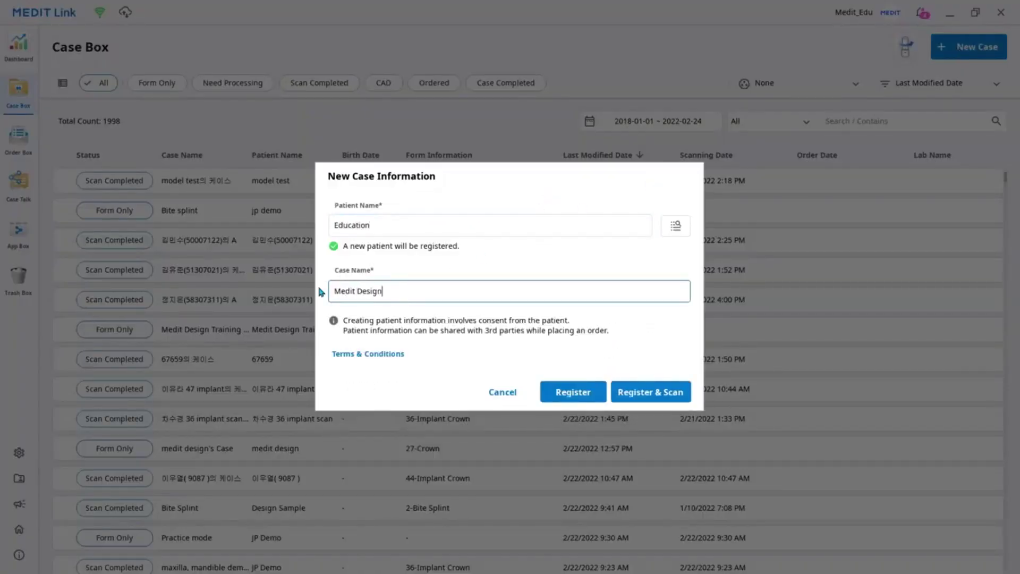
pyautogui.write(' Training video')
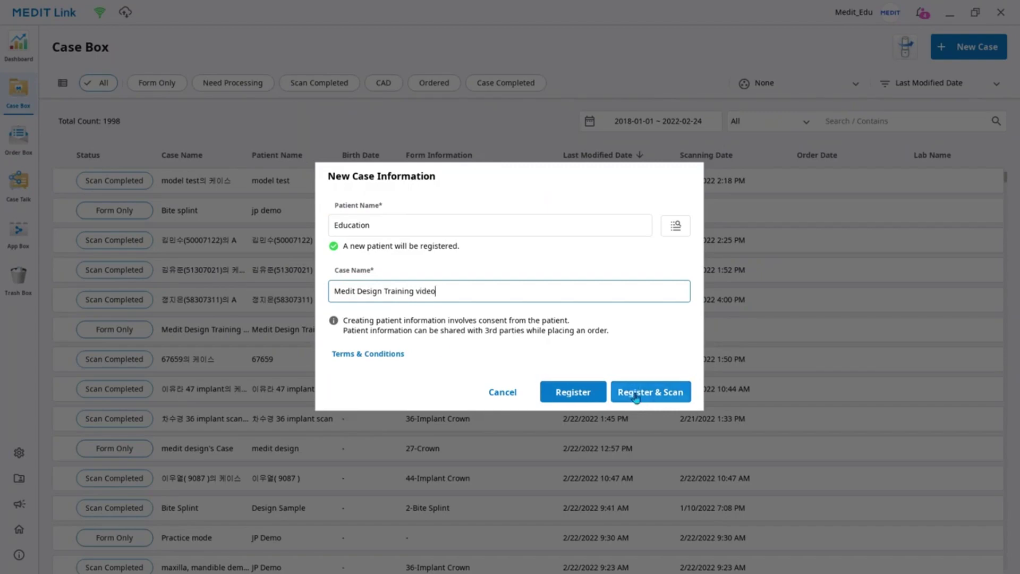
pyautogui.click(635, 394)
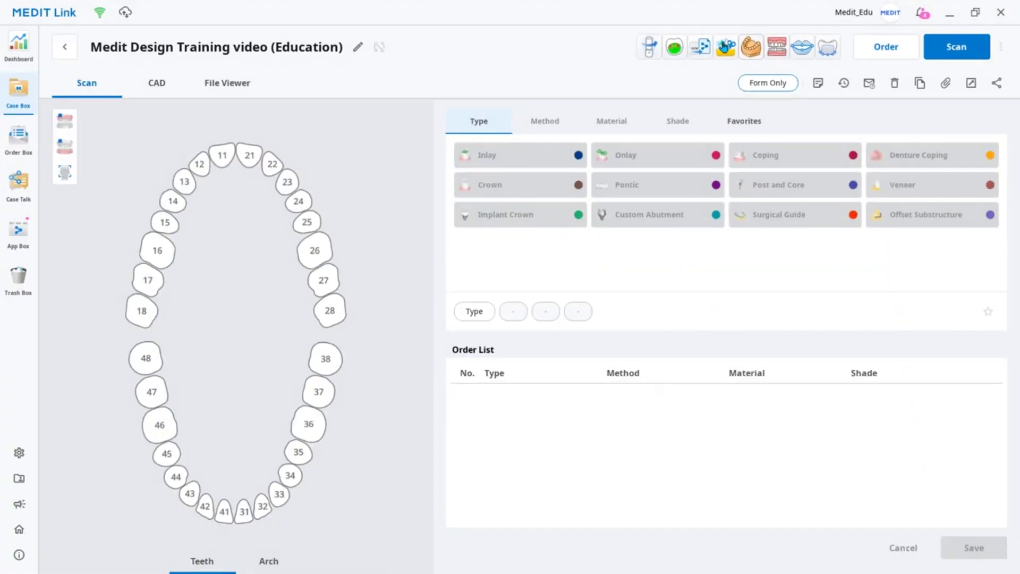
# Launch the Medit Design app from the case and import the scans of the Medit Design Training Video case modified 2/18/2022 6:03 PM.
pyautogui.click(725, 47)
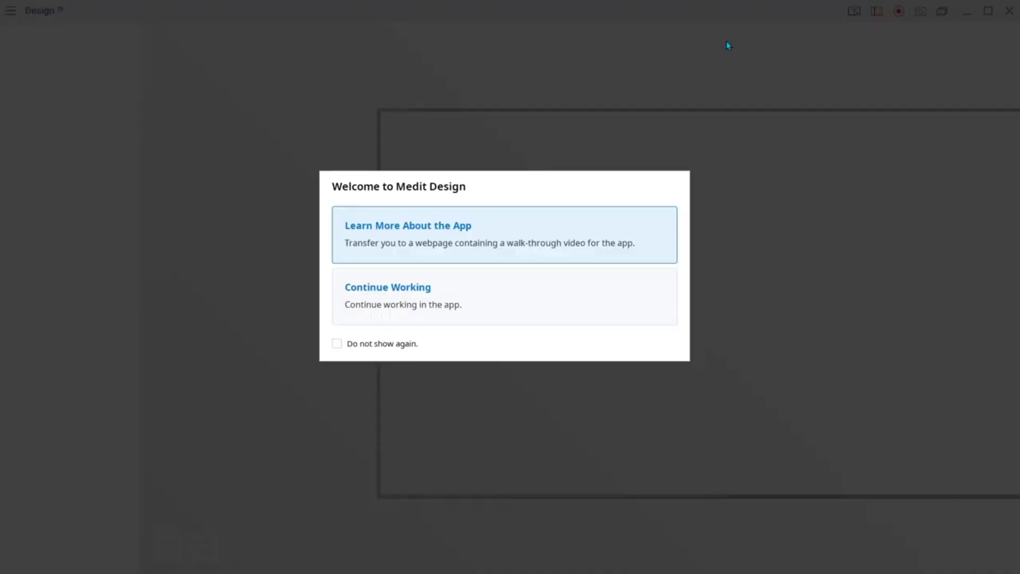
pyautogui.click(530, 301)
pyautogui.scroll(-1, 530, 307)
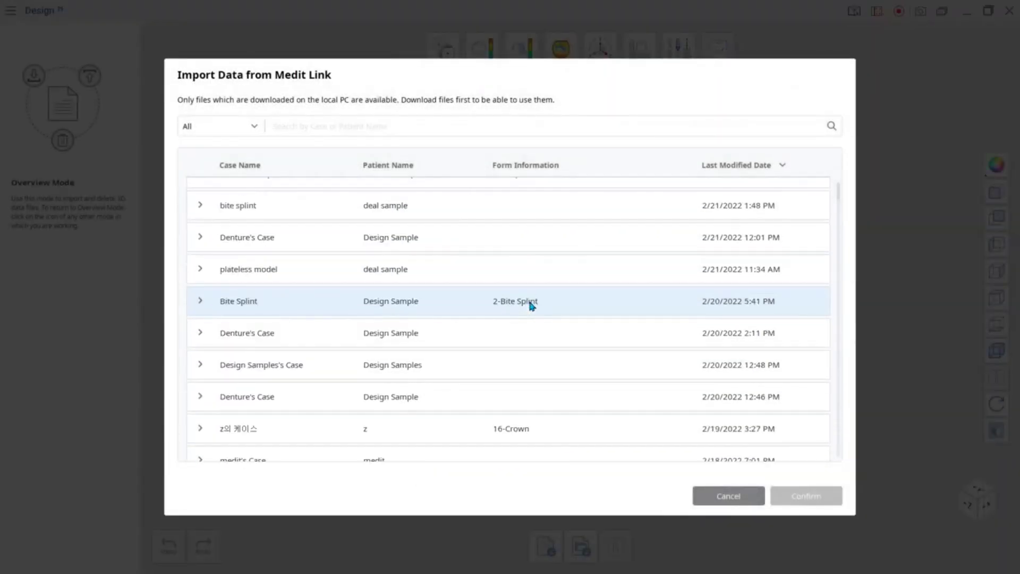
pyautogui.scroll(-4, 528, 305)
pyautogui.click(528, 308)
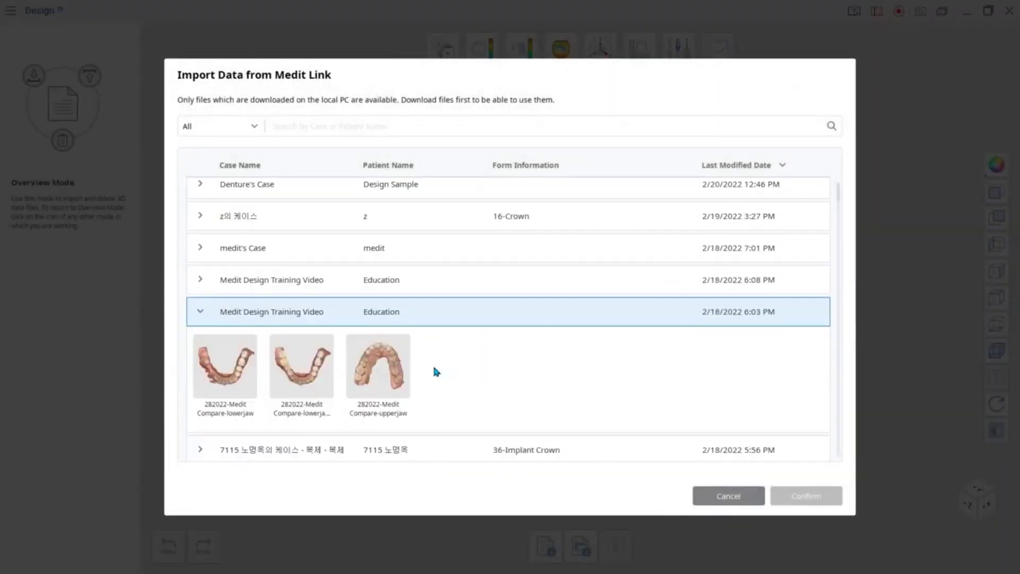
pyautogui.click(806, 496)
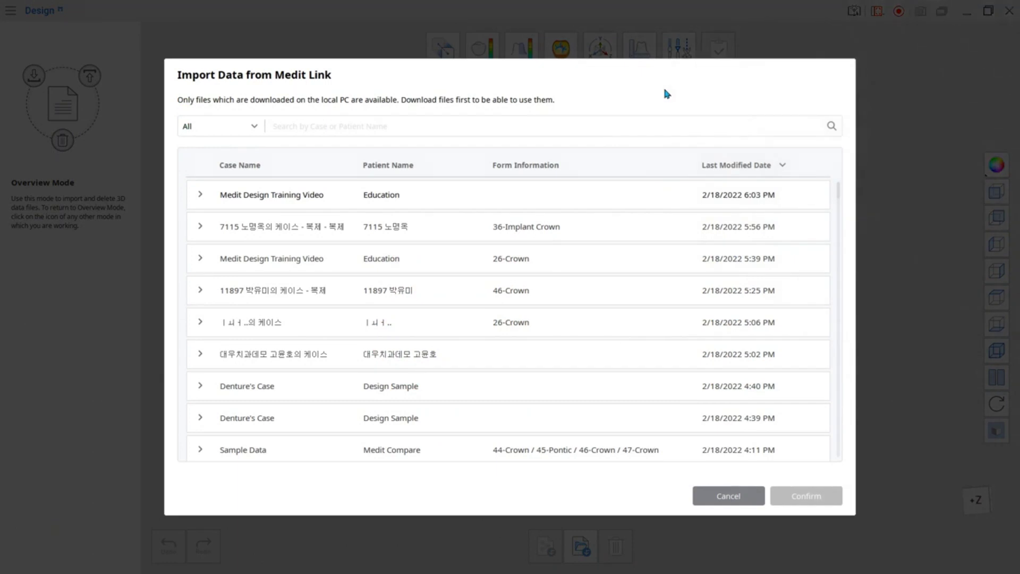
# Cancel the Medit Link import and import a local scan file from Desktop > Training Video > Sampel Data > Medit Deisgn.
pyautogui.click(751, 490)
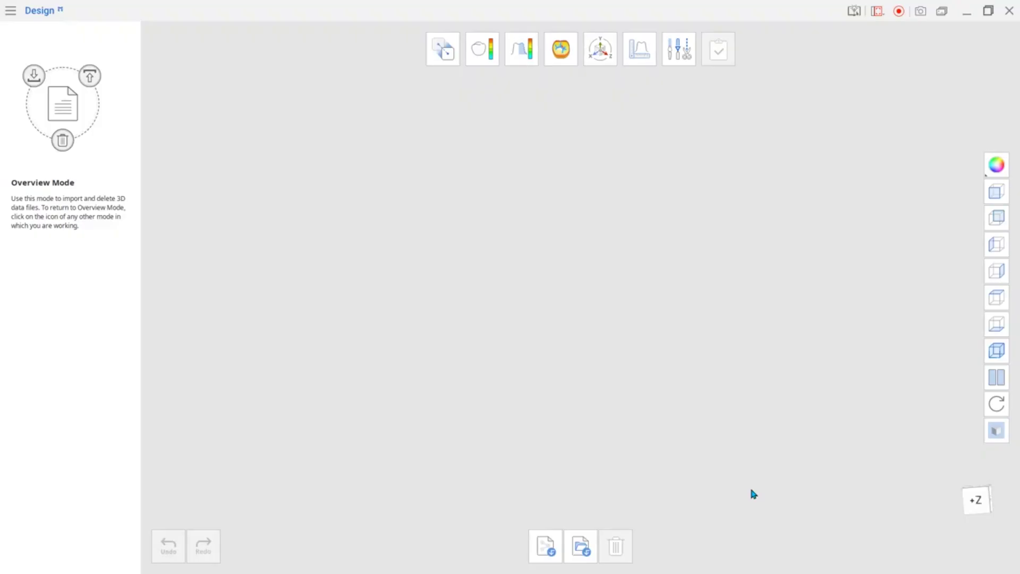
pyautogui.click(582, 550)
pyautogui.click(75, 113)
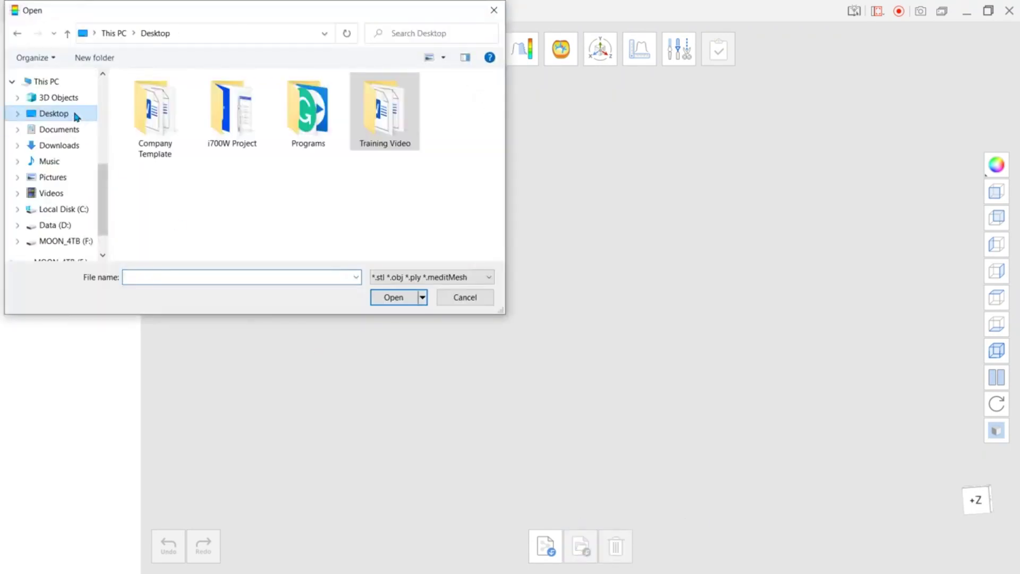
pyautogui.doubleClick(364, 125)
pyautogui.doubleClick(223, 125)
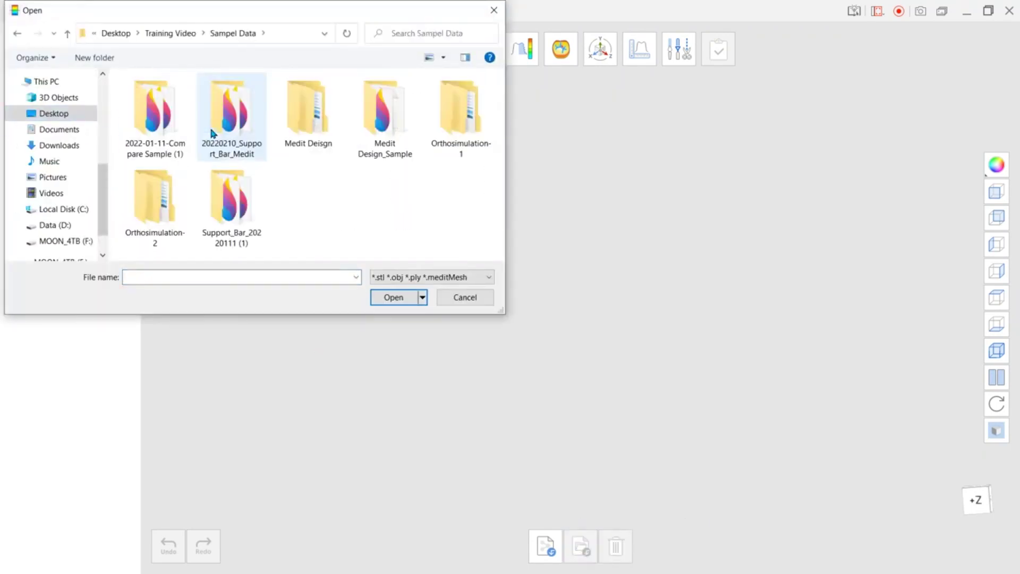
pyautogui.doubleClick(297, 118)
pyautogui.doubleClick(224, 98)
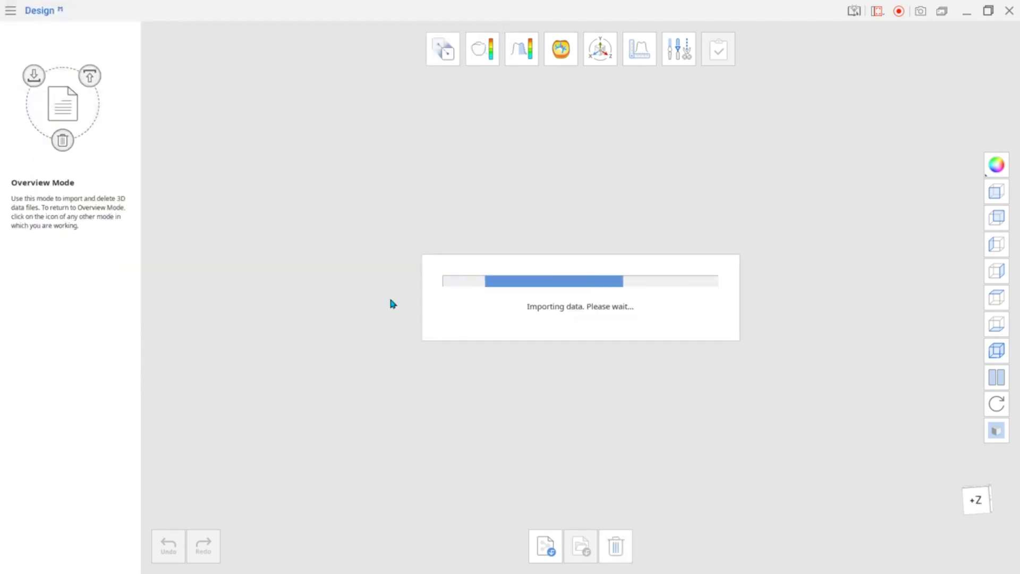
pyautogui.moveTo(502, 249); pyautogui.dragTo(636, 324, button='right')
pyautogui.scroll(2, 630, 318)
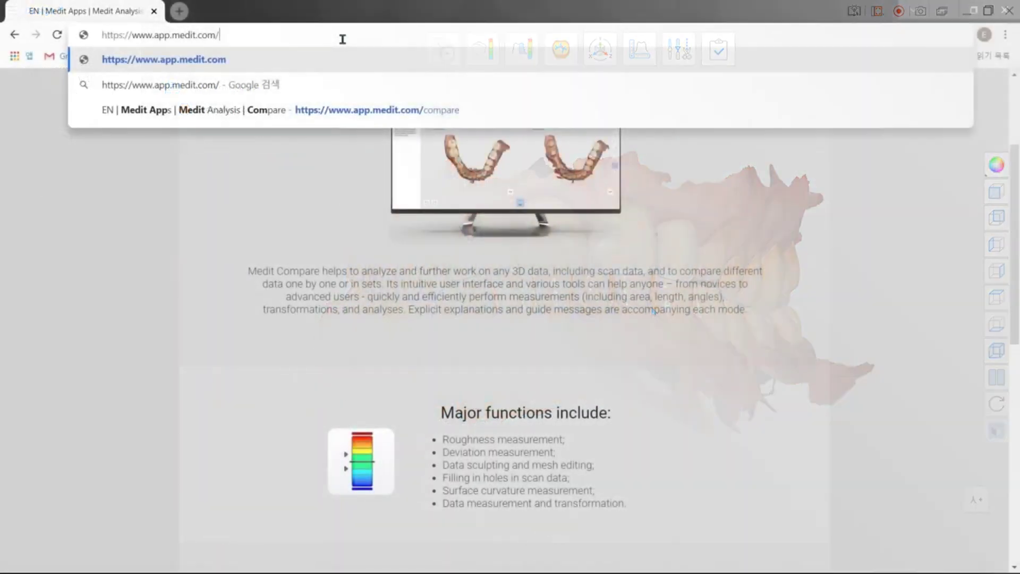
pyautogui.write('Medit Design')
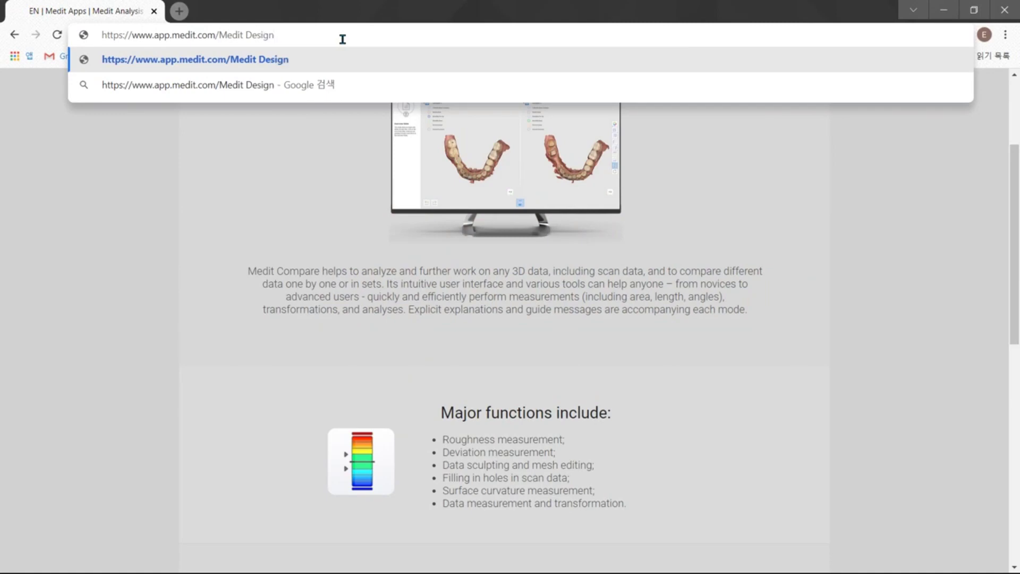
pyautogui.click(655, 175)
pyautogui.scroll(-10, 656, 176)
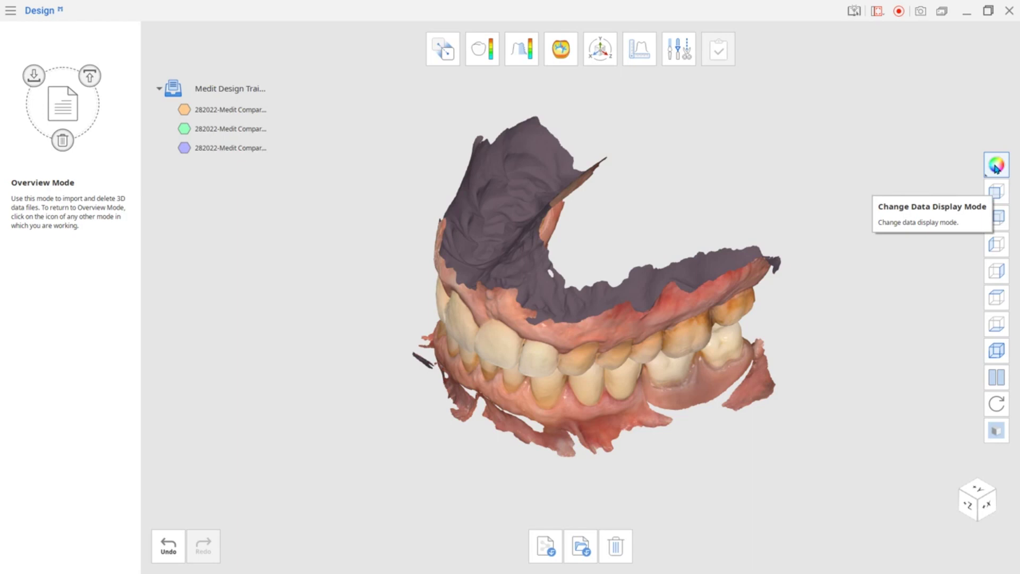
# Set the data display mode of the jaw scans to Monochrome.
pyautogui.click(996, 166)
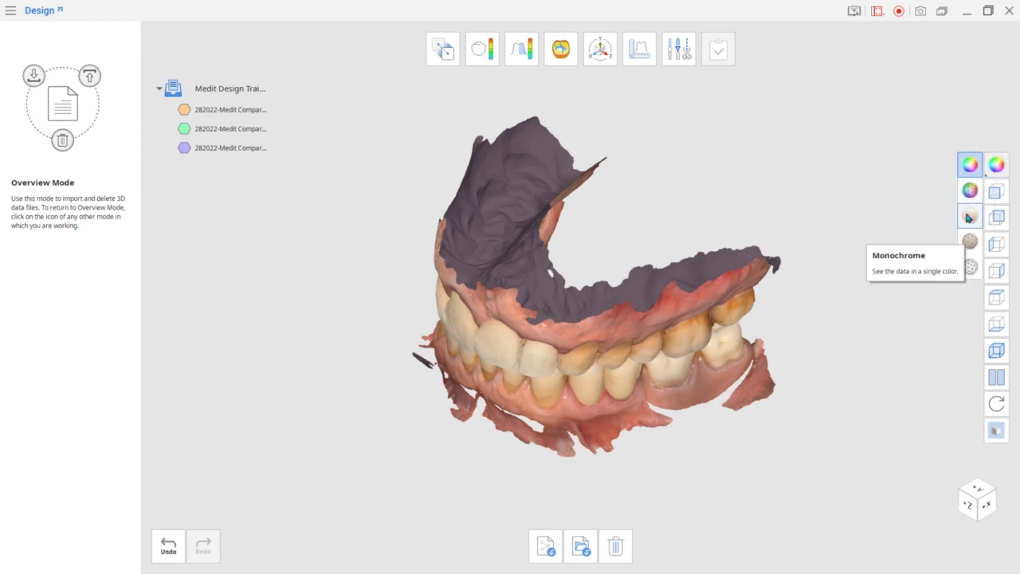
pyautogui.click(968, 218)
pyautogui.moveTo(859, 316); pyautogui.dragTo(587, 320, button='right')
pyautogui.scroll(1, 587, 321)
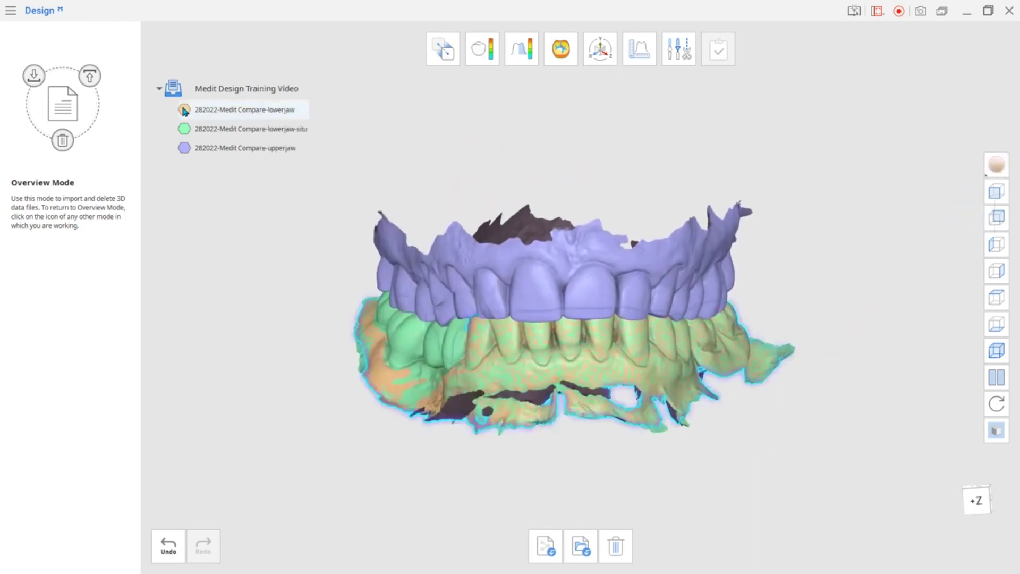
# Hide and show again the lowerjaw-situ and upperjaw scans one after the other.
pyautogui.click(185, 128)
pyautogui.click(185, 129)
pyautogui.click(184, 149)
pyautogui.click(183, 149)
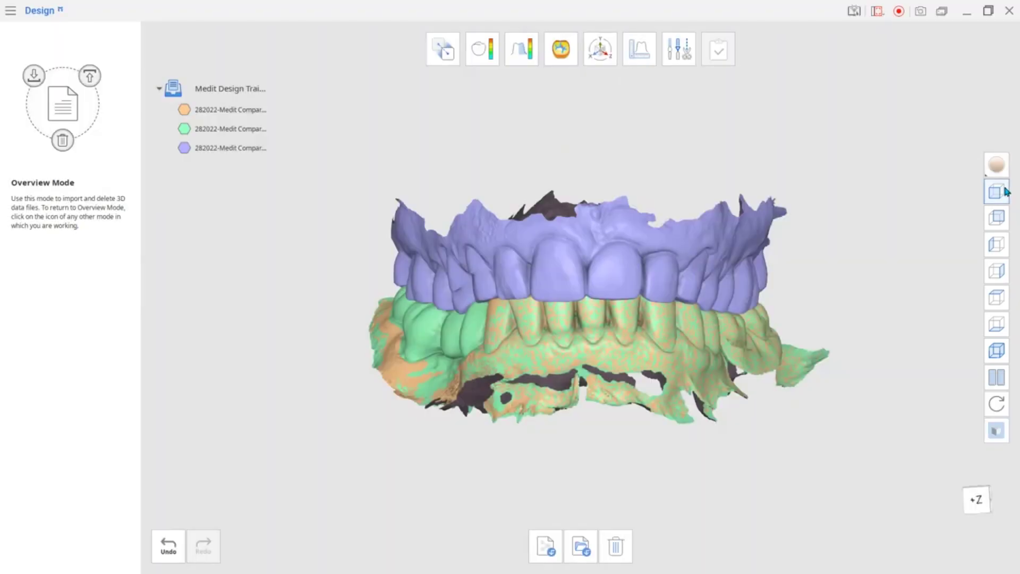
# Cycle the jaw scans through the preset front, back, side, top and bottom views.
pyautogui.click(996, 191)
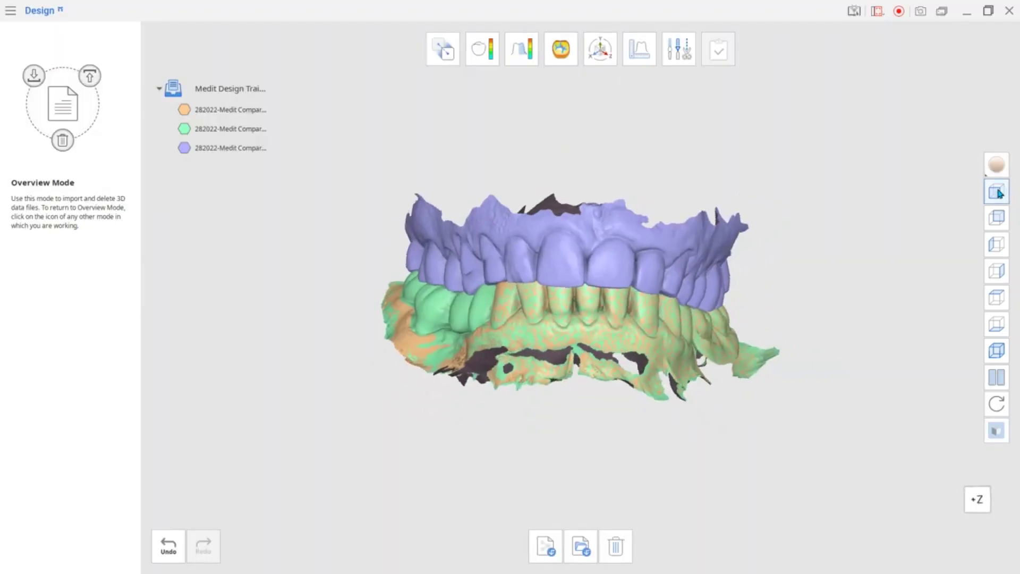
pyautogui.click(1001, 217)
pyautogui.click(999, 244)
pyautogui.click(999, 271)
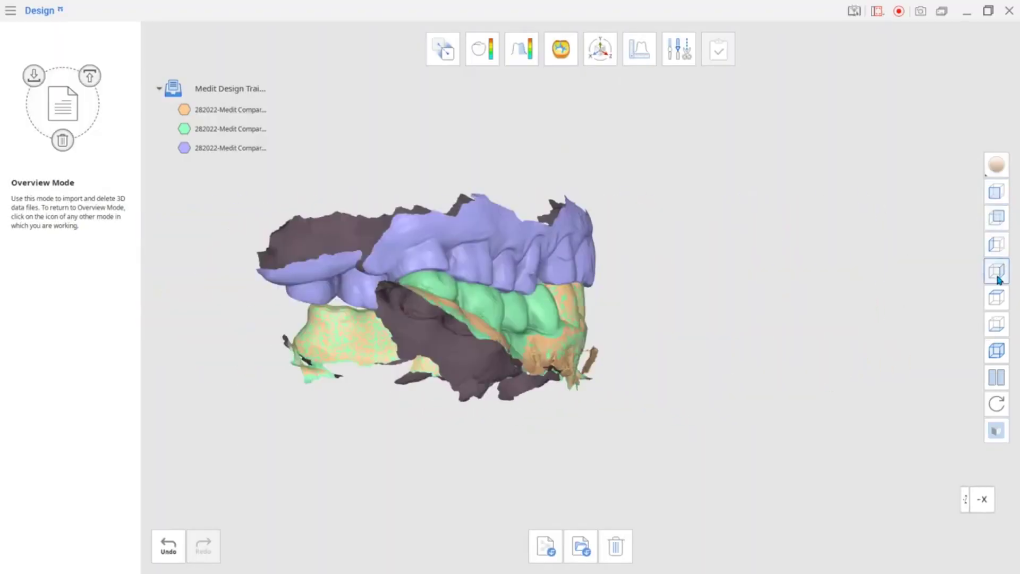
pyautogui.click(1001, 298)
pyautogui.click(998, 324)
pyautogui.click(999, 351)
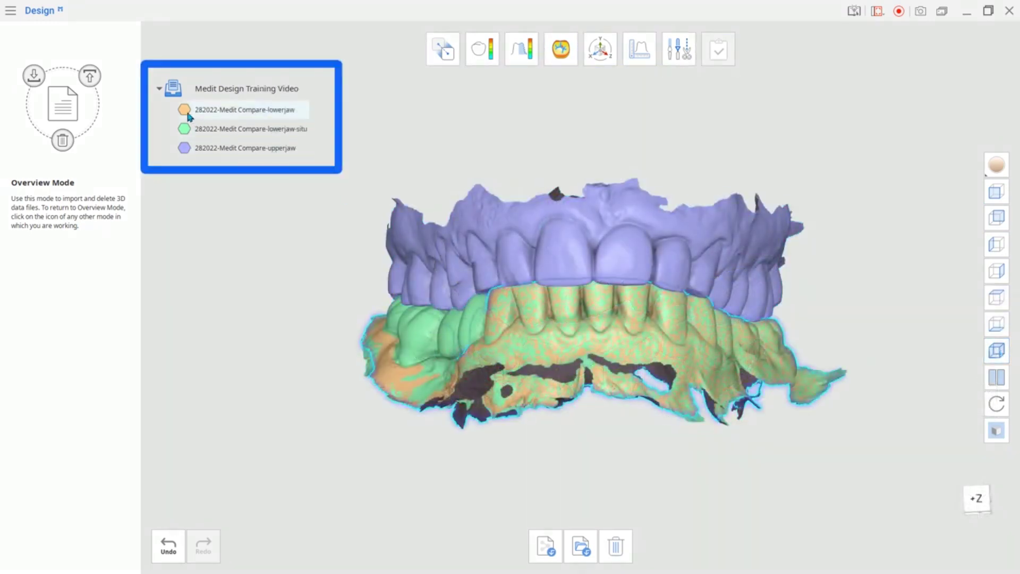
# Hide the lowerjaw scan and switch the upperjaw scan's visibility off and on.
pyautogui.click(184, 110)
pyautogui.click(184, 148)
pyautogui.click(185, 149)
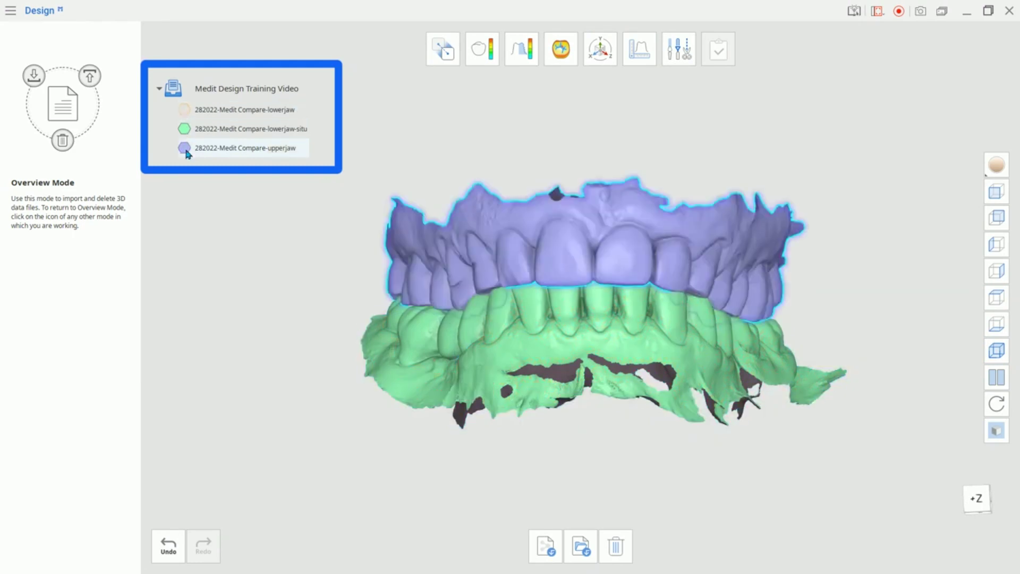
# Make the upperjaw scan nearly transparent to expose the lower teeth, and restore its full opacity.
pyautogui.moveTo(261, 151)
pyautogui.moveTo(262, 150); pyautogui.dragTo(195, 151)
pyautogui.moveTo(637, 232); pyautogui.dragTo(627, 257, button='right')
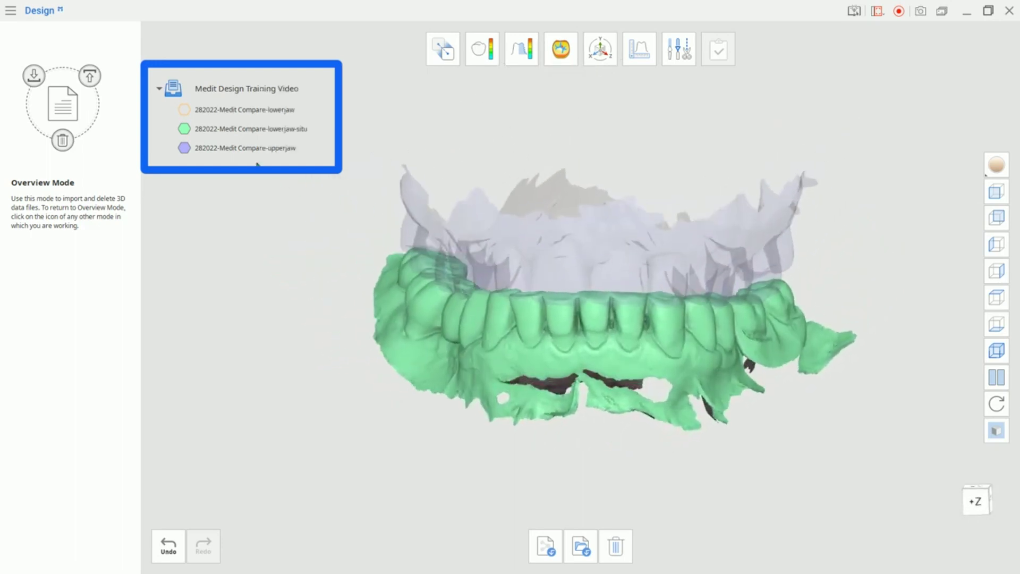
pyautogui.moveTo(201, 150)
pyautogui.moveTo(200, 151); pyautogui.dragTo(288, 162)
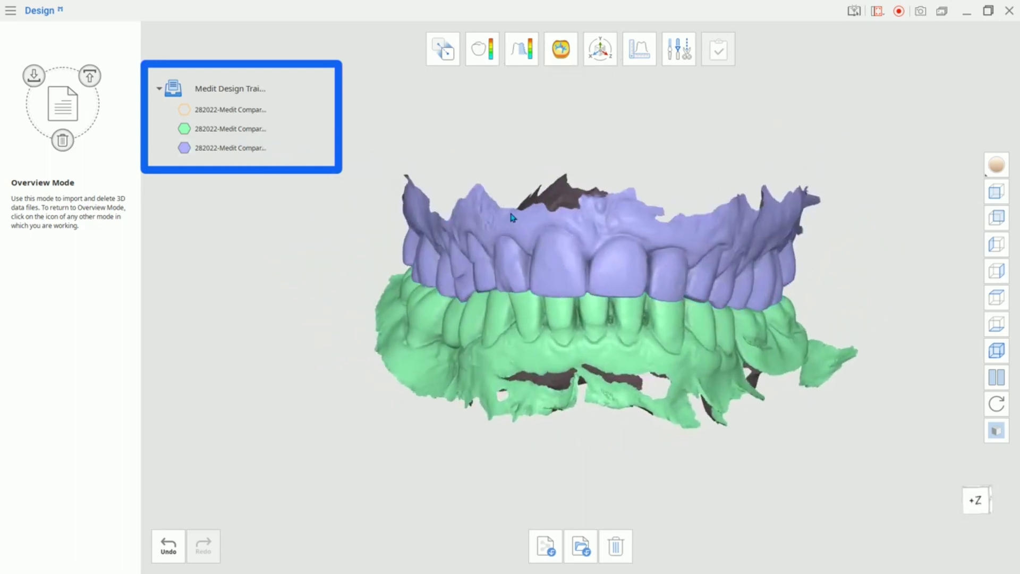
# Hide the lowerjaw-situ scan, leaving only the upperjaw scan displayed.
pyautogui.click(184, 129)
pyautogui.moveTo(611, 239); pyautogui.dragTo(586, 169, button='right')
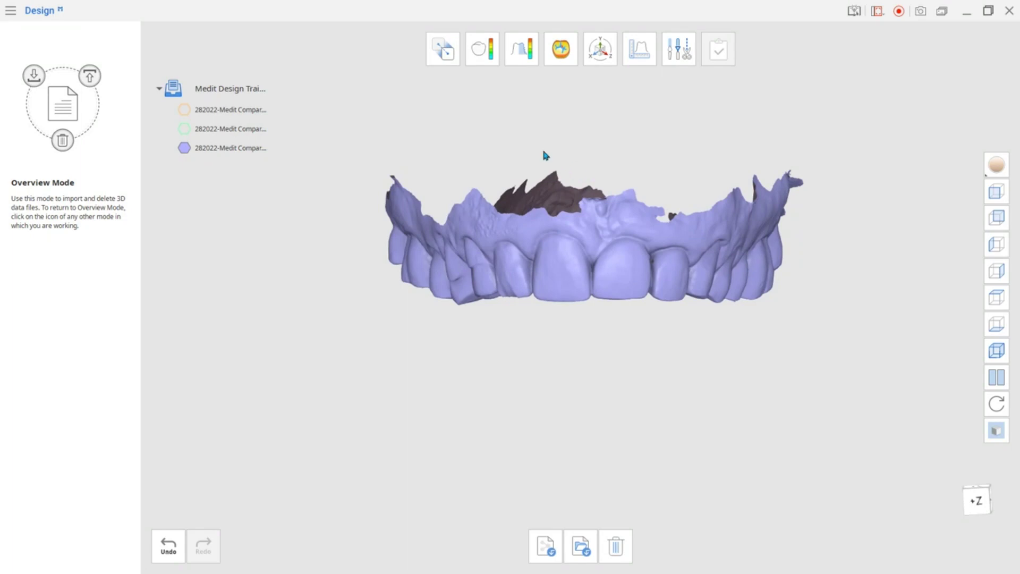
# Enter Alignment Mode with the lowerjaw-situ scan assigned as reference and the lowerjaw scan as target.
pyautogui.click(446, 53)
pyautogui.moveTo(311, 171); pyautogui.dragTo(544, 164)
pyautogui.moveTo(235, 176); pyautogui.dragTo(571, 357)
pyautogui.click(812, 485)
pyautogui.moveTo(579, 328); pyautogui.dragTo(597, 387, button='right')
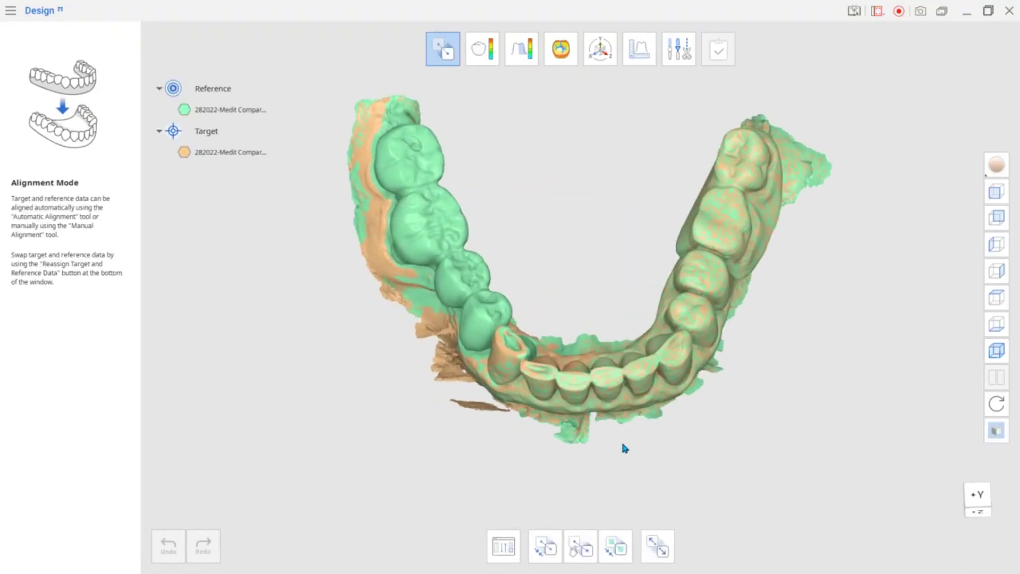
# Separate the reference and target scans, and mark three Manual Alignment points on the reference: both molar regions and the gum below the front teeth.
pyautogui.click(658, 547)
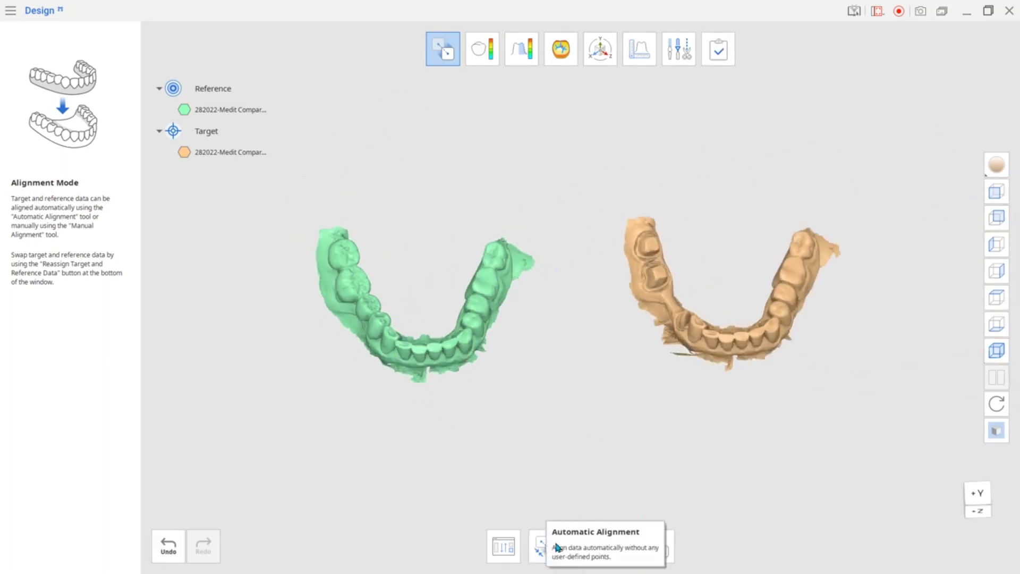
pyautogui.click(580, 547)
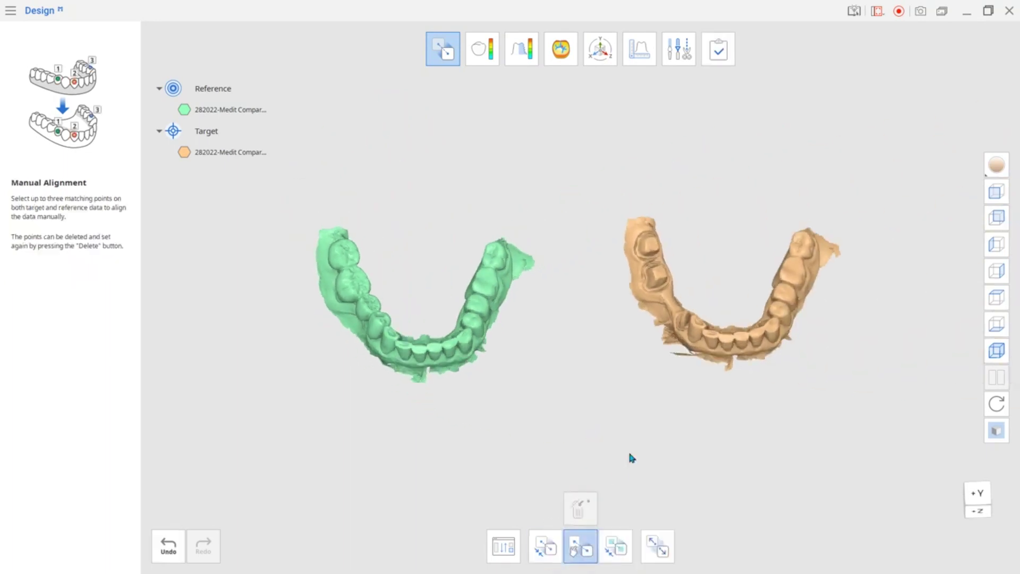
pyautogui.moveTo(628, 451); pyautogui.dragTo(661, 344, button='right')
pyautogui.scroll(3, 553, 383)
pyautogui.click(252, 349)
pyautogui.moveTo(553, 385)
pyautogui.mouseDown(button='right')
pyautogui.moveTo(633, 387)
pyautogui.moveTo(552, 387)
pyautogui.mouseUp(button='right')
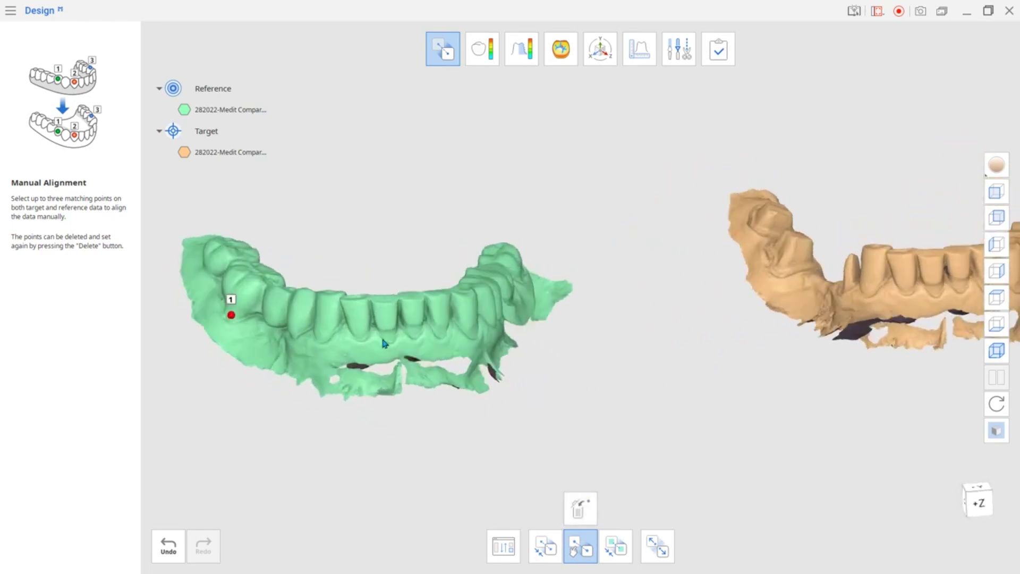
pyautogui.click(383, 341)
pyautogui.moveTo(632, 382); pyautogui.dragTo(691, 383, button='right')
pyautogui.click(573, 292)
# Align the lowerjaw target to the reference by marking the three matching points on its molar regions and front gum.
pyautogui.click(766, 270)
pyautogui.moveTo(946, 375); pyautogui.dragTo(866, 374, button='right')
pyautogui.moveTo(865, 374); pyautogui.dragTo(728, 387, button='middle')
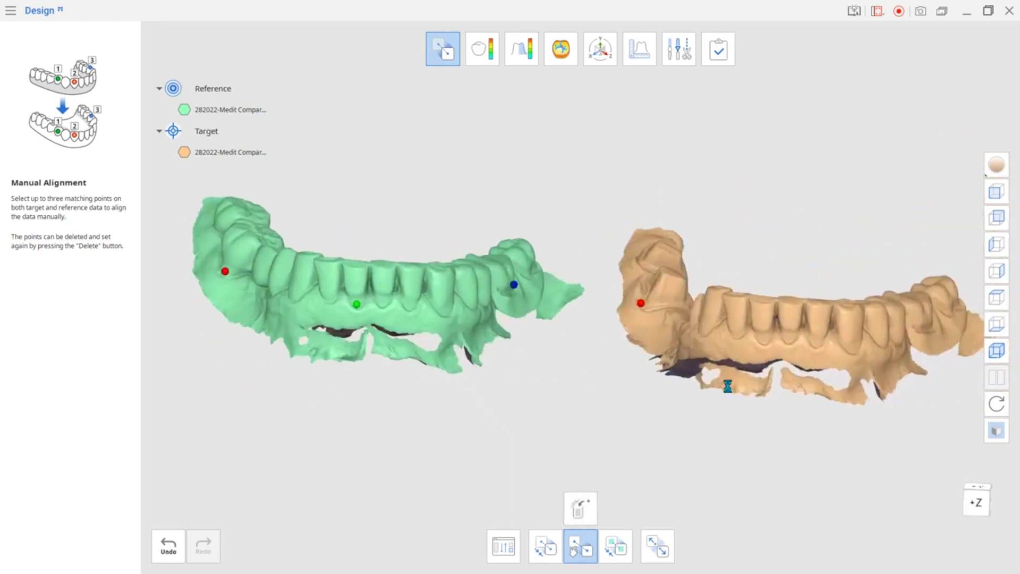
pyautogui.click(764, 342)
pyautogui.moveTo(886, 388); pyautogui.dragTo(806, 388, button='right')
pyautogui.click(904, 345)
pyautogui.moveTo(905, 349); pyautogui.dragTo(596, 394, button='right')
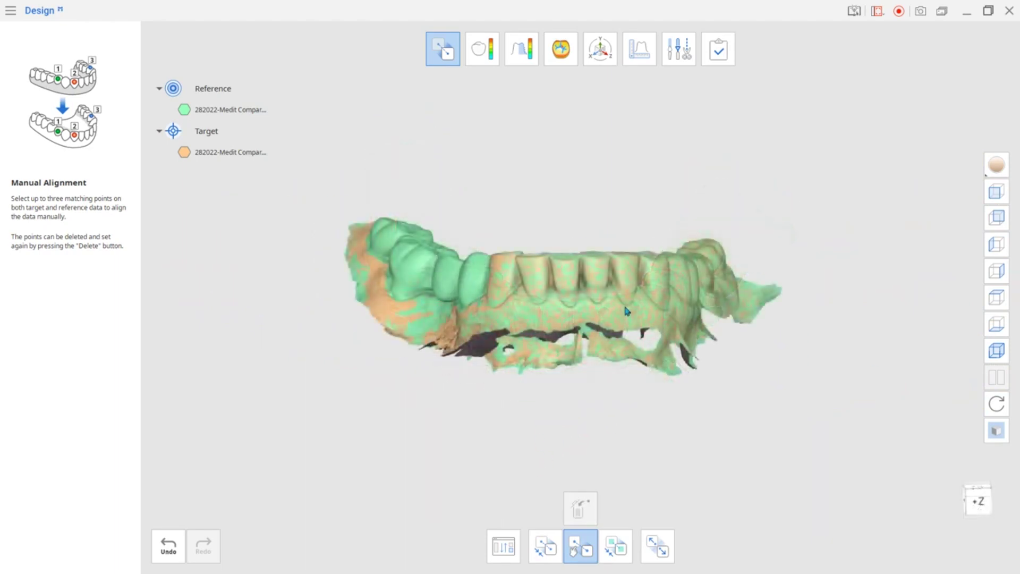
# Enter Deviation Display Mode with the 211128 upperjaw scan assigned as reference and the 220223_upperjaw(2) scan as target.
pyautogui.click(482, 53)
pyautogui.moveTo(553, 351); pyautogui.dragTo(468, 335)
pyautogui.moveTo(564, 173); pyautogui.dragTo(436, 234)
pyautogui.moveTo(239, 343); pyautogui.dragTo(558, 176)
pyautogui.moveTo(297, 332); pyautogui.dragTo(605, 362)
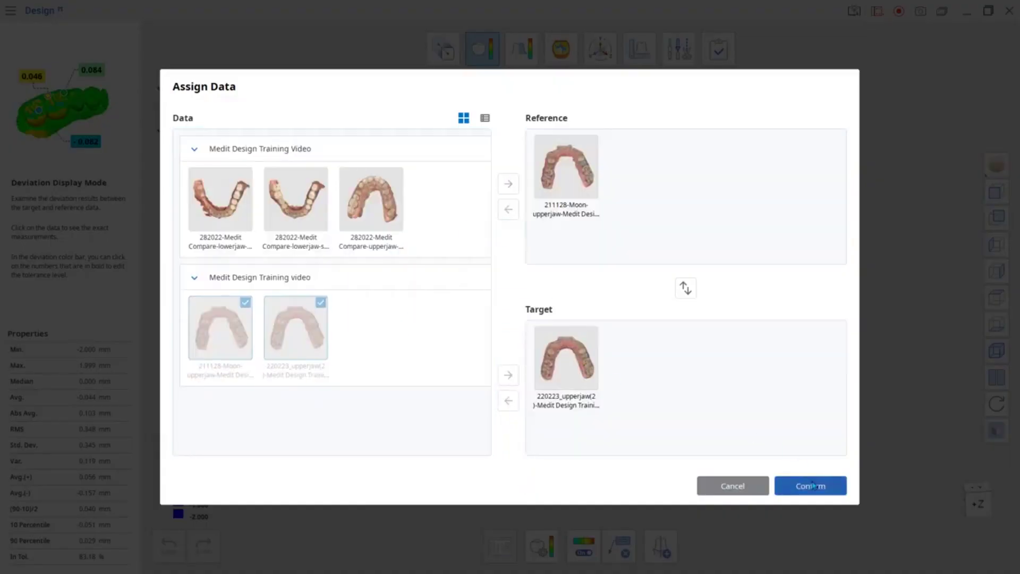
pyautogui.click(811, 485)
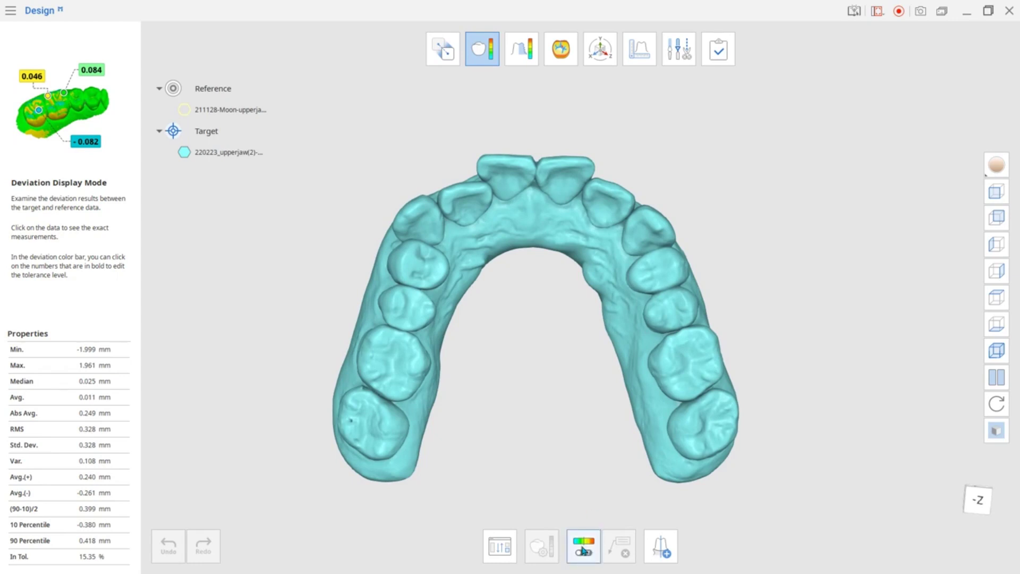
# Turn on the deviation color map and mark deviation readings on the lateral incisor, the second premolars of both sides and the rearmost molar.
pyautogui.click(583, 550)
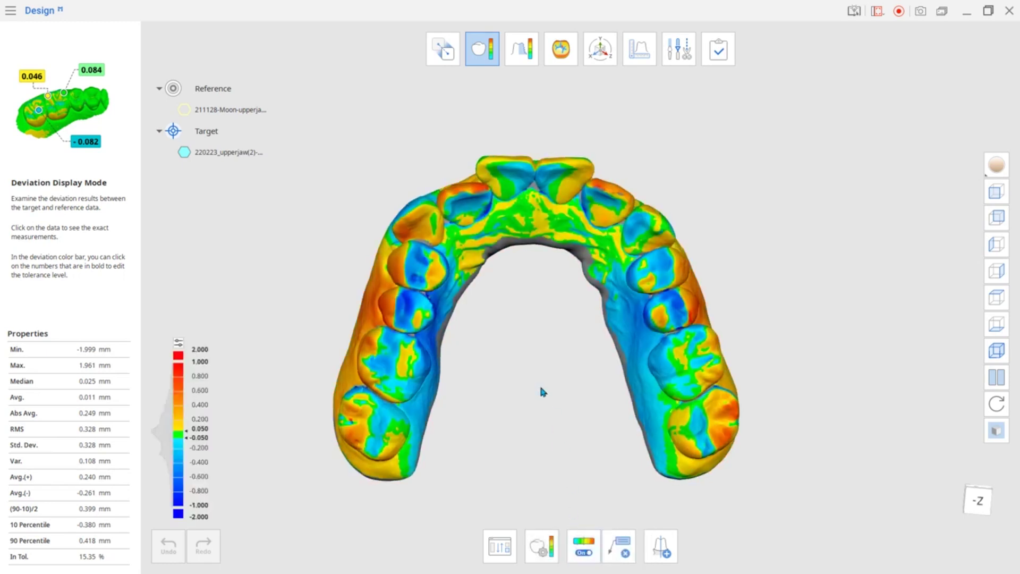
pyautogui.click(475, 187)
pyautogui.click(381, 301)
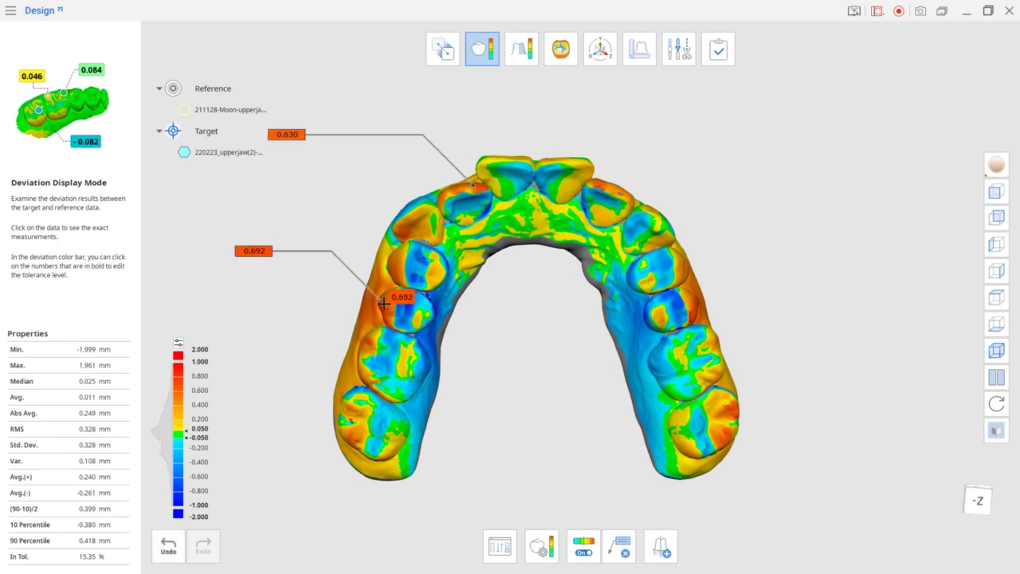
pyautogui.click(691, 317)
pyautogui.click(676, 298)
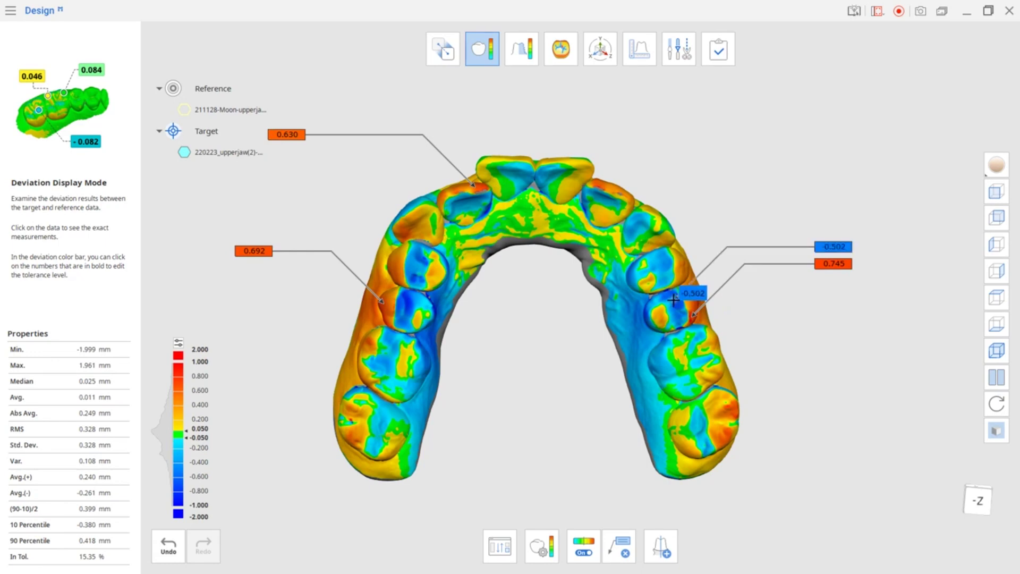
pyautogui.click(738, 423)
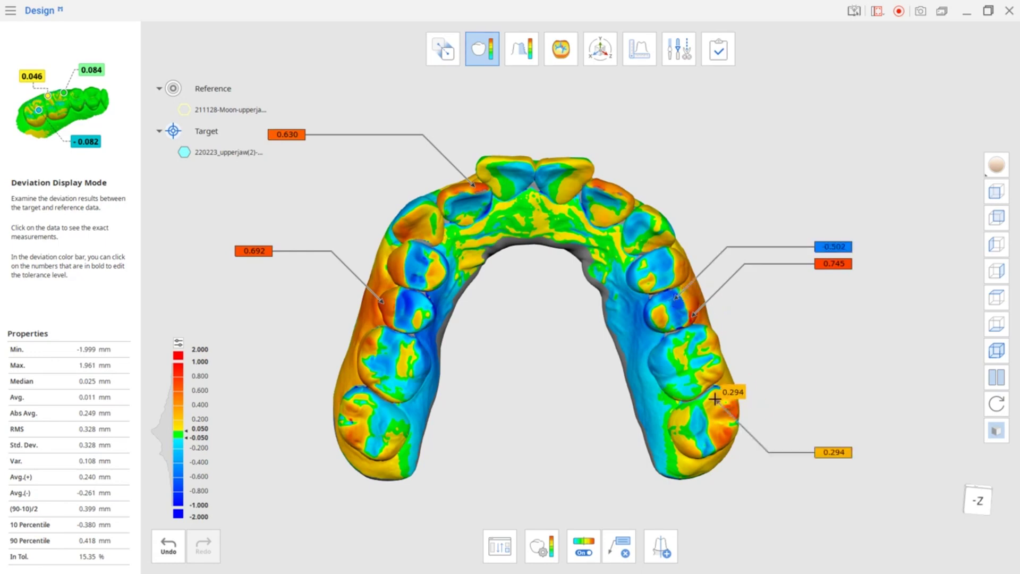
# Delete the deviation labels on the rearmost molar and on the outer side of the adjacent quadrant's second premolar.
pyautogui.click(619, 546)
pyautogui.click(824, 452)
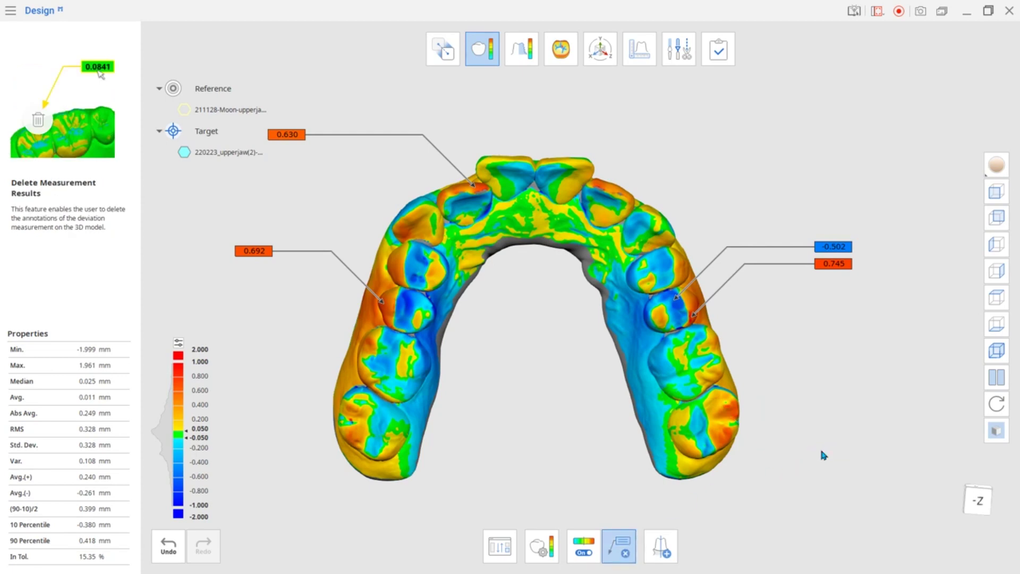
pyautogui.click(833, 265)
# Create a section across the second premolar, and isolate its section lines in Measurement Mode by hiding both upperjaw scans.
pyautogui.click(659, 550)
pyautogui.moveTo(305, 284); pyautogui.dragTo(514, 360)
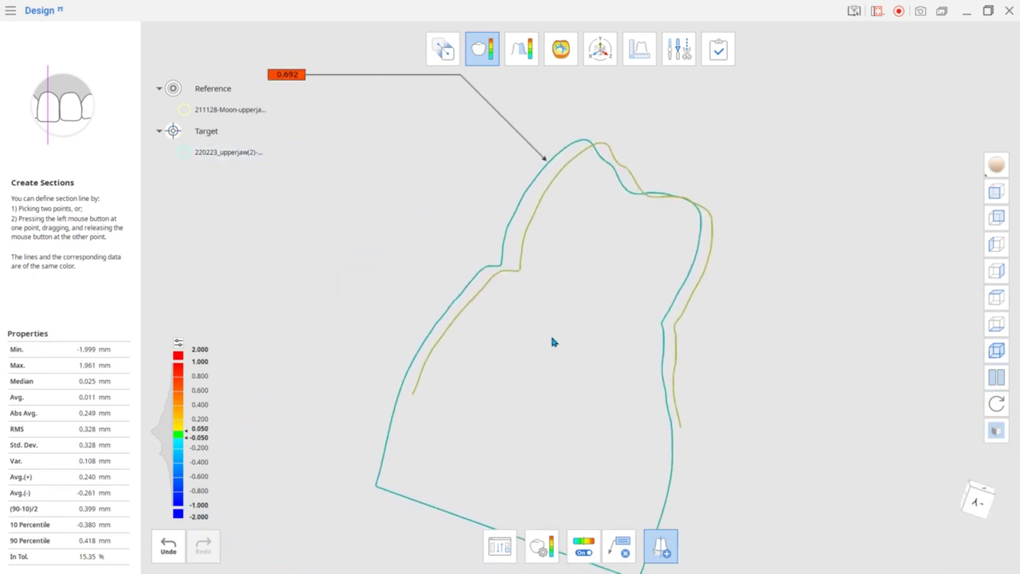
pyautogui.click(640, 51)
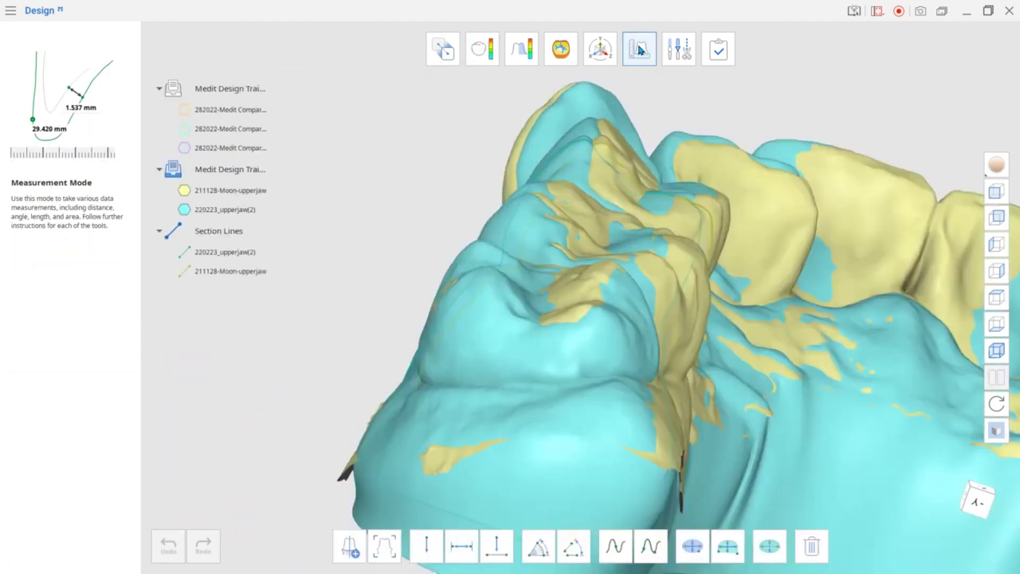
pyautogui.click(184, 190)
pyautogui.click(184, 209)
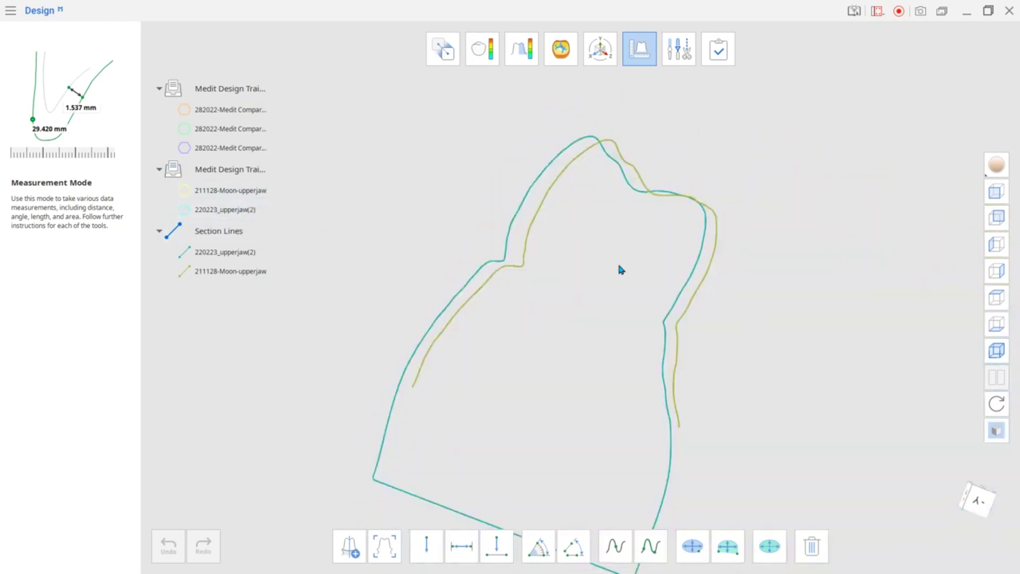
pyautogui.scroll(2, 633, 263)
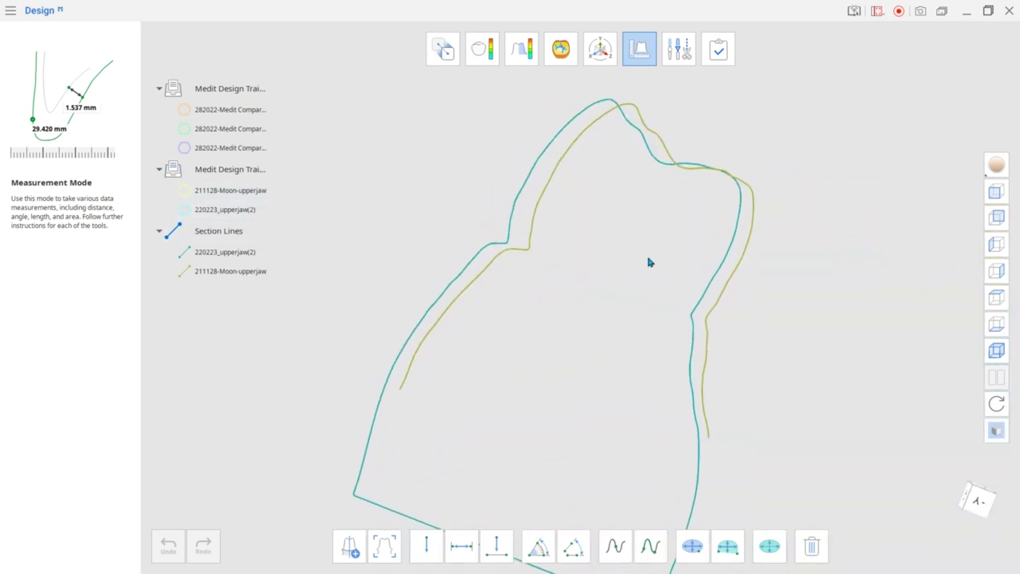
# Measure the one-point distance from the outer crown side of the 220223_upperjaw(2) section line to the adjacent line.
pyautogui.click(426, 547)
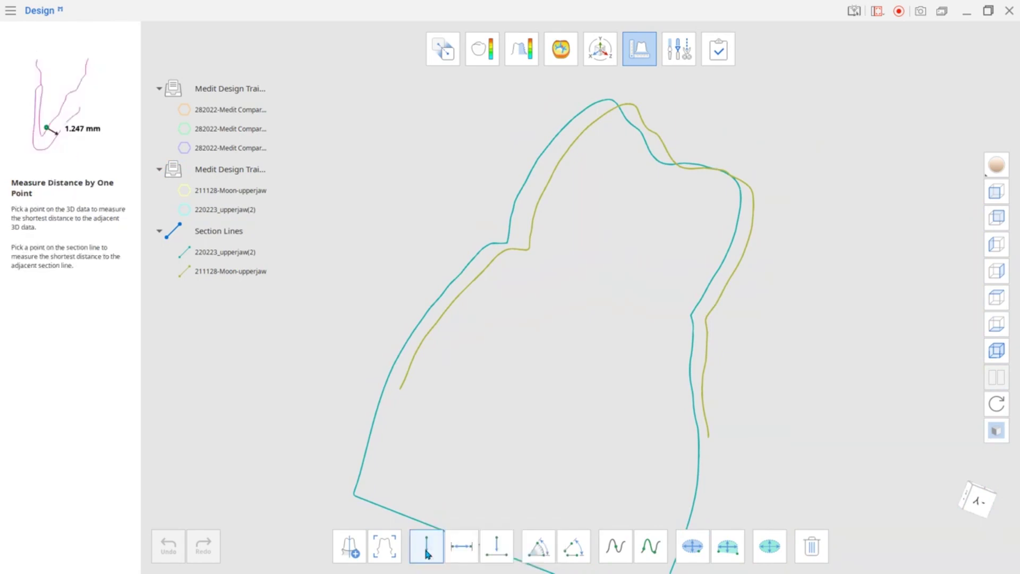
pyautogui.click(530, 174)
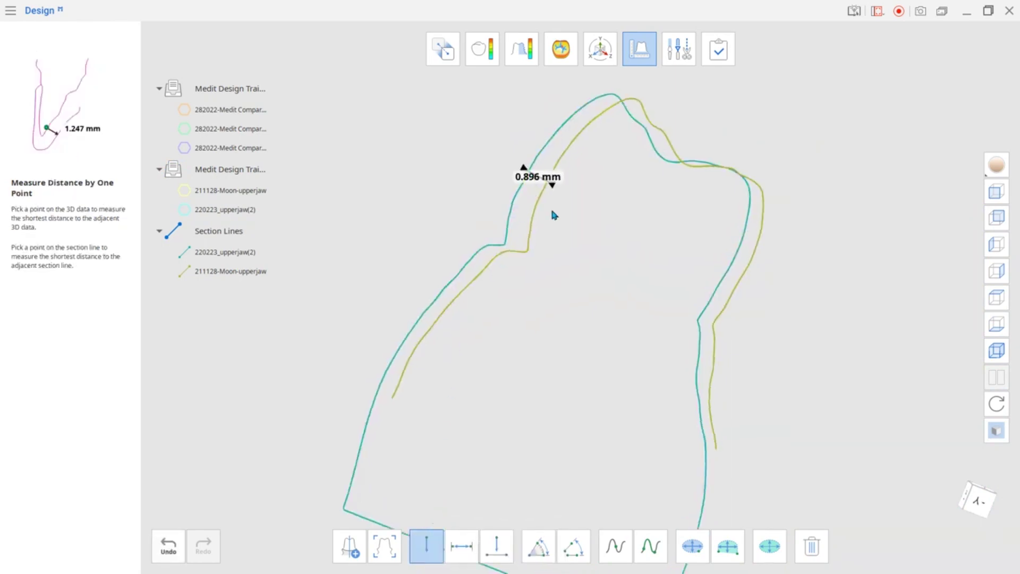
pyautogui.scroll(2, 550, 206)
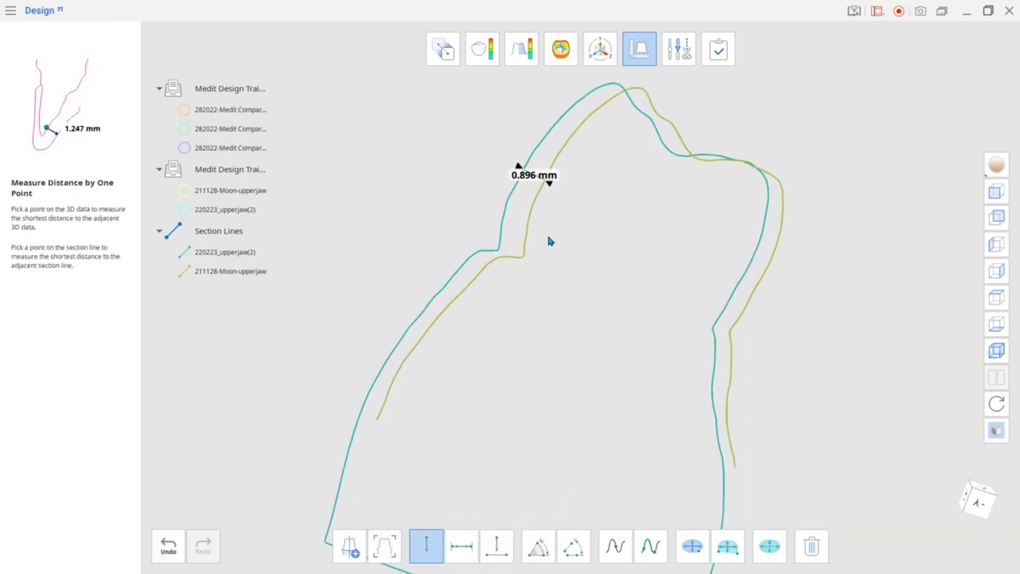
# Measure the two-point distance between the two section lines on the inner slope of the cusp.
pyautogui.click(462, 546)
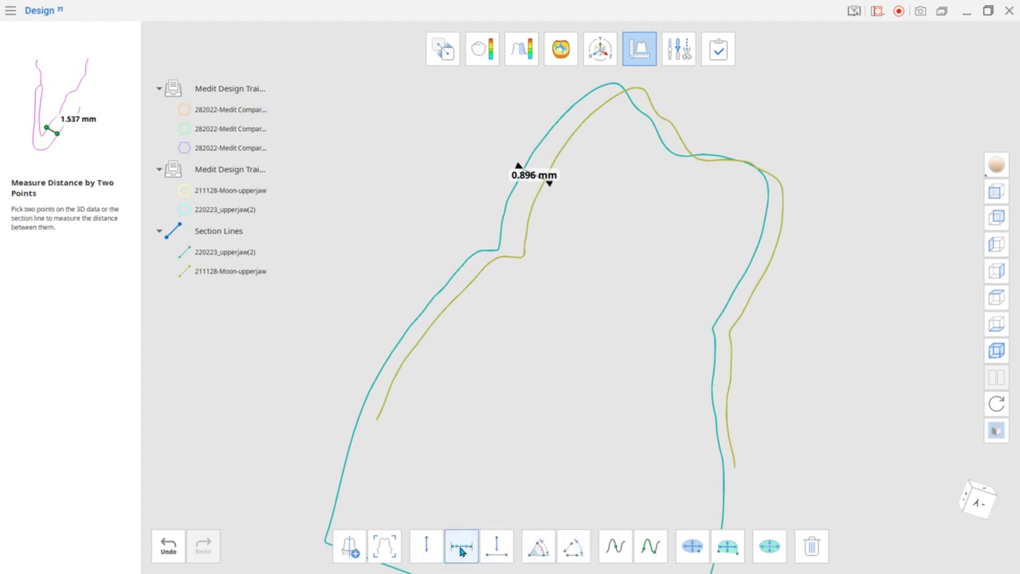
pyautogui.click(667, 120)
pyautogui.click(668, 122)
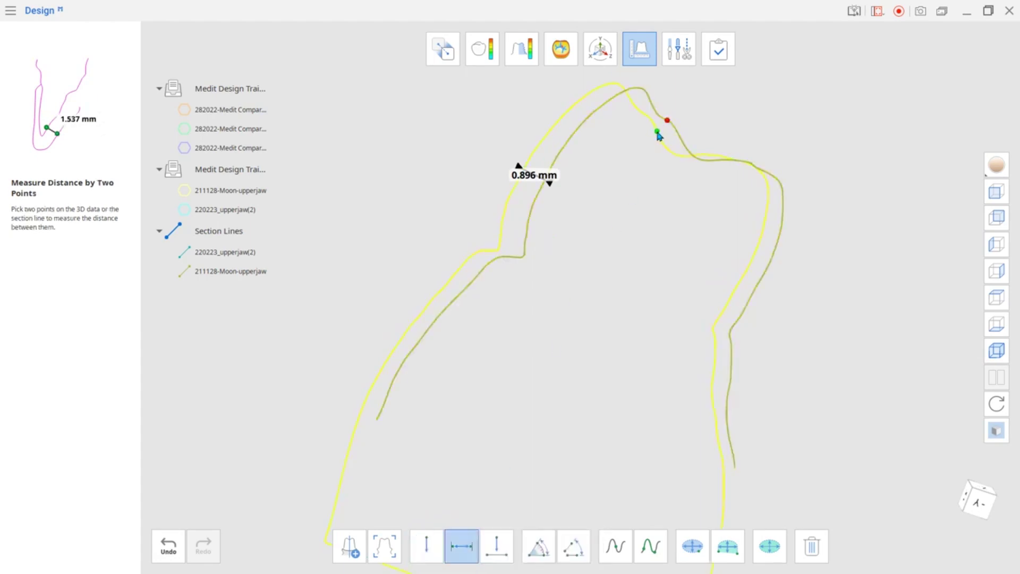
pyautogui.click(655, 133)
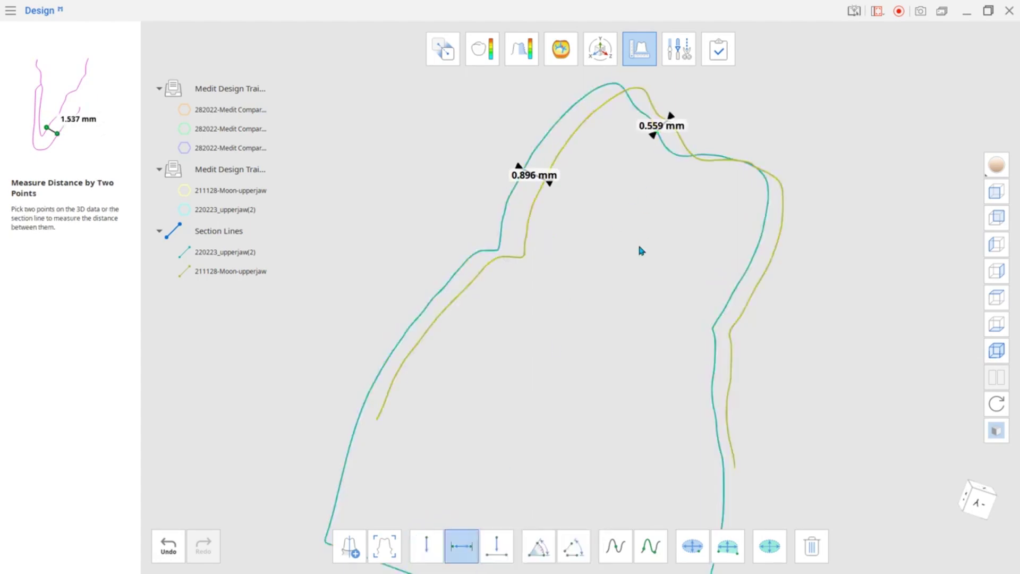
pyautogui.scroll(4, 643, 196)
pyautogui.moveTo(659, 154); pyautogui.dragTo(609, 350, button='middle')
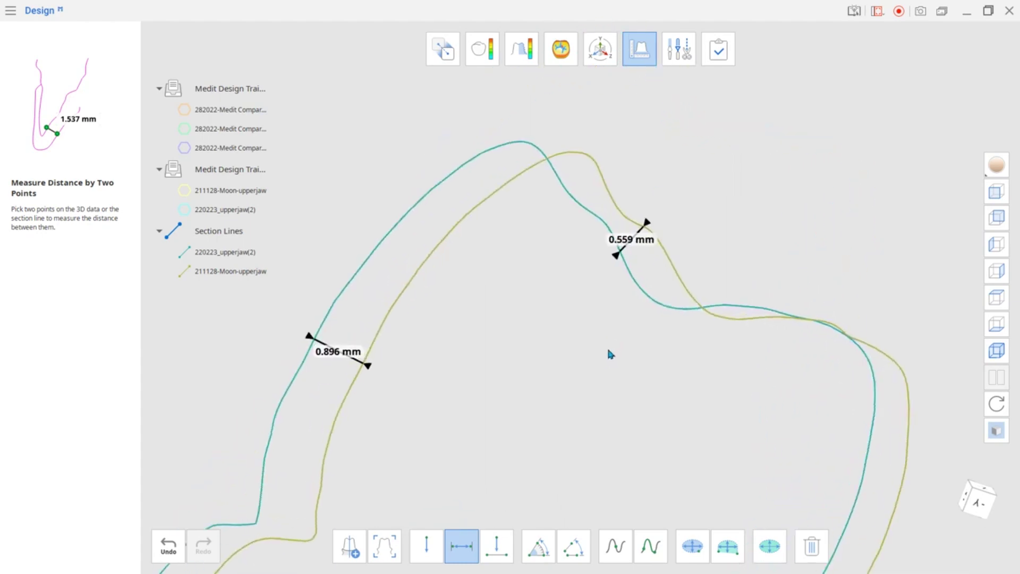
# Measure the three-point distance from the 211128 line's cusp slope to a baseline between two points on the 220223_upperjaw(2) line.
pyautogui.click(497, 546)
pyautogui.click(659, 242)
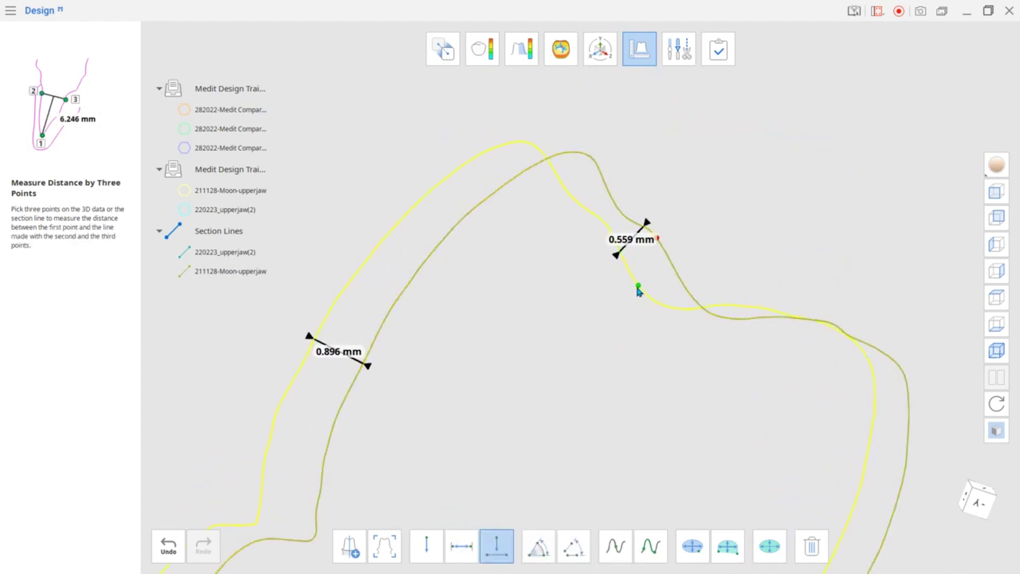
pyautogui.click(640, 286)
pyautogui.click(716, 307)
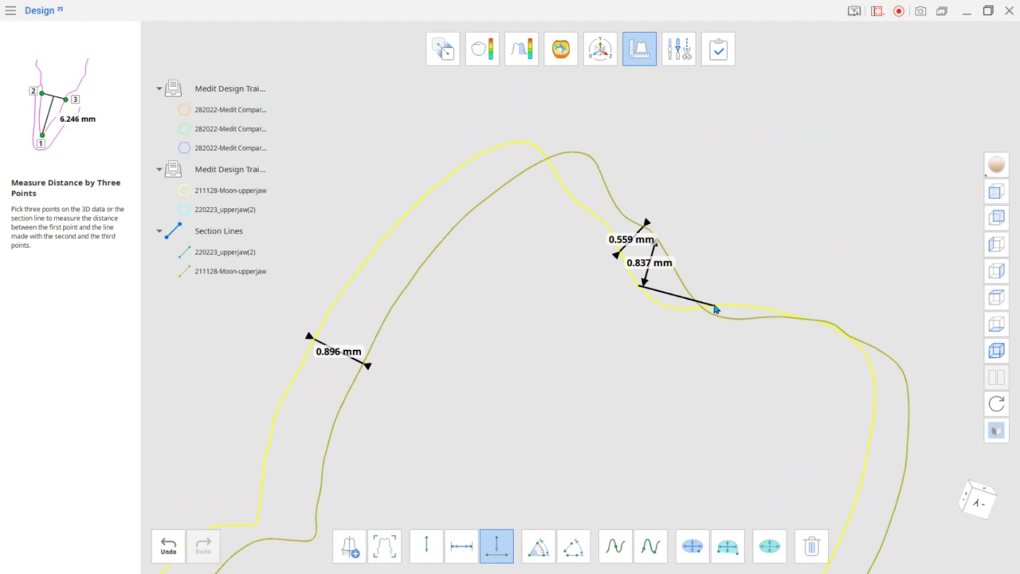
# Measure the three-point angle where the cusp slope meets the chewing surface on the 211128 section line.
pyautogui.click(538, 546)
pyautogui.click(678, 275)
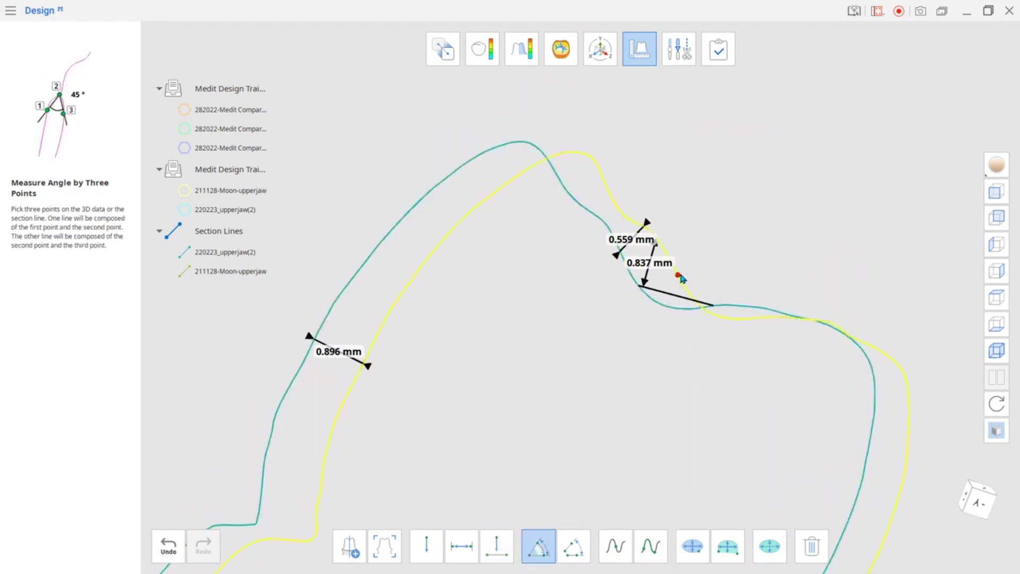
pyautogui.click(710, 313)
pyautogui.click(777, 318)
pyautogui.click(778, 318)
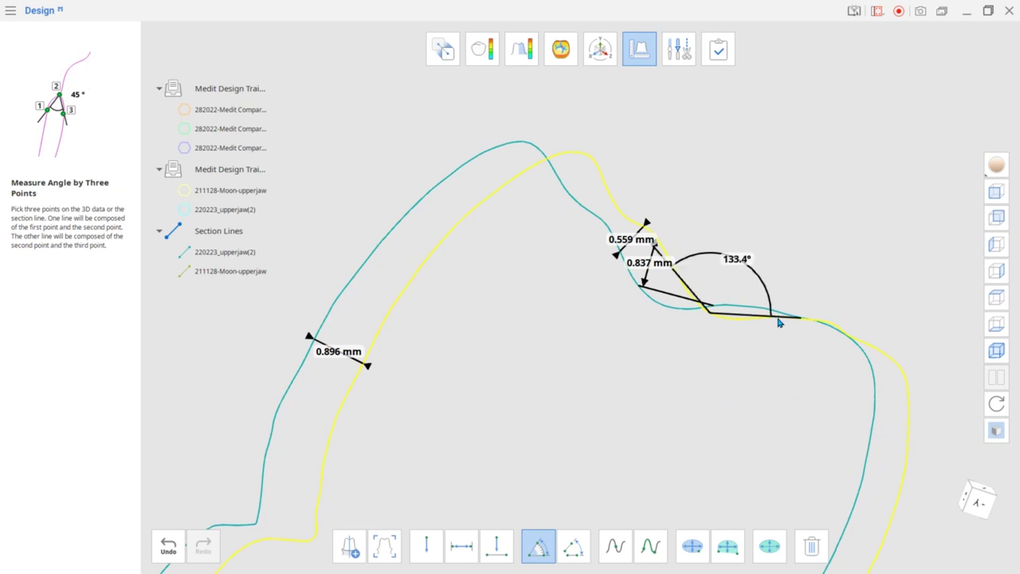
# Measure the four-point angle at the outer gum margin of the 220223_upperjaw(2) section line.
pyautogui.click(574, 546)
pyautogui.scroll(-2, 414, 447)
pyautogui.moveTo(406, 453); pyautogui.dragTo(439, 358, button='middle')
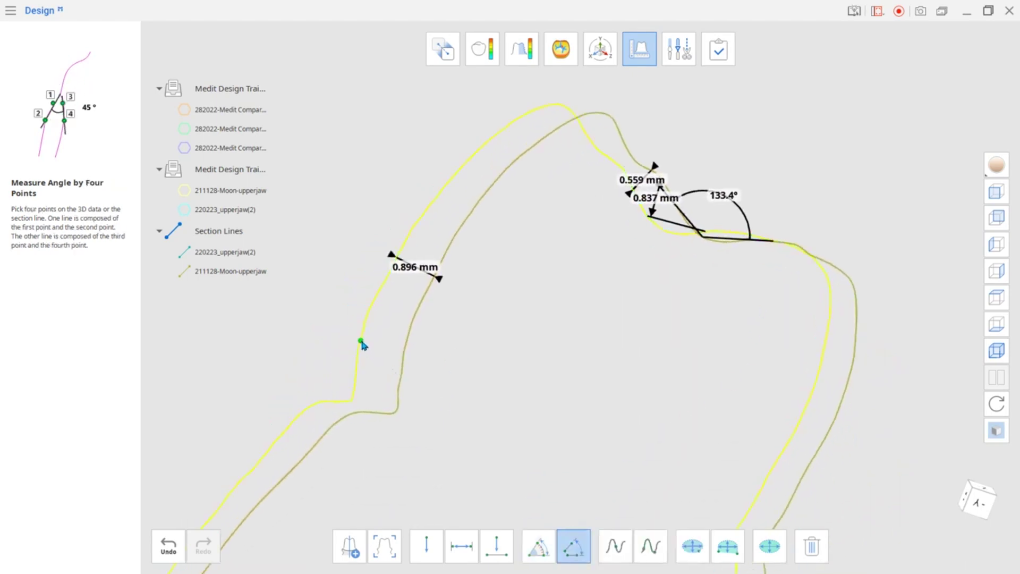
pyautogui.click(361, 340)
pyautogui.click(355, 383)
pyautogui.click(350, 400)
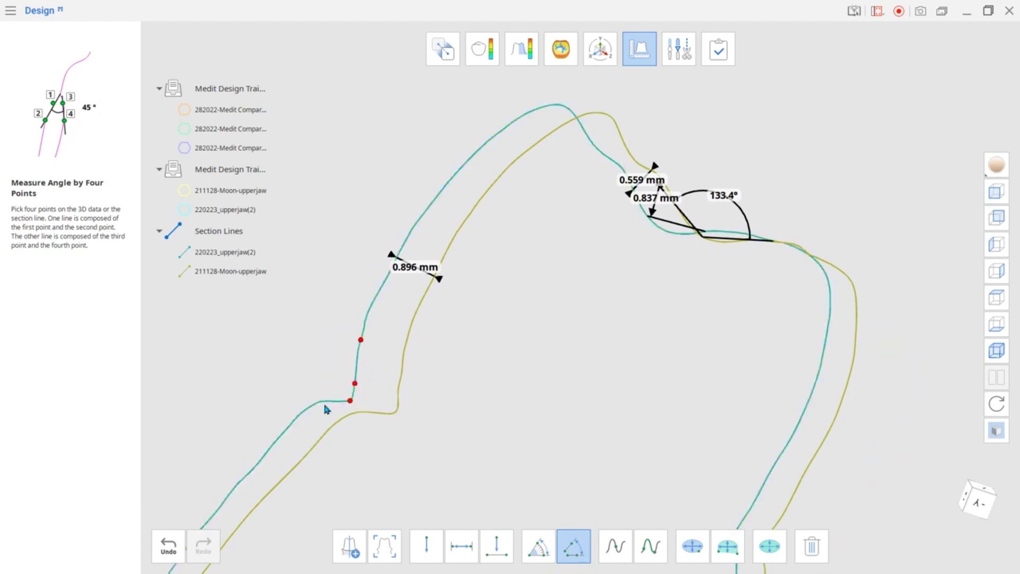
pyautogui.click(324, 402)
# Measure the full length of the 211128 upperjaw section line with the one-point length tool.
pyautogui.scroll(-2, 671, 324)
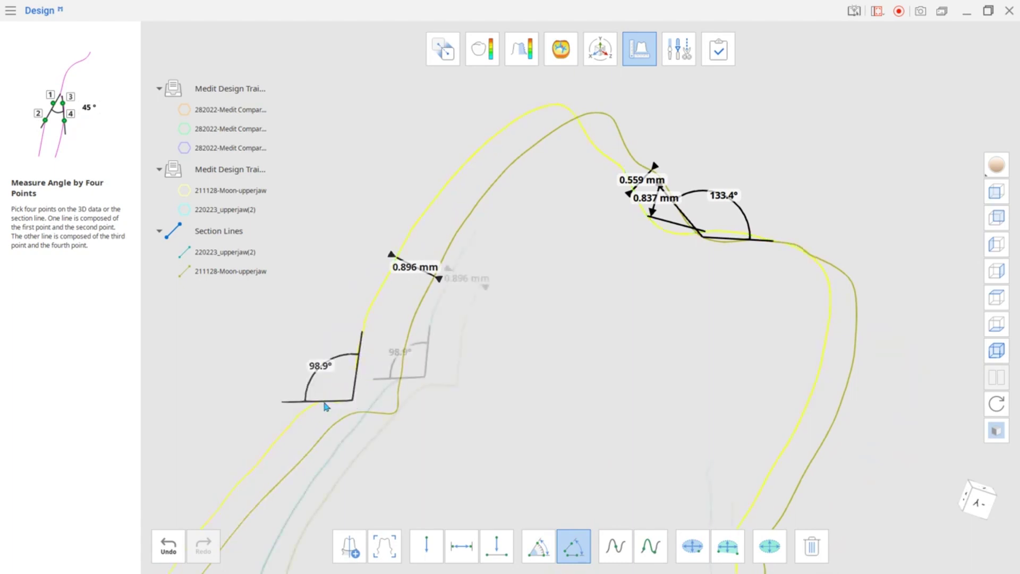
pyautogui.moveTo(670, 324); pyautogui.dragTo(709, 250, button='middle')
pyautogui.scroll(-3, 709, 250)
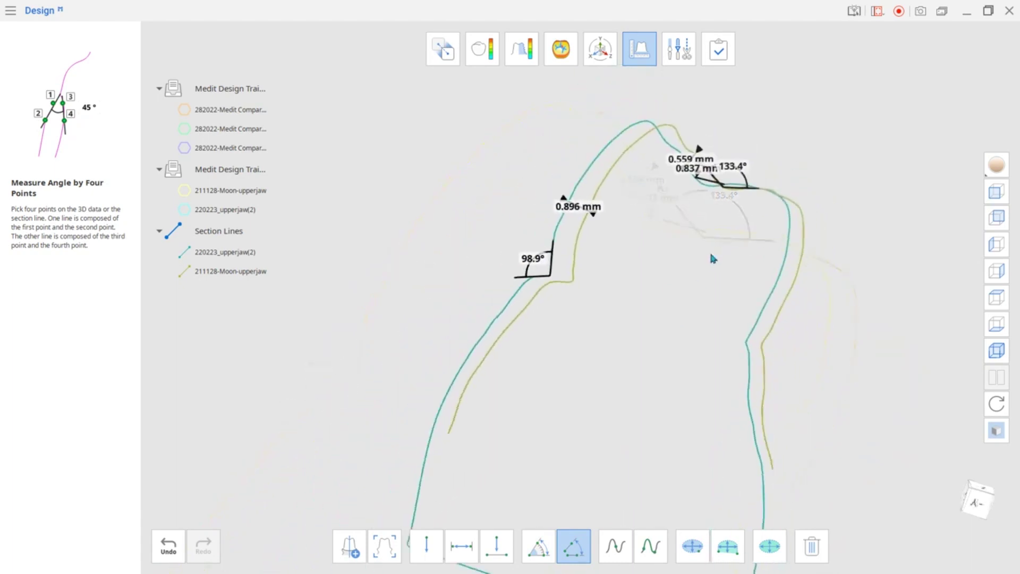
pyautogui.click(615, 546)
pyautogui.click(758, 414)
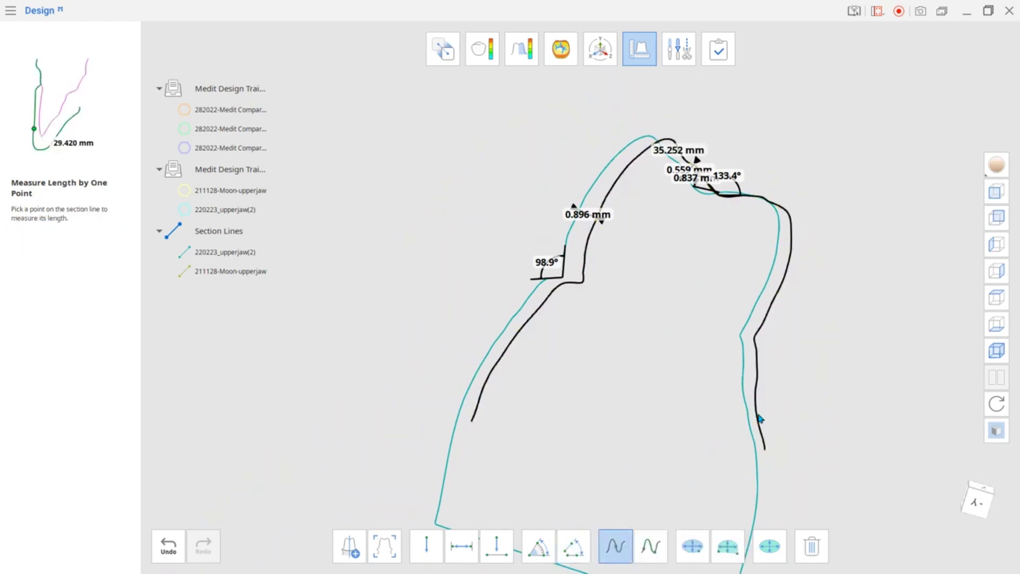
# Measure the two-point segment length along the 220223_upperjaw(2) line from the inner gum side up to the gum margin.
pyautogui.click(651, 546)
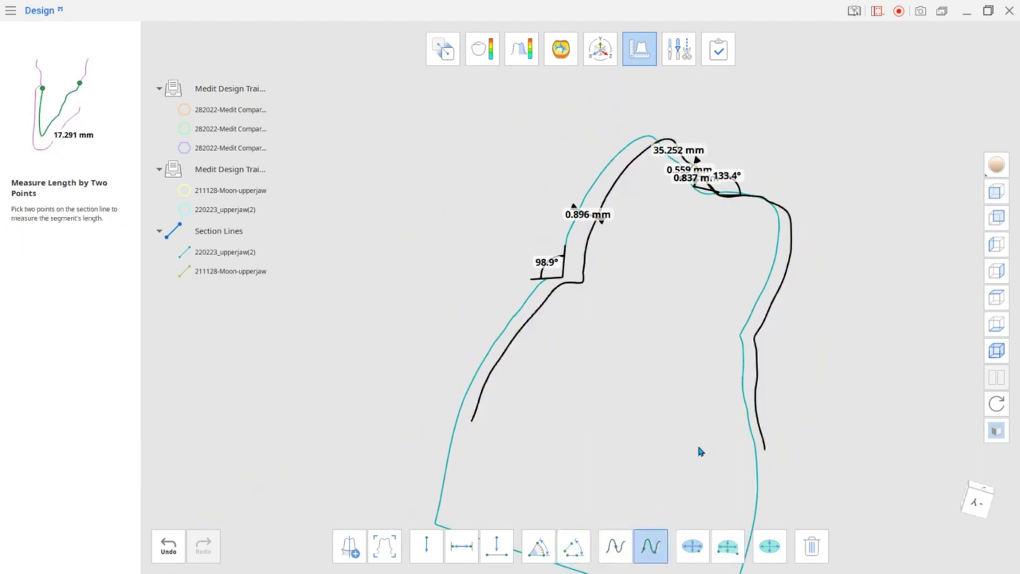
pyautogui.scroll(-1, 700, 449)
pyautogui.click(749, 454)
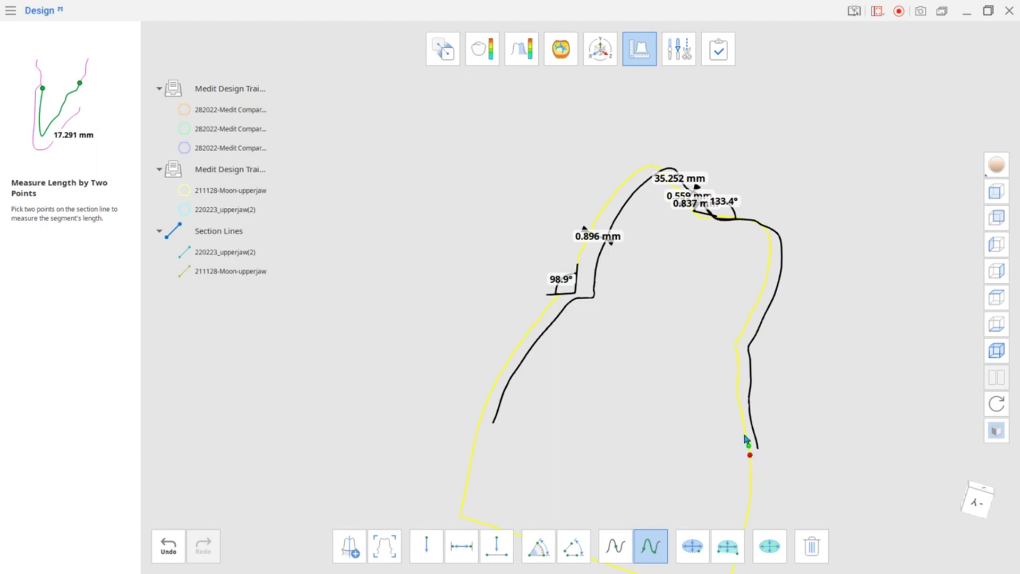
pyautogui.click(736, 345)
# Calculate the area enclosed by the 220223_upperjaw(2) section line from one point, and delete the result.
pyautogui.scroll(2, 720, 417)
pyautogui.moveTo(719, 417); pyautogui.dragTo(729, 402, button='right')
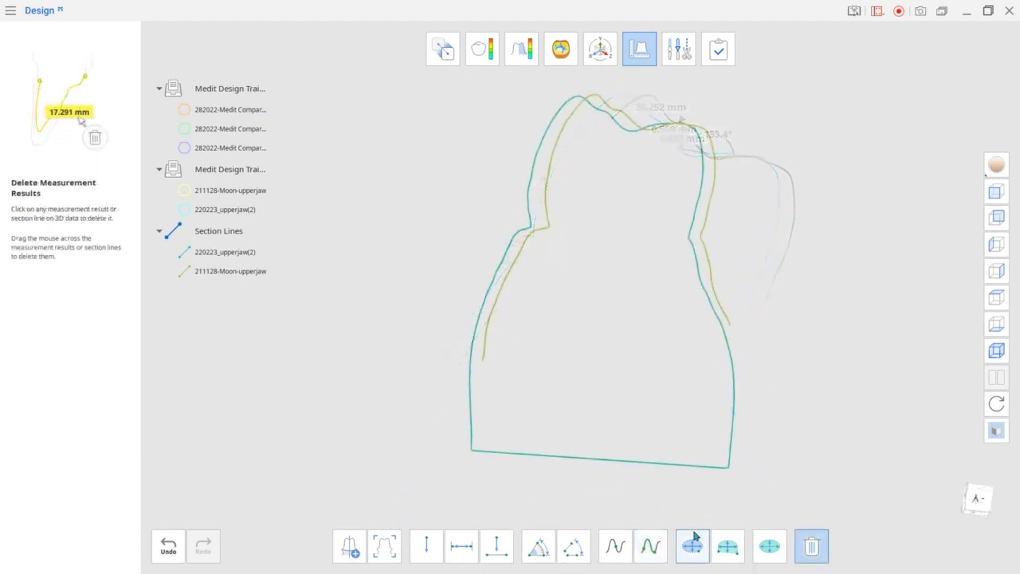
pyautogui.click(694, 543)
pyautogui.click(686, 467)
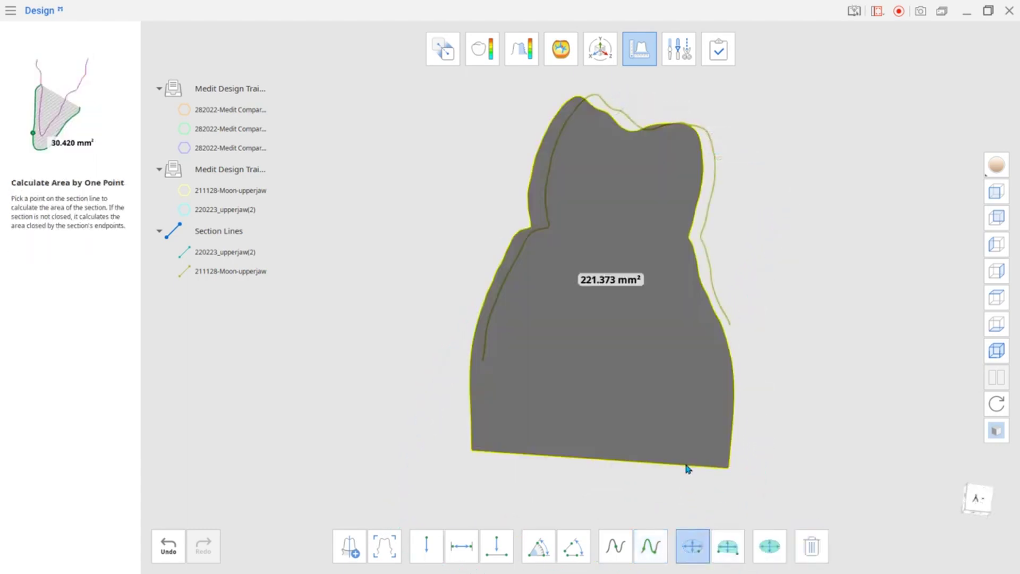
pyautogui.click(811, 545)
pyautogui.click(608, 300)
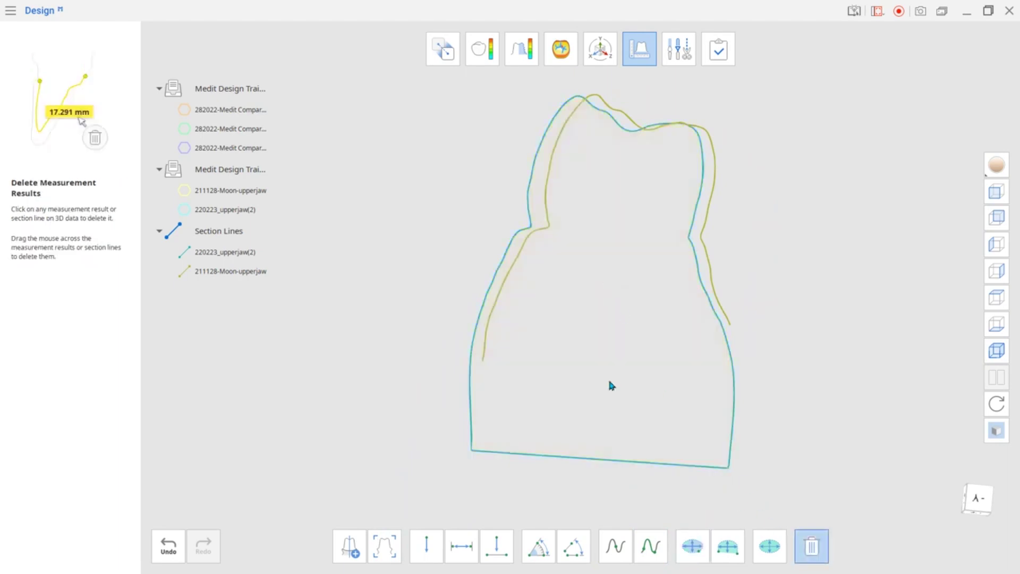
# Calculate the crown area of the 211128 section between two points on its gum margins, and delete the result.
pyautogui.click(727, 545)
pyautogui.click(548, 231)
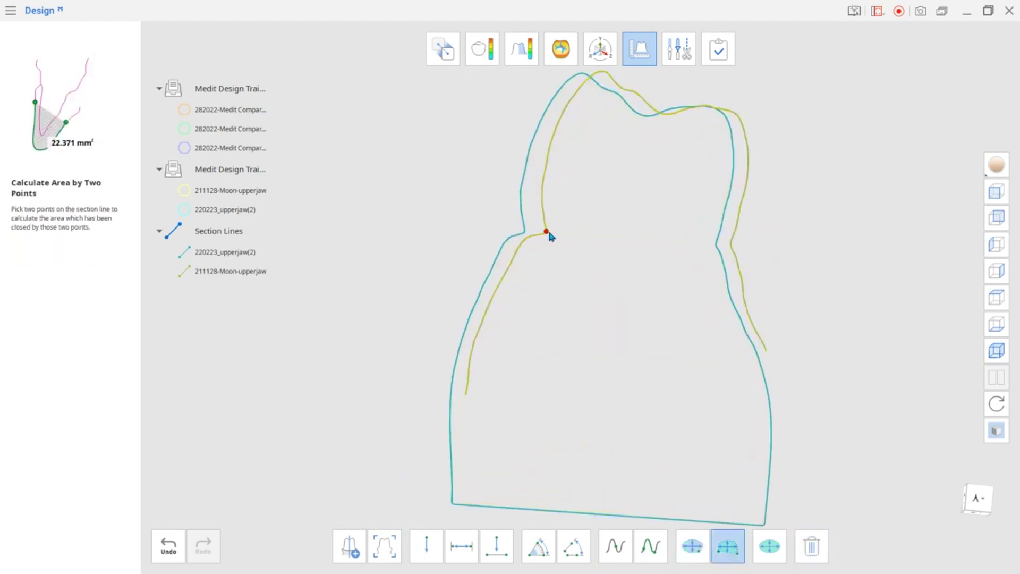
pyautogui.click(732, 243)
pyautogui.scroll(-3, 732, 245)
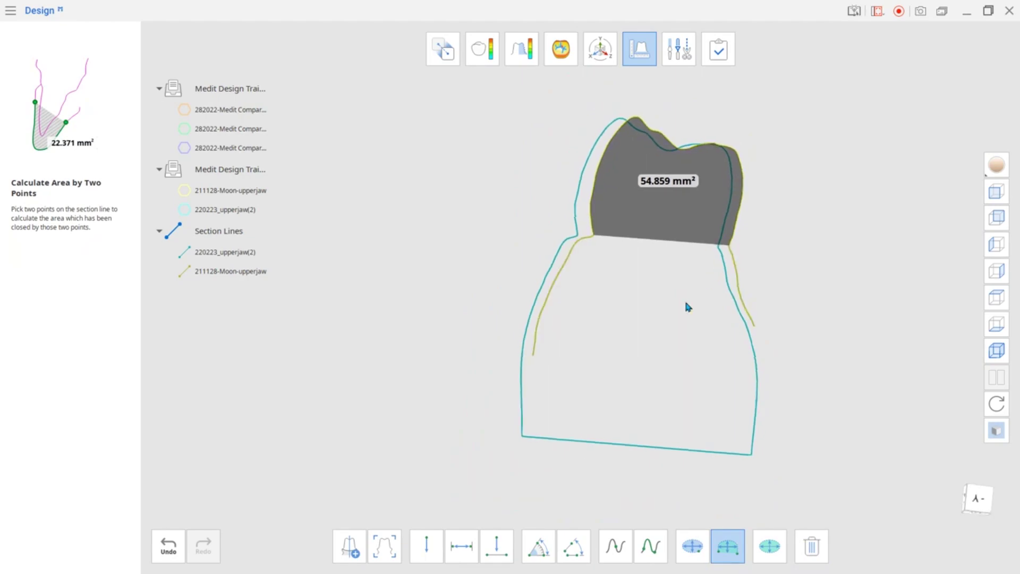
pyautogui.click(812, 546)
pyautogui.click(687, 188)
# Brush-select the chewing surface of the premolar beside the canine on 211128-Moon-upperjaw, calculate its area, and delete the result.
pyautogui.click(770, 545)
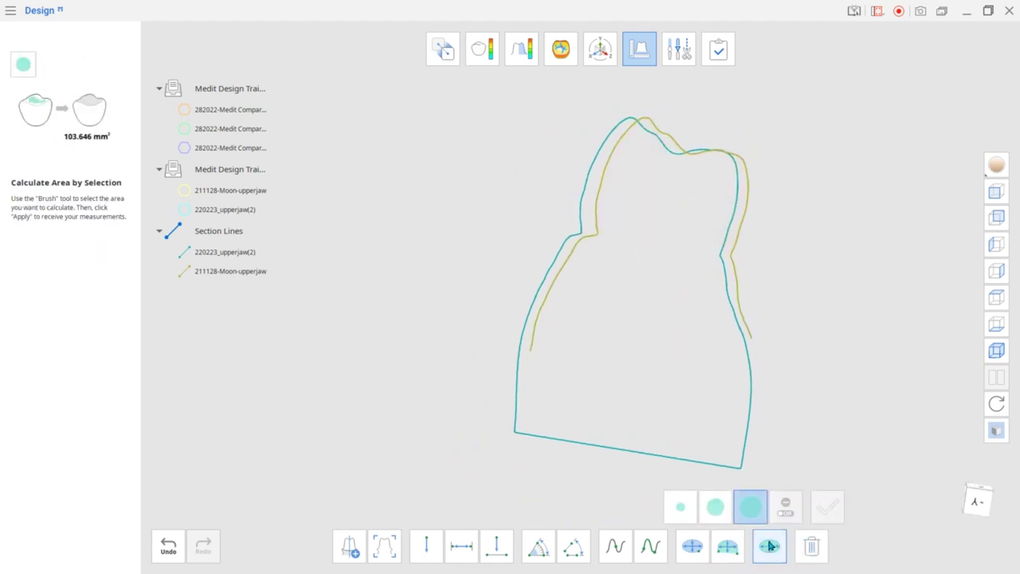
pyautogui.click(184, 190)
pyautogui.moveTo(760, 247)
pyautogui.mouseDown(button='right')
pyautogui.moveTo(822, 340)
pyautogui.moveTo(779, 303)
pyautogui.mouseUp(button='right')
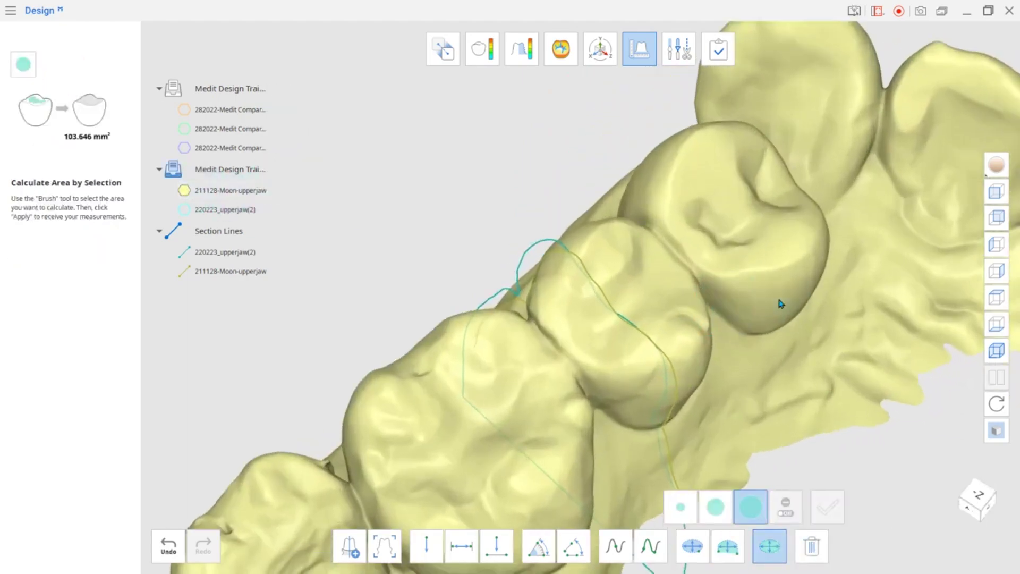
pyautogui.moveTo(779, 303)
pyautogui.mouseDown()
pyautogui.moveTo(697, 246)
pyautogui.moveTo(788, 198)
pyautogui.moveTo(807, 221)
pyautogui.moveTo(725, 209)
pyautogui.mouseUp()
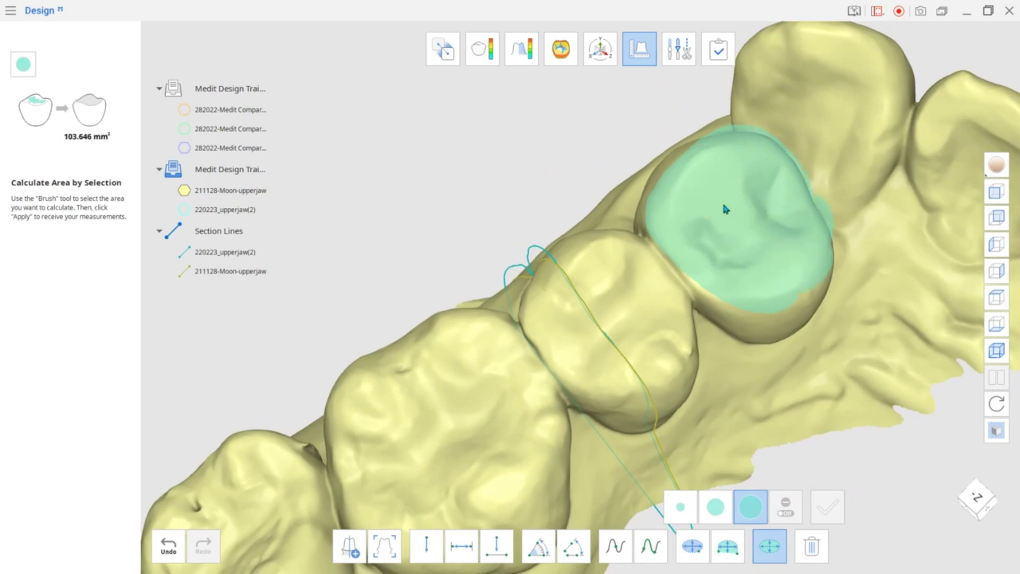
pyautogui.moveTo(698, 268); pyautogui.dragTo(758, 221)
pyautogui.click(828, 507)
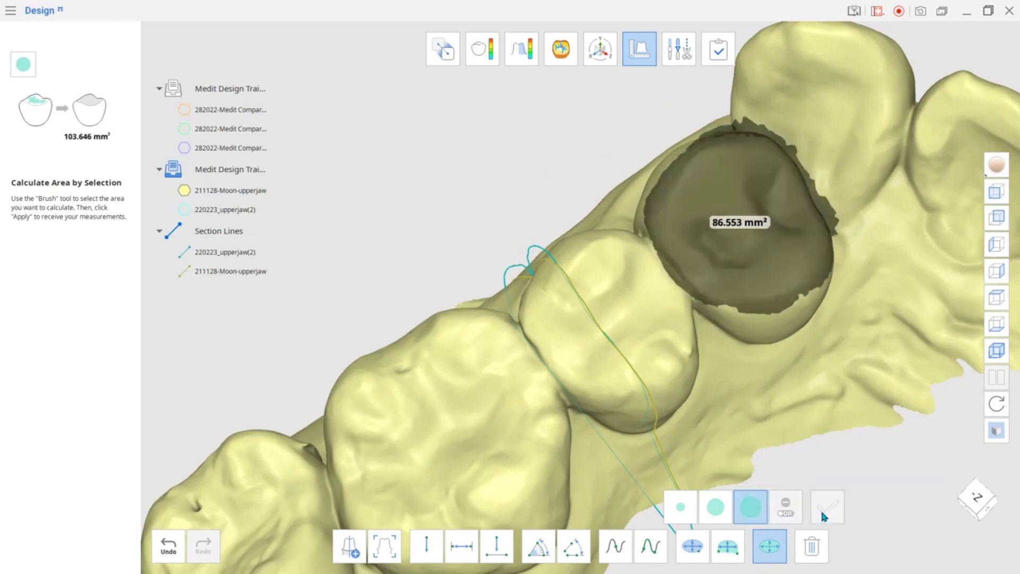
pyautogui.moveTo(813, 436)
pyautogui.mouseDown(button='right')
pyautogui.moveTo(720, 389)
pyautogui.moveTo(806, 329)
pyautogui.mouseUp(button='right')
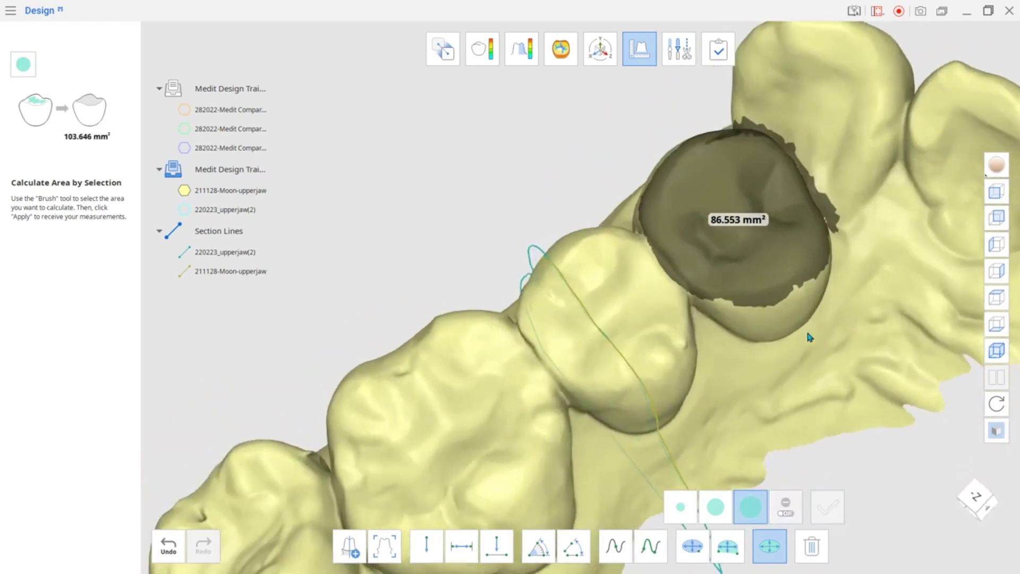
pyautogui.click(816, 556)
pyautogui.click(742, 220)
pyautogui.scroll(-3, 743, 323)
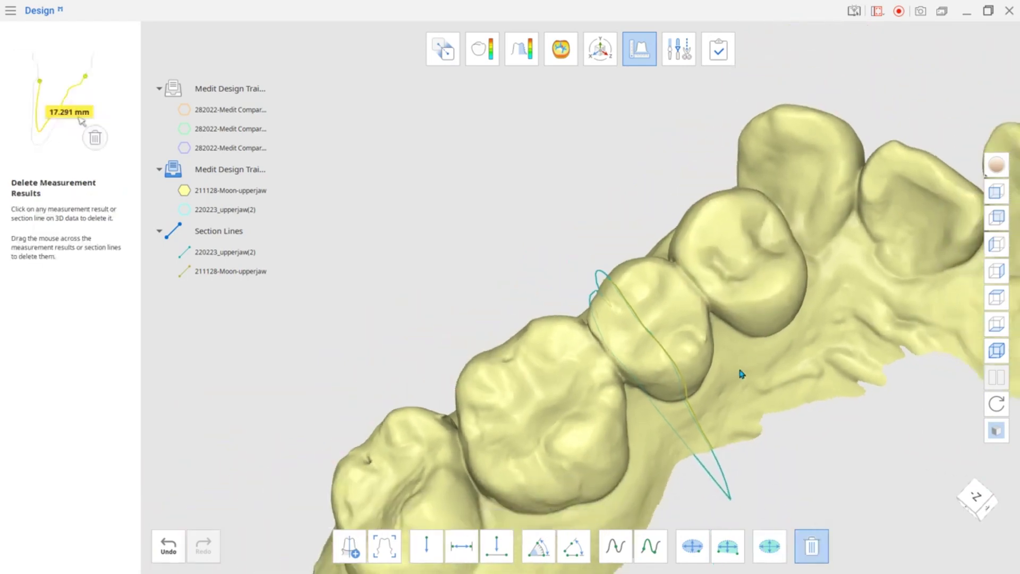
pyautogui.moveTo(740, 370); pyautogui.dragTo(804, 320, button='right')
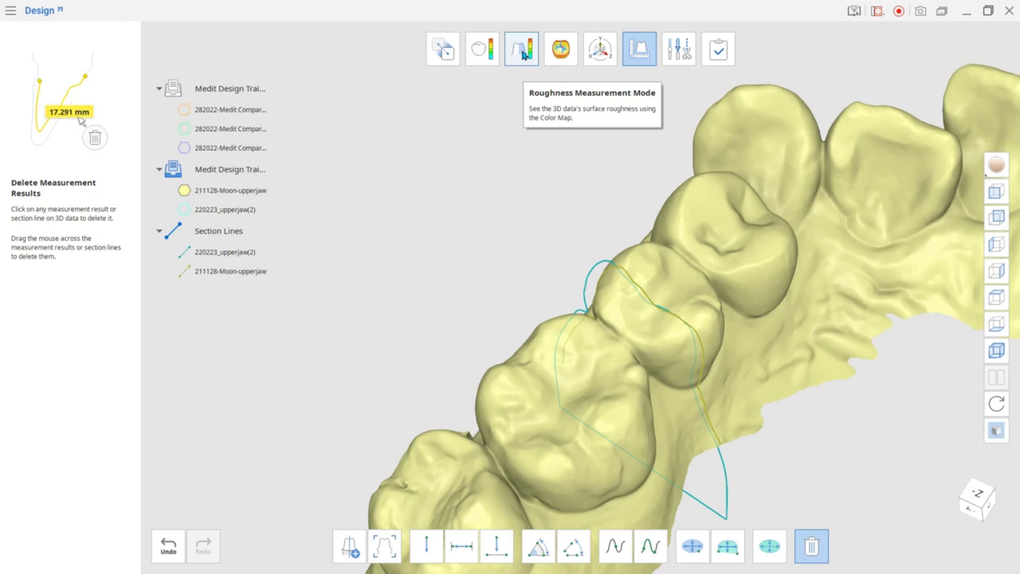
# Show the lower jaw scan's surface roughness color map and vary its resolution between the lowest and highest settings.
pyautogui.click(523, 53)
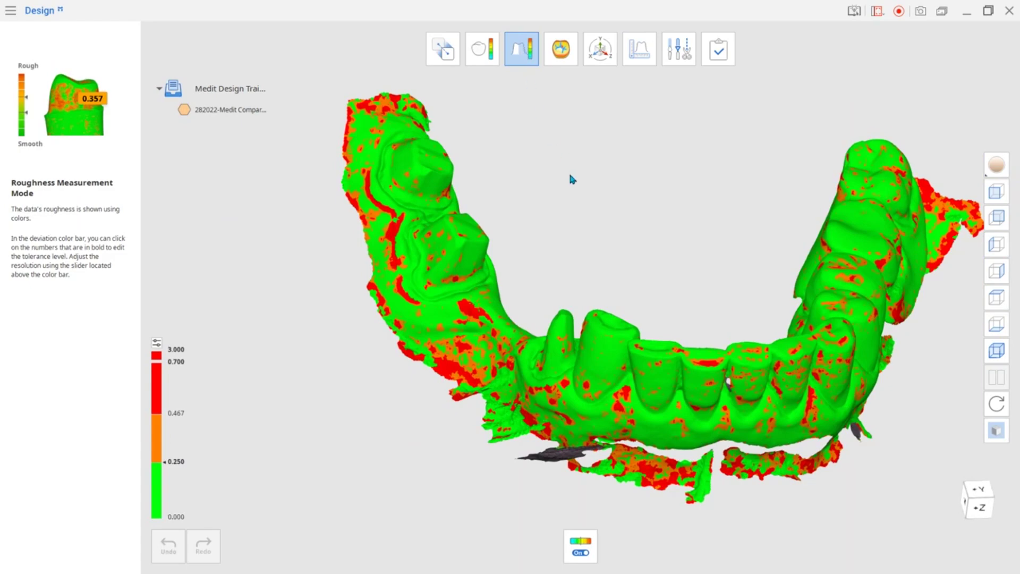
pyautogui.moveTo(569, 175); pyautogui.dragTo(585, 279, button='right')
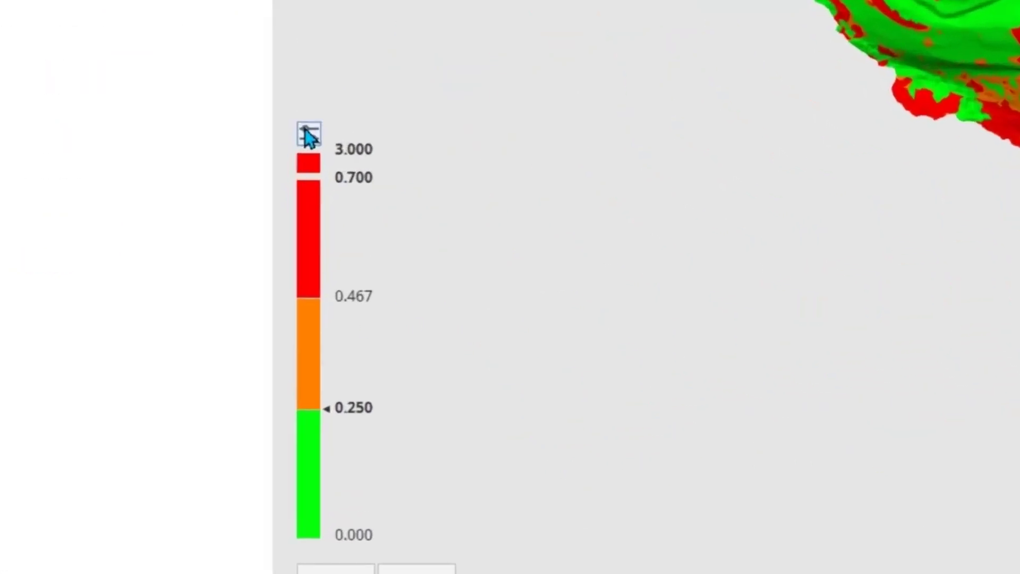
pyautogui.click(308, 136)
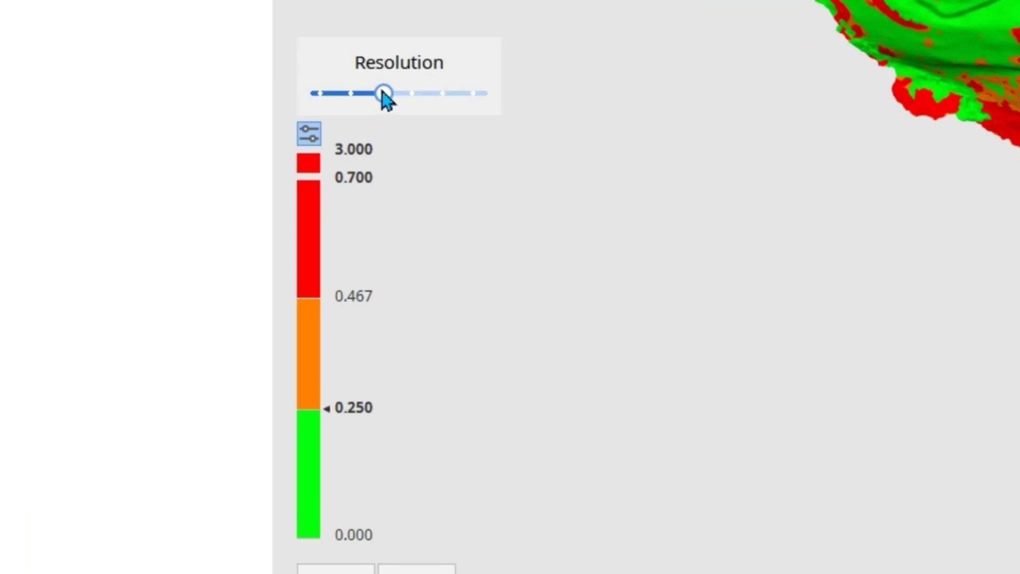
pyautogui.moveTo(386, 95); pyautogui.dragTo(320, 93)
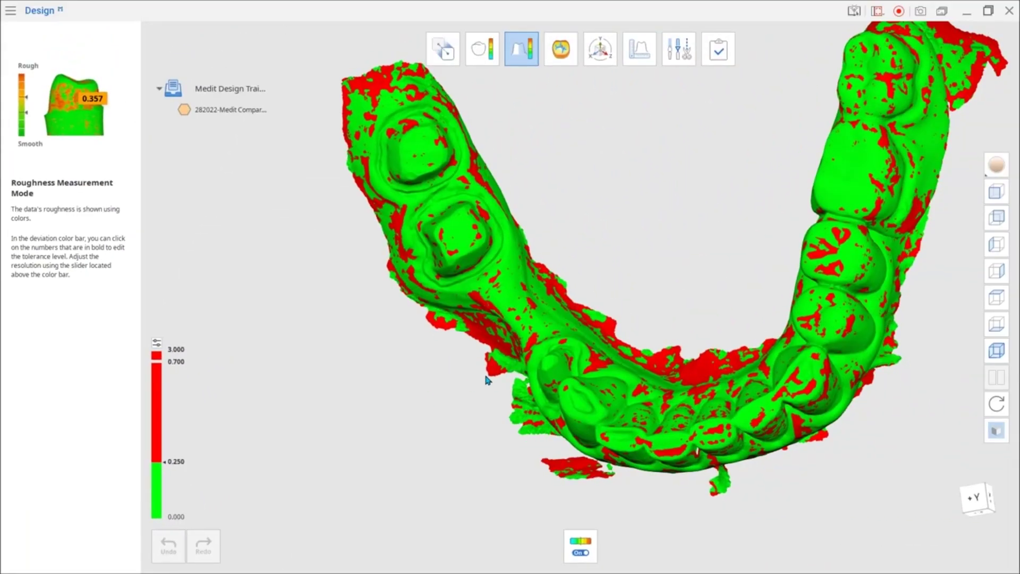
pyautogui.scroll(2, 505, 373)
pyautogui.moveTo(505, 373); pyautogui.dragTo(519, 458, button='middle')
pyautogui.moveTo(520, 458); pyautogui.dragTo(534, 434, button='right')
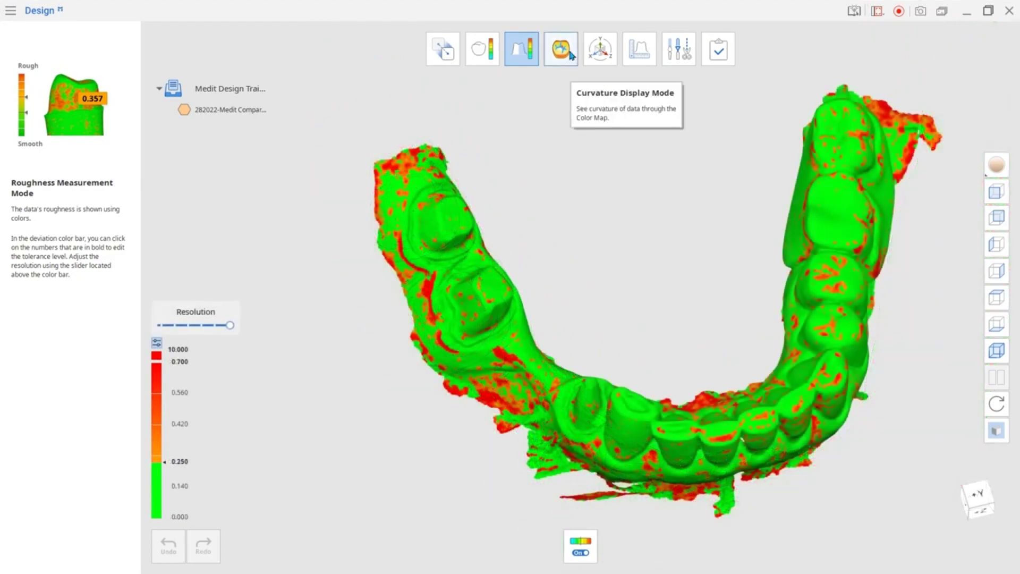
# Show the lower jaw's curvature color map, set its color range to ±3.060, and inspect the prepared teeth up close.
pyautogui.click(571, 54)
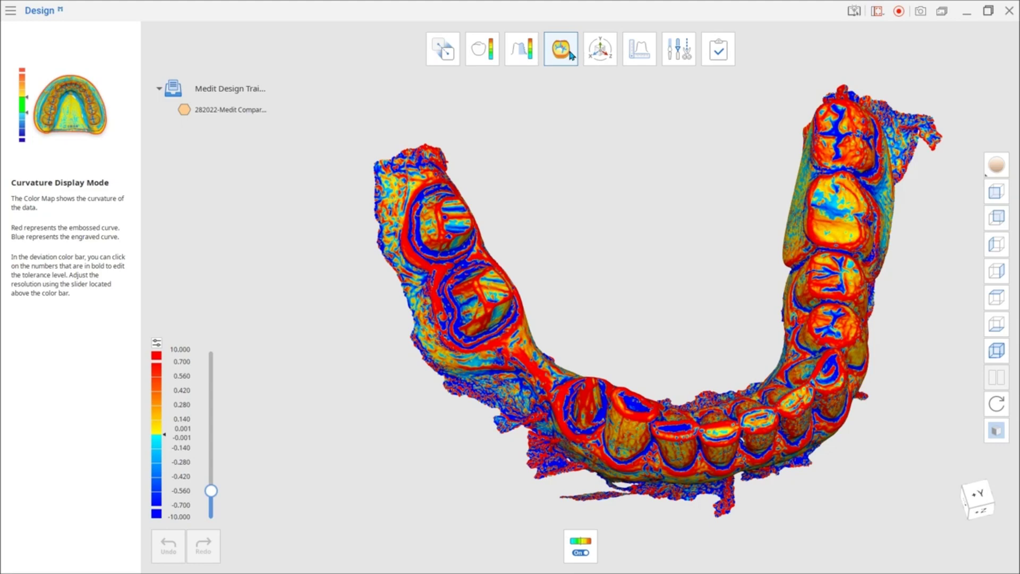
pyautogui.moveTo(211, 491); pyautogui.dragTo(216, 420)
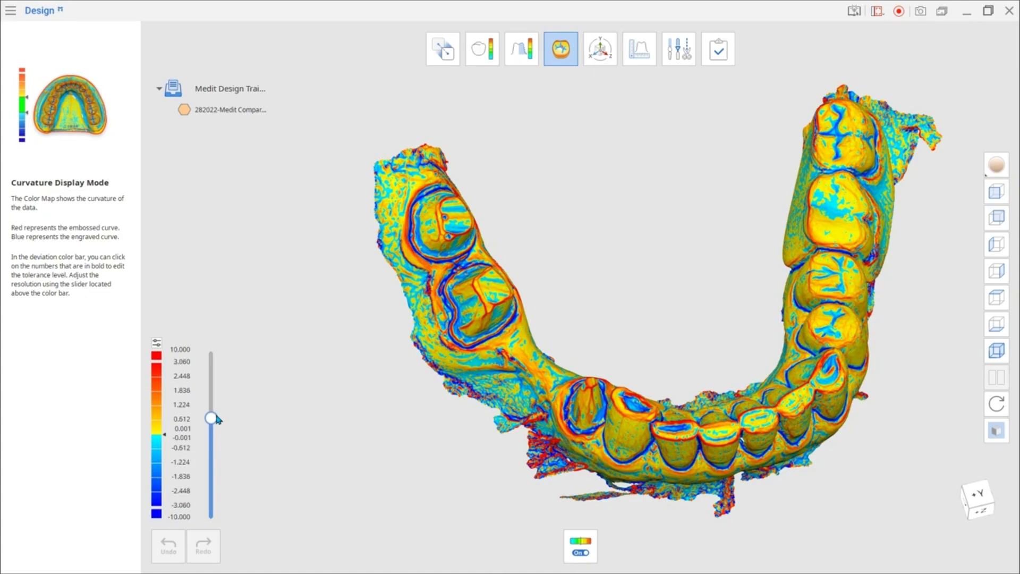
pyautogui.scroll(5, 610, 261)
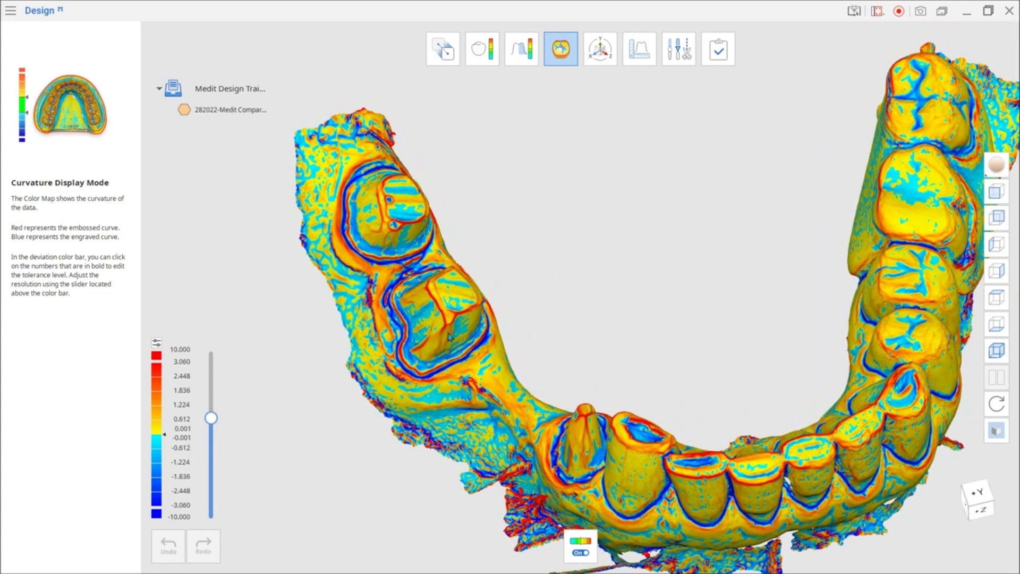
pyautogui.scroll(2, 451, 337)
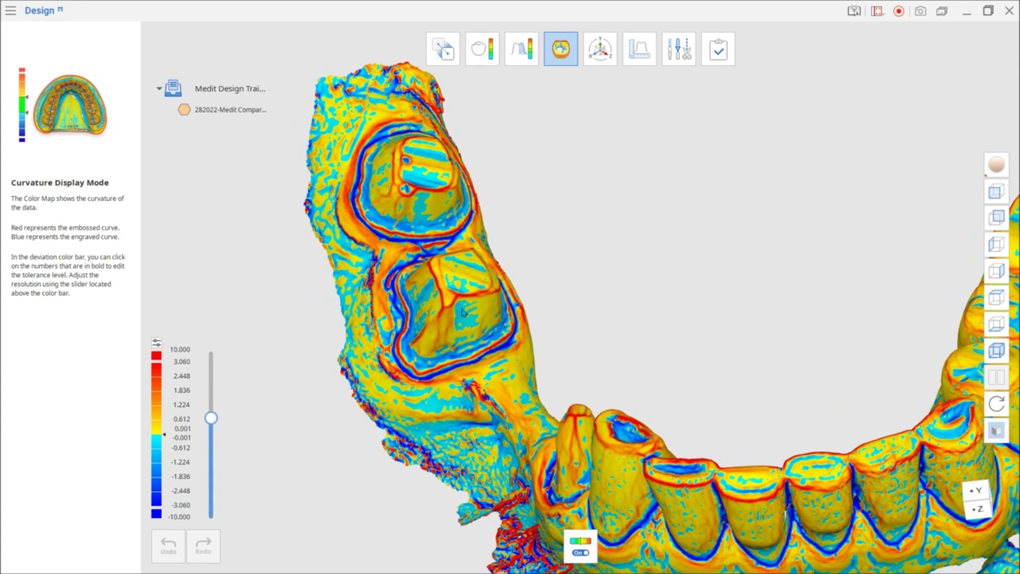
pyautogui.moveTo(520, 293); pyautogui.dragTo(647, 363, button='right')
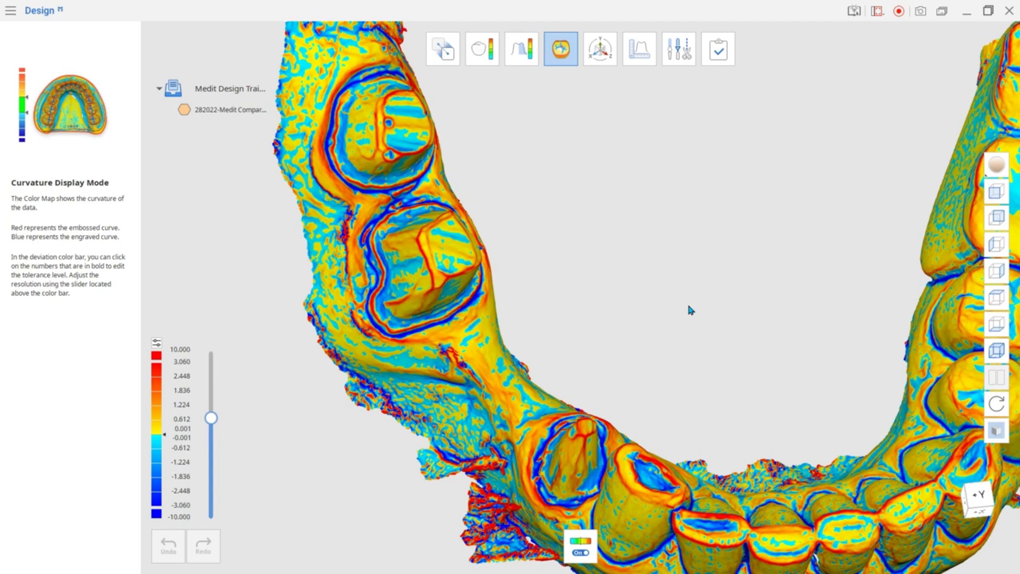
# Start Transformation Mode with the 282022-Medit Compare-upperjaw scan as the data to transform.
pyautogui.click(605, 54)
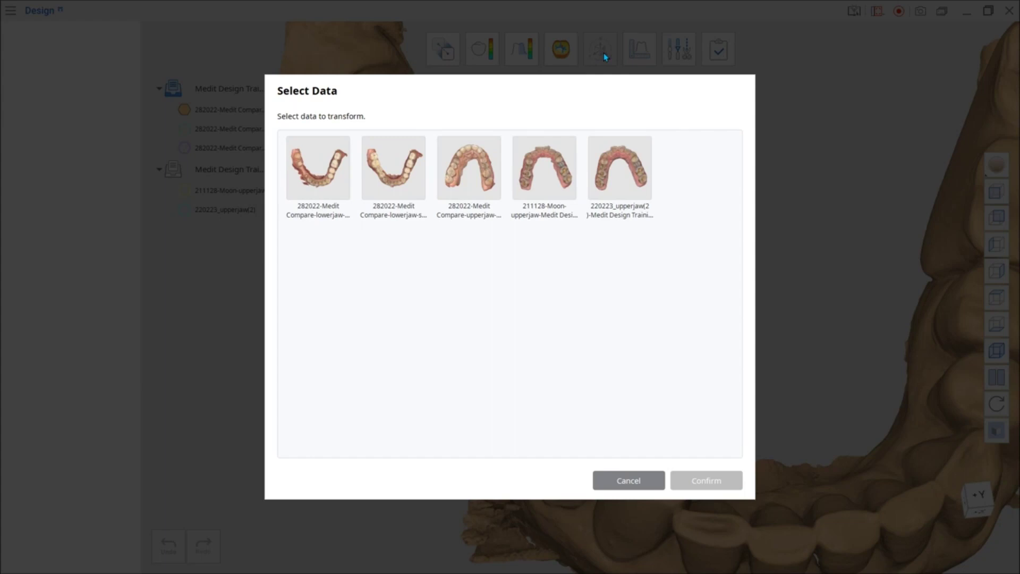
pyautogui.click(476, 166)
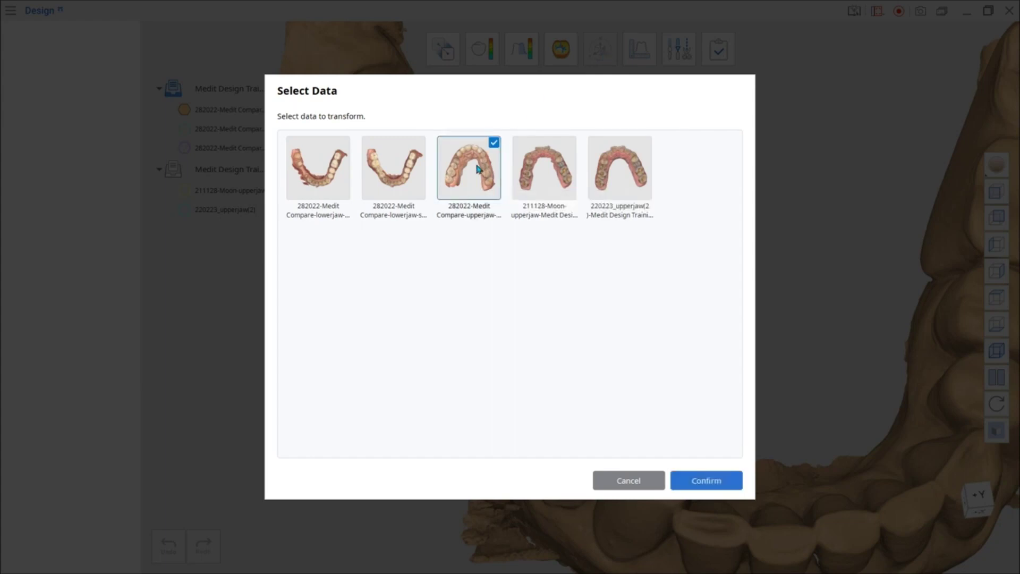
pyautogui.click(714, 480)
# Hide 282022-Medit Compare-lowerjaw, 211128-Moon-upperjaw and 220223_upperjaw(2) so that only the 282022 upper jaw is displayed.
pyautogui.click(184, 112)
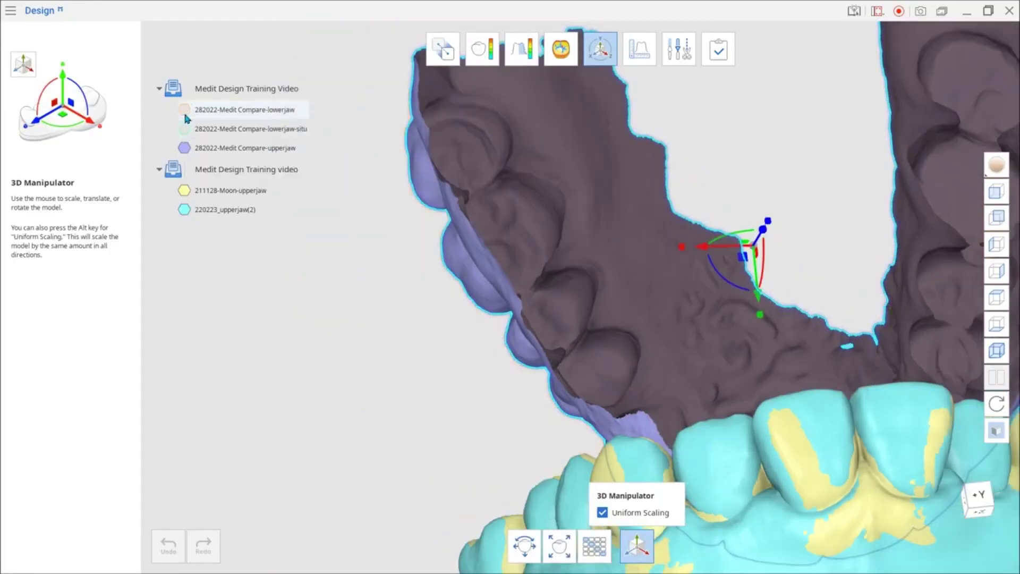
pyautogui.click(184, 190)
pyautogui.click(184, 210)
pyautogui.moveTo(850, 409); pyautogui.dragTo(665, 318, button='right')
pyautogui.scroll(-4, 856, 391)
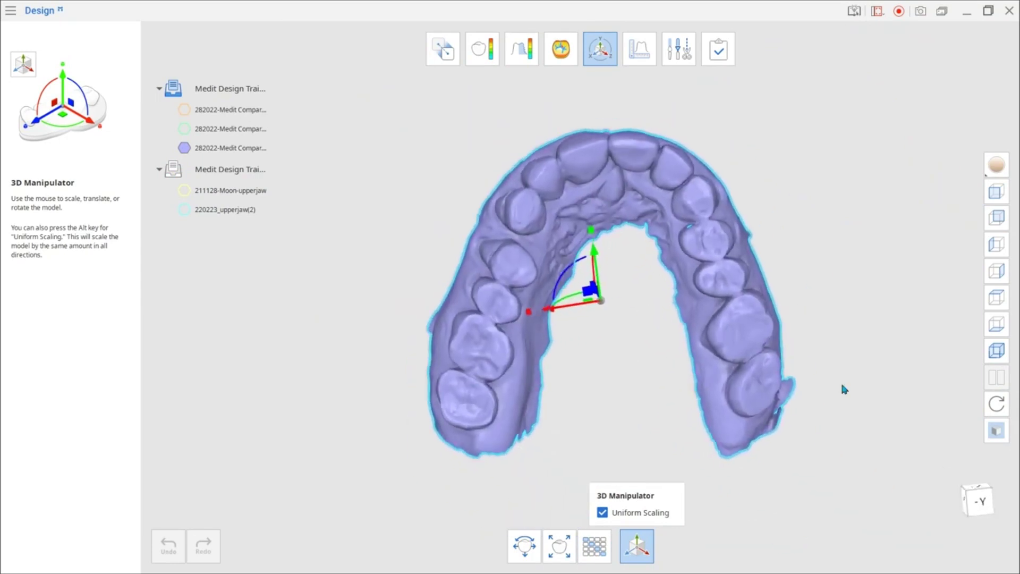
# Translate the 282022 upper jaw by 1.300 mm in X, 0.500 mm in Y and 1.600 mm in Z.
pyautogui.click(525, 547)
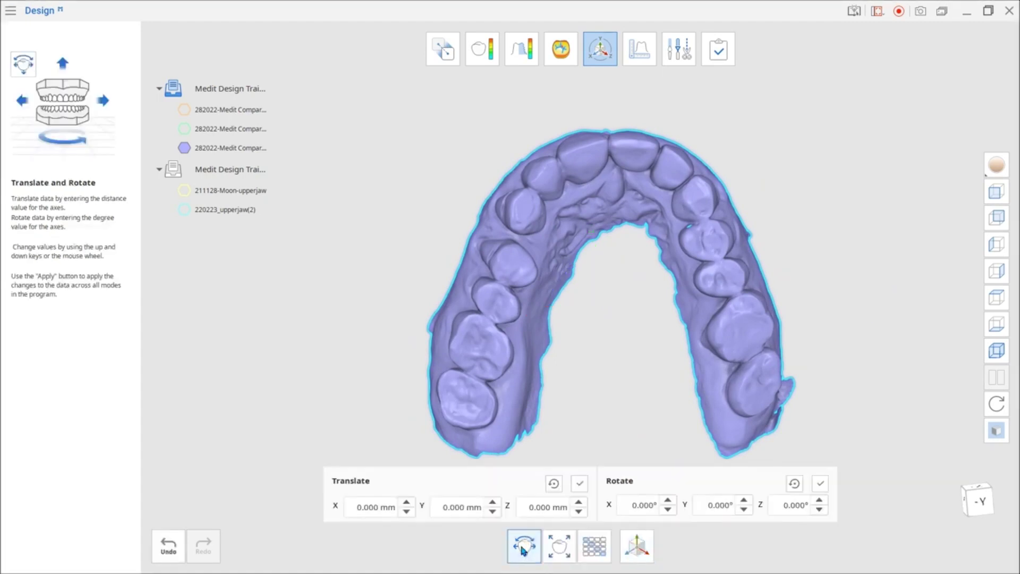
pyautogui.click(407, 503)
pyautogui.scroll(11, 407, 502)
pyautogui.scroll(5, 492, 501)
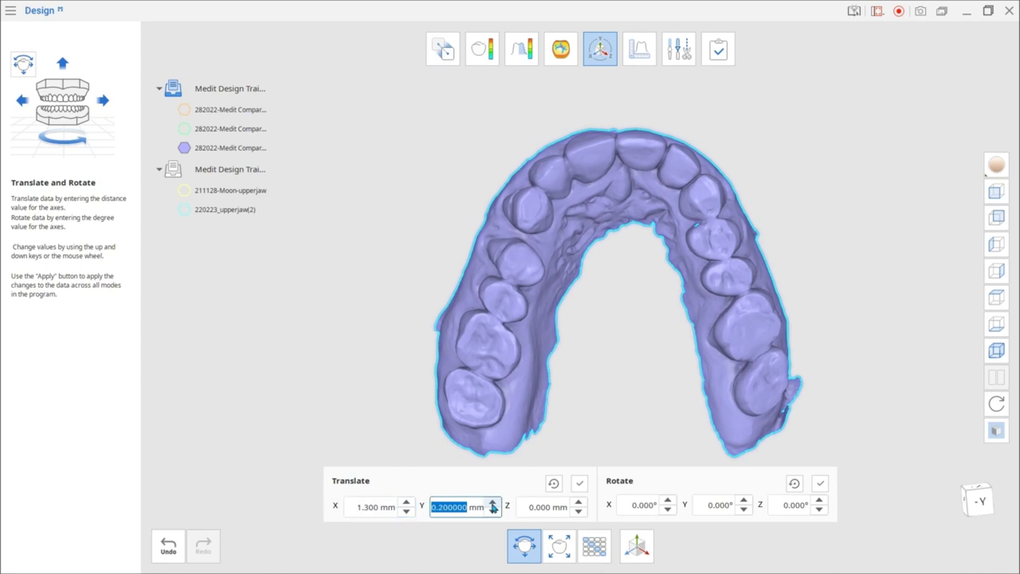
pyautogui.scroll(9, 578, 499)
pyautogui.scroll(7, 579, 502)
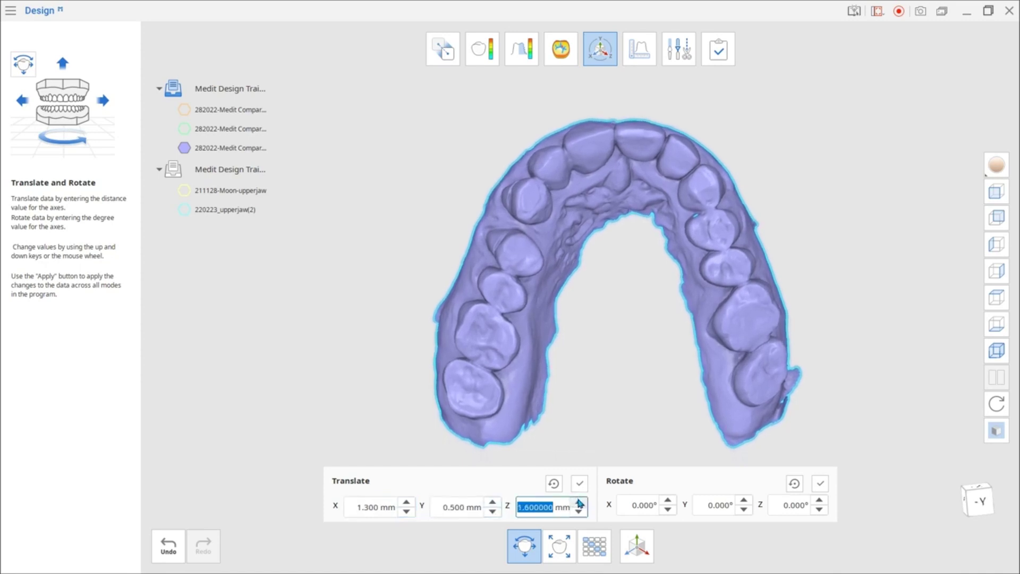
# Rotate the upper jaw 15° about X, 1° about Y and 20° about Z, and apply the rotation.
pyautogui.scroll(15, 668, 504)
pyautogui.scroll(5, 820, 503)
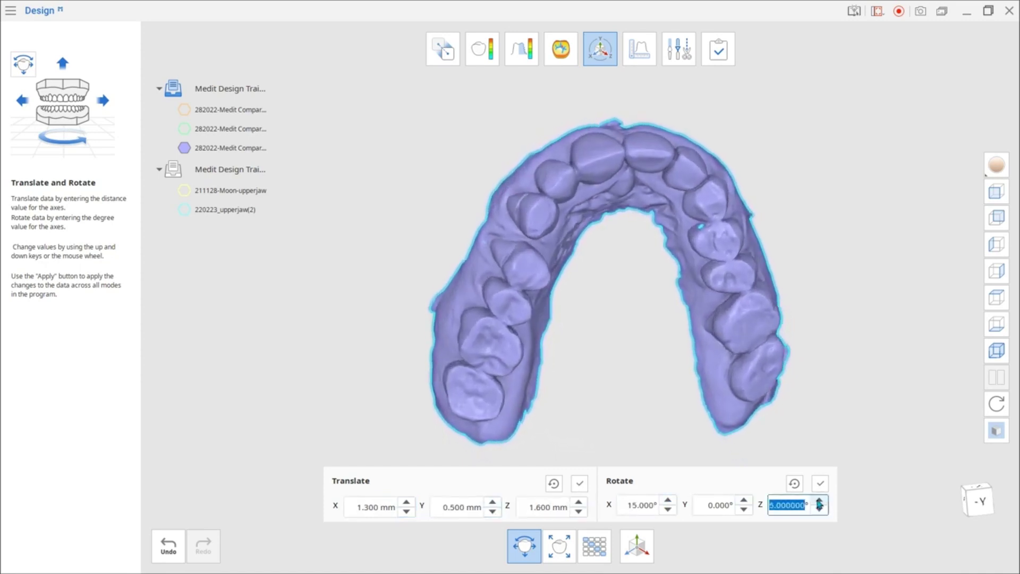
pyautogui.scroll(15, 820, 505)
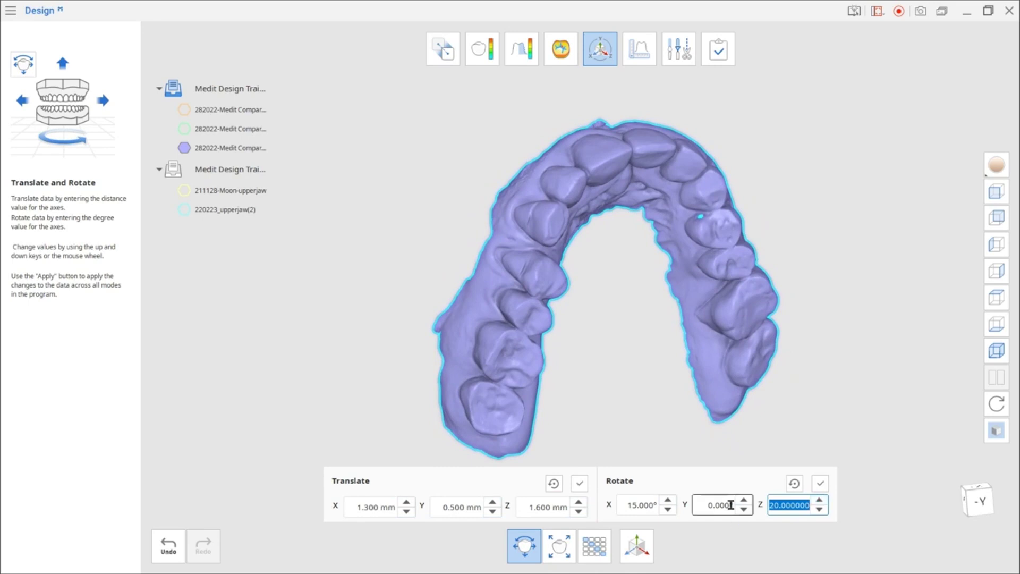
pyautogui.scroll(1, 744, 505)
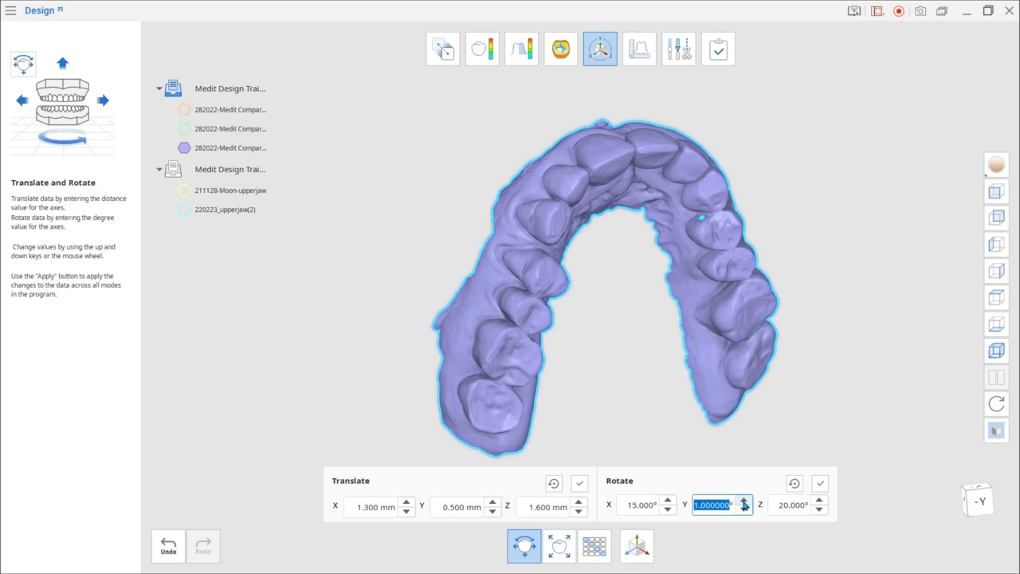
pyautogui.click(820, 484)
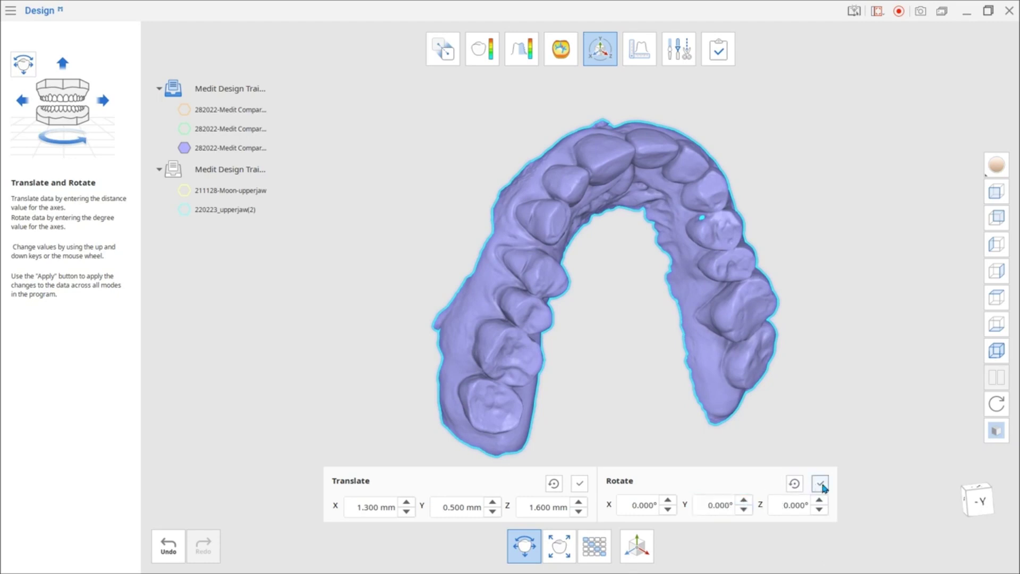
pyautogui.click(524, 545)
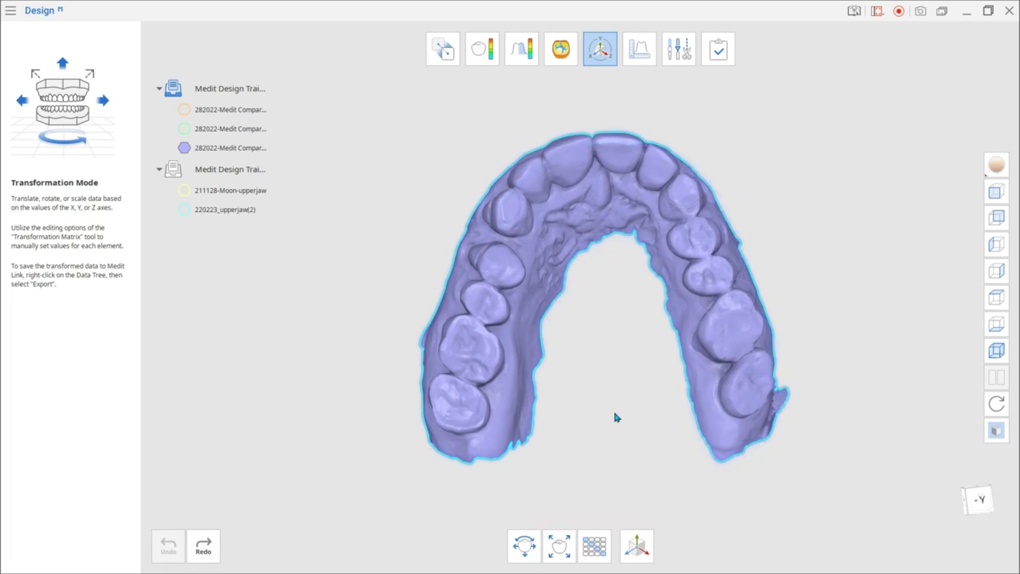
# Try scaling the upper jaw separately along X and Y, returning both factors to 1.000.
pyautogui.click(555, 553)
pyautogui.click(529, 499)
pyautogui.click(529, 499)
pyautogui.click(529, 508)
pyautogui.click(529, 508)
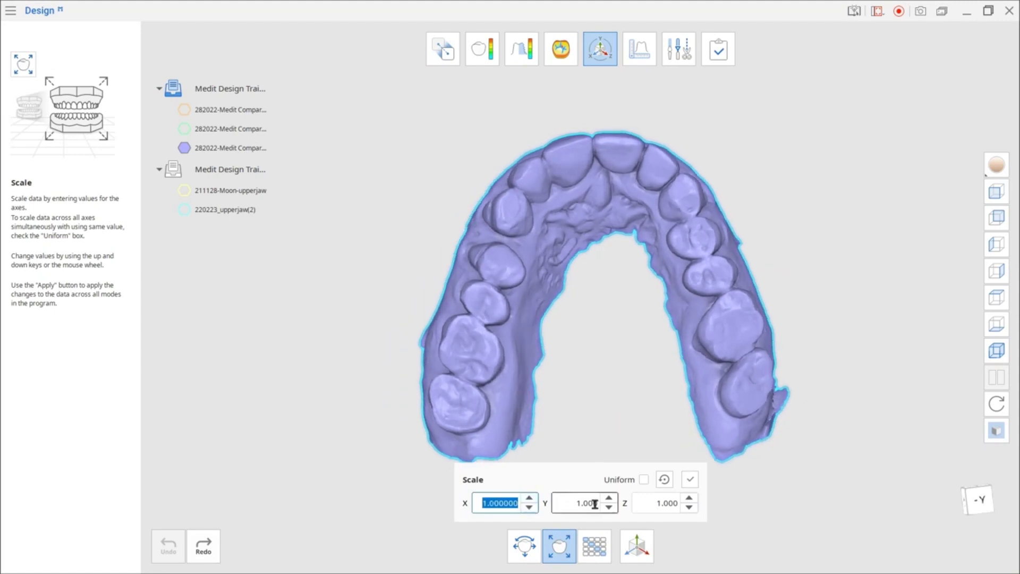
pyautogui.click(609, 499)
pyautogui.click(609, 499)
pyautogui.click(609, 508)
pyautogui.click(609, 508)
# Try a Z scale factor of 1.200 on the upper jaw, and return it to 1.000.
pyautogui.click(690, 499)
pyautogui.click(689, 499)
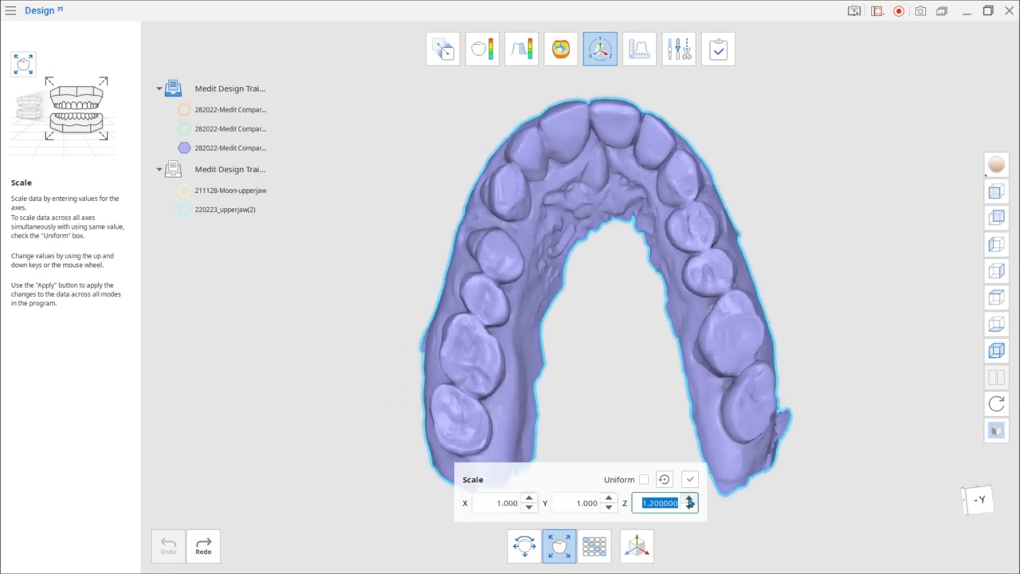
pyautogui.click(689, 507)
pyautogui.click(690, 508)
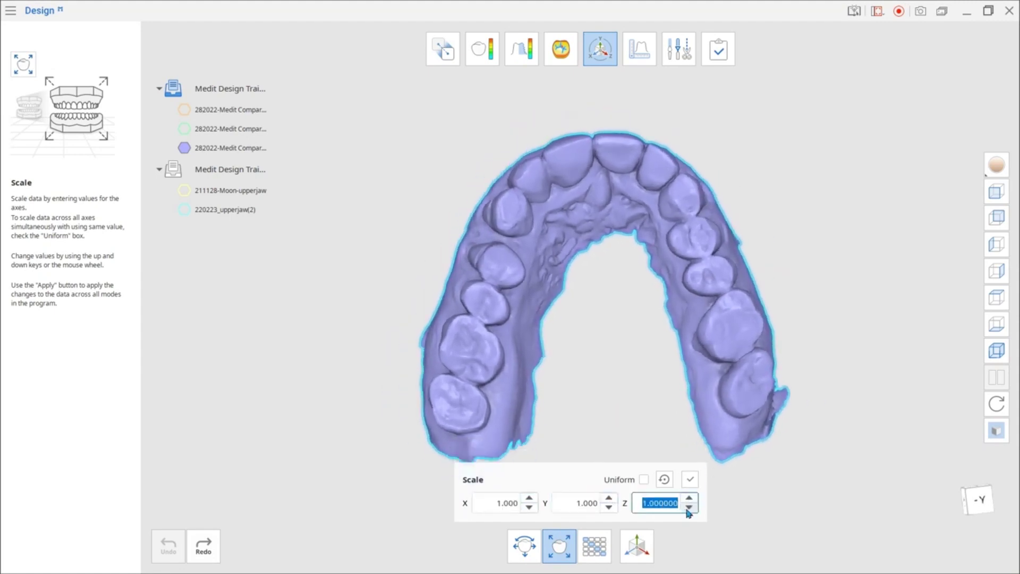
# Enable uniform scaling and apply a factor of 1.000 to all three axes of the upper jaw.
pyautogui.click(644, 480)
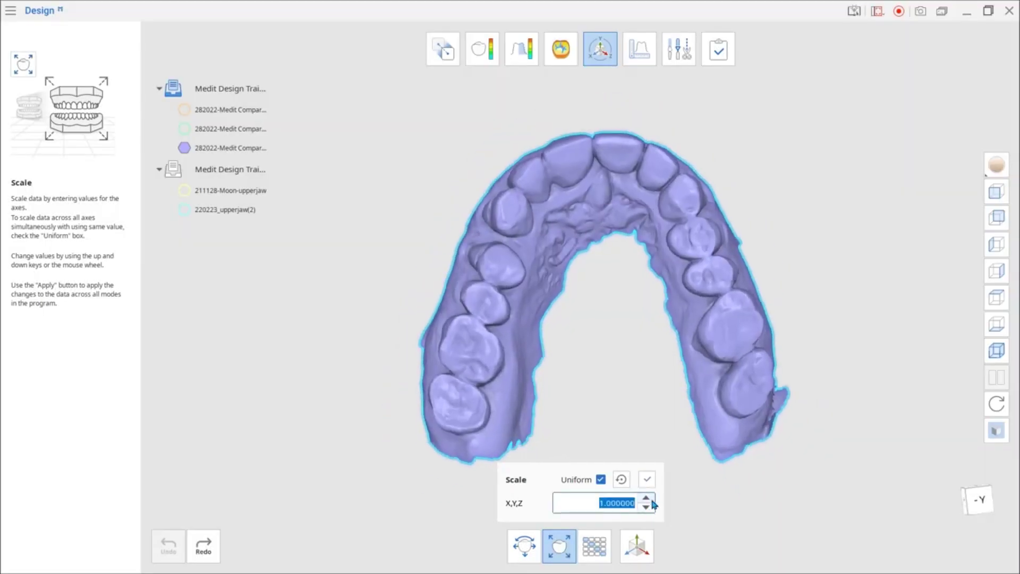
pyautogui.click(648, 481)
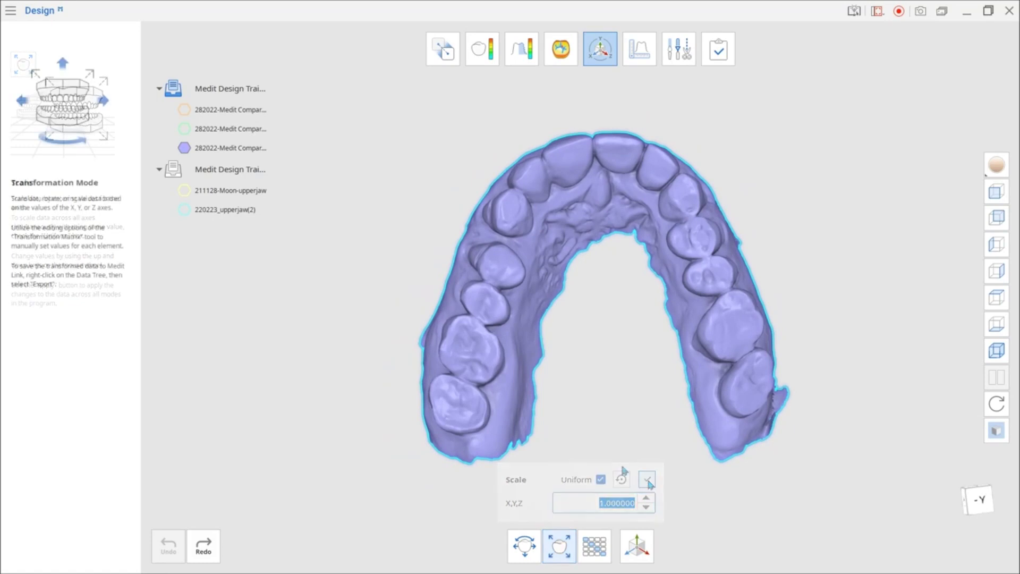
# Set the first two diagonal elements of the upper jaw's transformation matrix to 10, edit the third diagonal element, and apply the matrix.
pyautogui.click(594, 552)
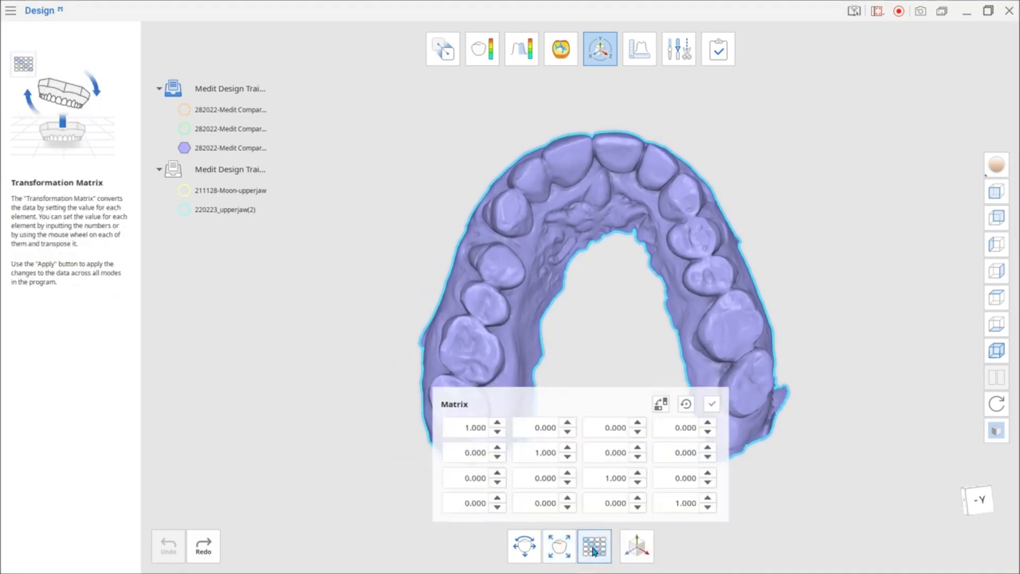
pyautogui.click(468, 427)
pyautogui.write('10')
pyautogui.click(537, 453)
pyautogui.write('10')
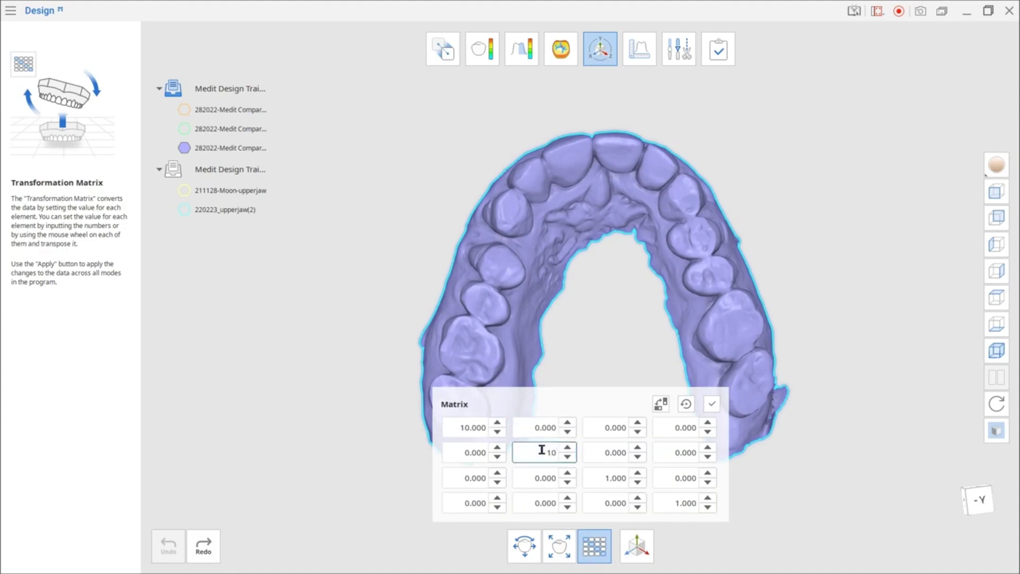
pyautogui.click(599, 473)
pyautogui.write('1.')
pyautogui.write('0')
pyautogui.click(712, 403)
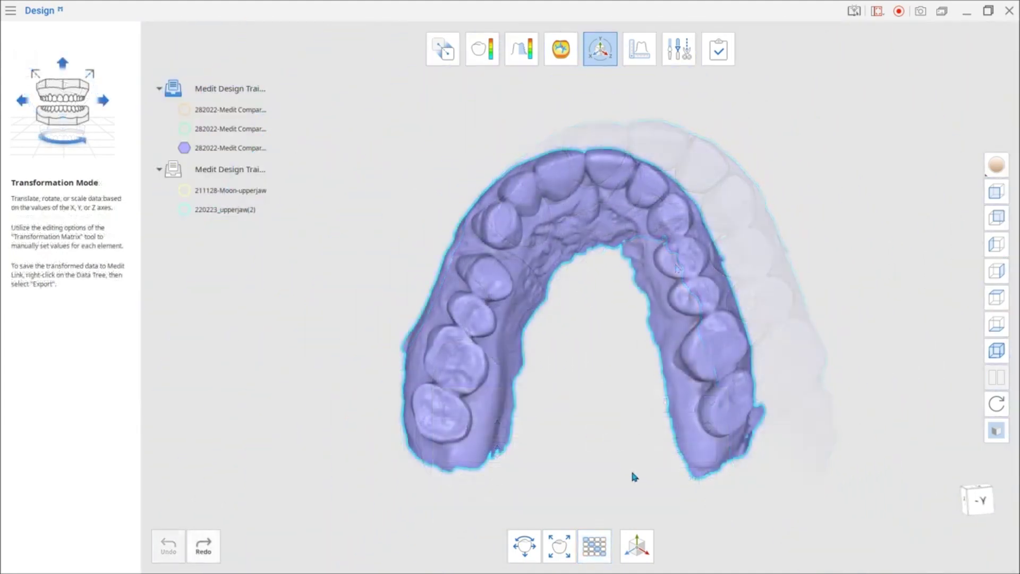
# Use the 3D Manipulator to shift the upper jaw along its X axis and adjust its placement in the occlusal view.
pyautogui.click(636, 543)
pyautogui.moveTo(627, 468); pyautogui.dragTo(579, 478, button='right')
pyautogui.scroll(2, 534, 302)
pyautogui.moveTo(529, 324); pyautogui.dragTo(496, 325)
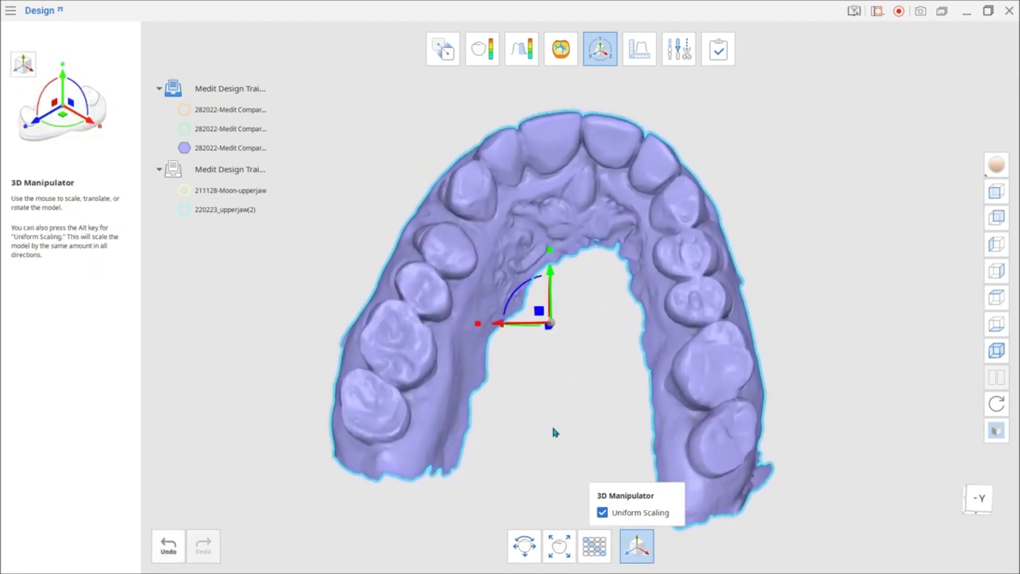
pyautogui.moveTo(552, 427); pyautogui.dragTo(549, 341, button='right')
pyautogui.moveTo(548, 348); pyautogui.dragTo(585, 313)
pyautogui.moveTo(564, 338); pyautogui.dragTo(823, 388, button='right')
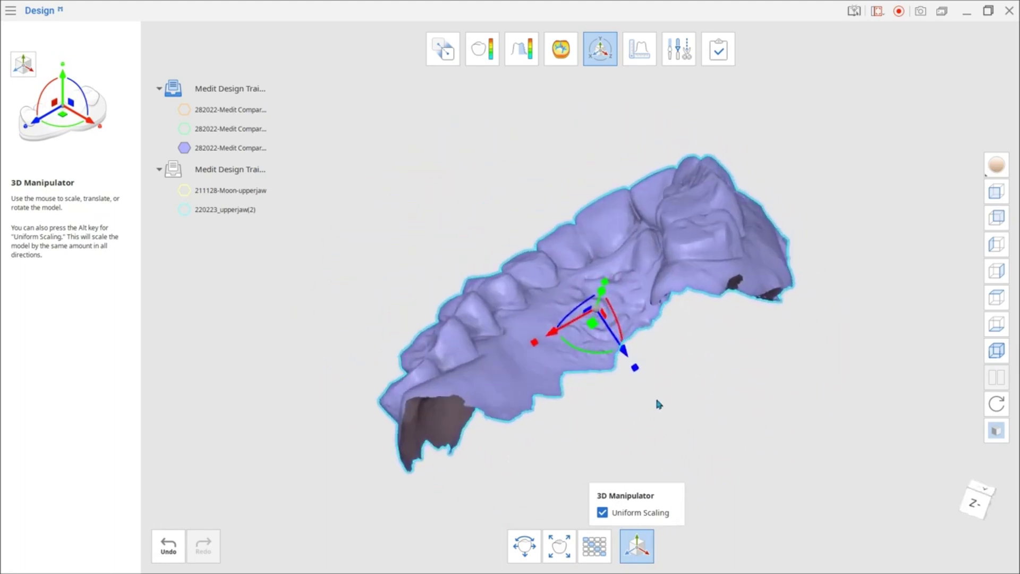
# Scale the upper jaw uniformly with the 3D Manipulator's Z and Y scale handles.
pyautogui.moveTo(638, 362)
pyautogui.mouseDown()
pyautogui.moveTo(669, 391)
pyautogui.moveTo(638, 368)
pyautogui.mouseUp()
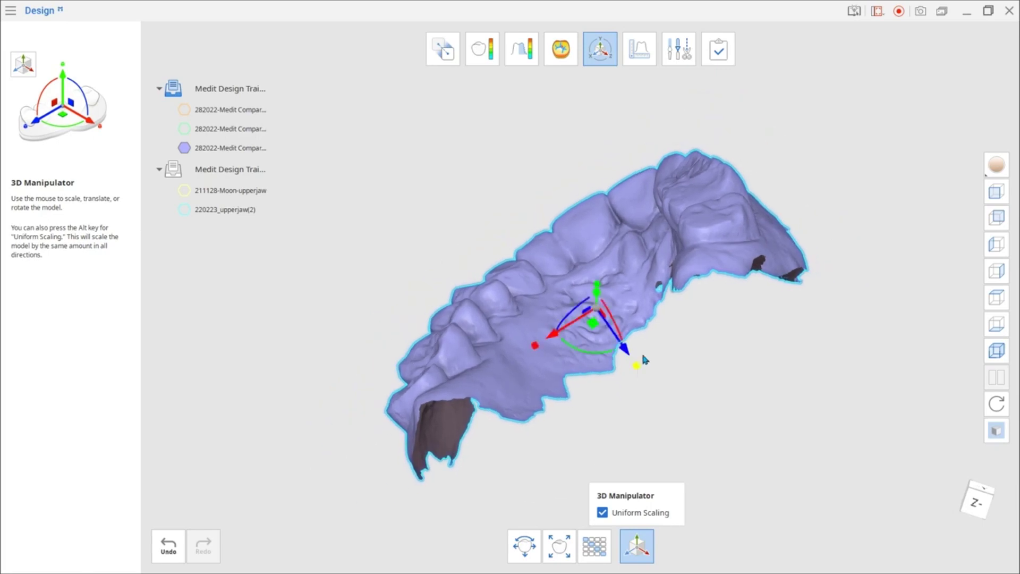
pyautogui.moveTo(642, 353); pyautogui.dragTo(664, 437, button='right')
pyautogui.moveTo(579, 233)
pyautogui.mouseDown()
pyautogui.moveTo(576, 224)
pyautogui.moveTo(580, 238)
pyautogui.mouseUp()
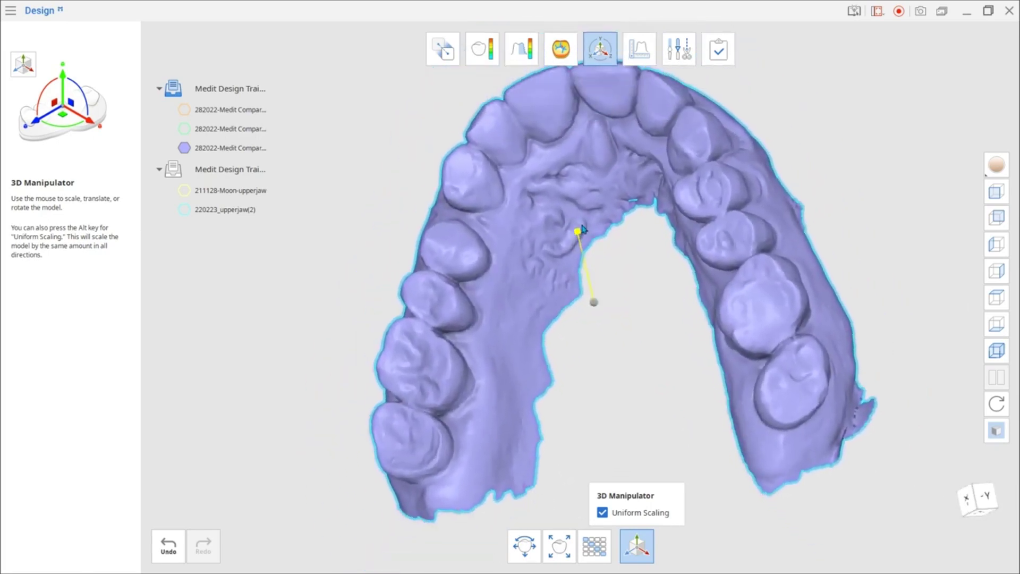
pyautogui.moveTo(584, 345); pyautogui.dragTo(563, 207, button='right')
pyautogui.moveTo(563, 207); pyautogui.dragTo(559, 180, button='right')
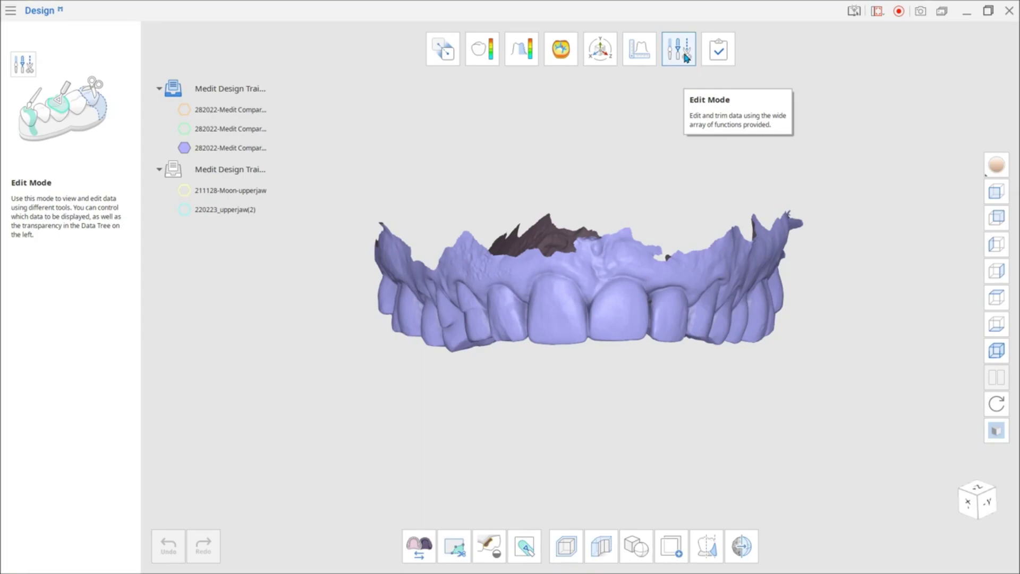
# Flip the surface orientation of the 282022-Medit Compare upper jaw scan.
pyautogui.click(418, 550)
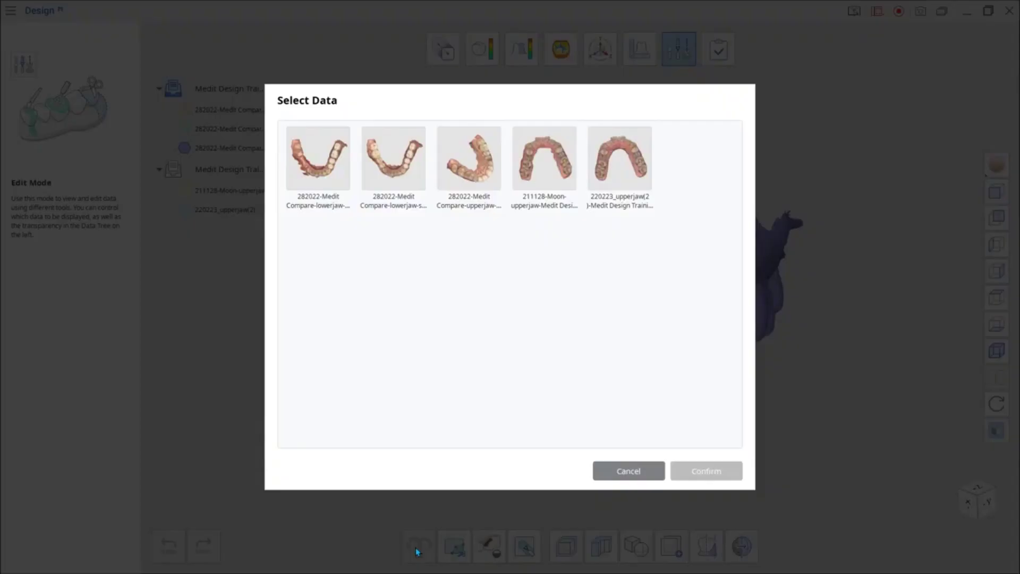
pyautogui.click(469, 158)
pyautogui.click(704, 469)
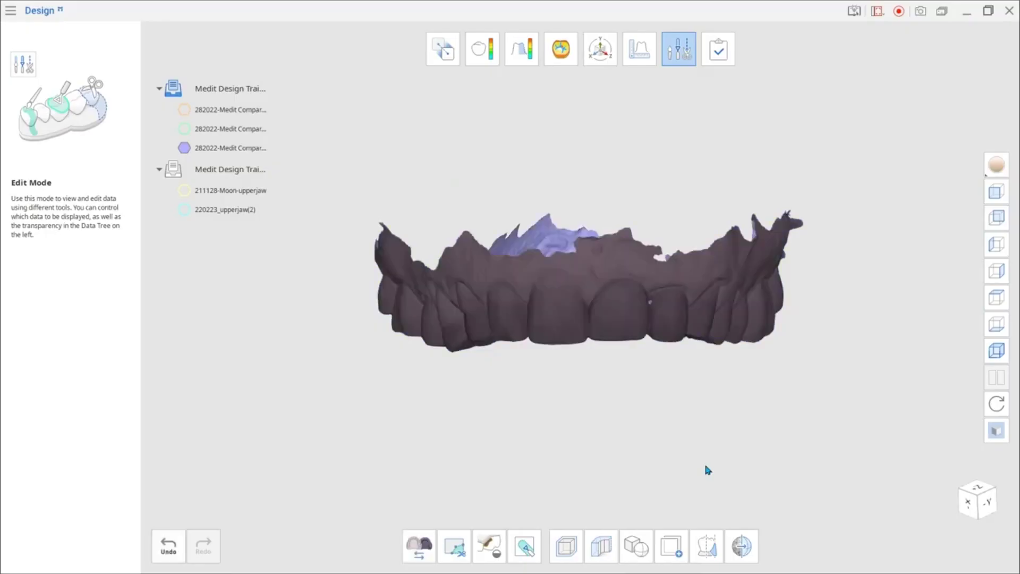
pyautogui.moveTo(549, 349); pyautogui.dragTo(638, 255, button='right')
# Flip the surface orientation of the same upper jaw scan a second time to restore its outer side.
pyautogui.click(418, 551)
pyautogui.click(483, 187)
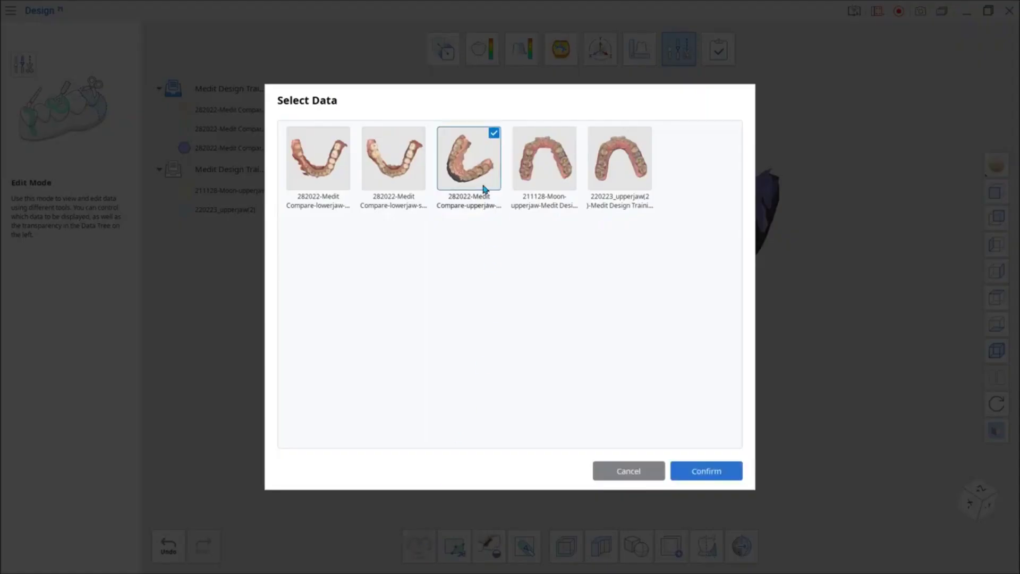
pyautogui.click(699, 470)
pyautogui.moveTo(503, 298); pyautogui.dragTo(922, 319, button='right')
# Start the Trimming Tool on the upper jaw and select all of its teeth with Smart Teeth Selection.
pyautogui.click(456, 552)
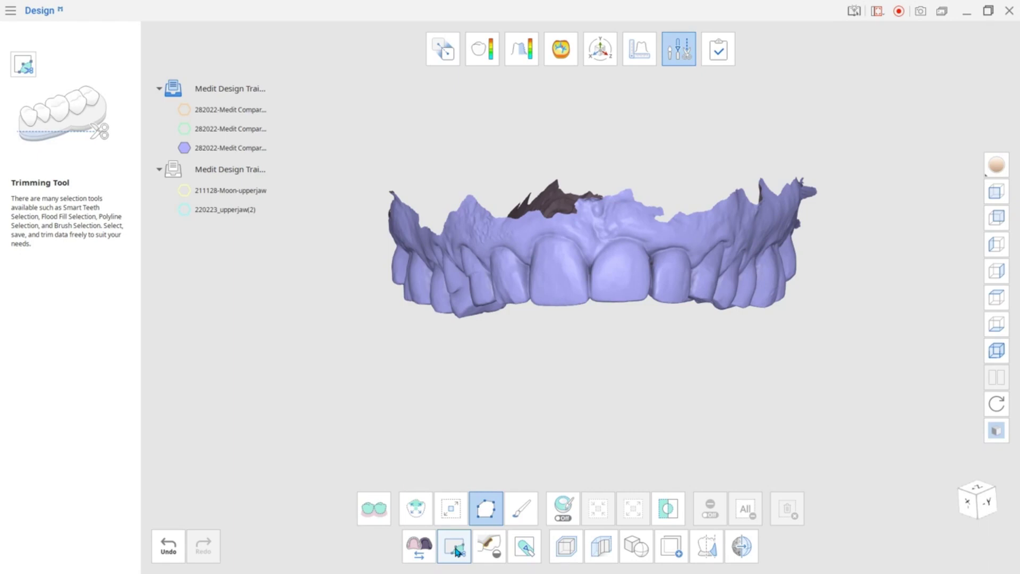
pyautogui.moveTo(563, 393); pyautogui.dragTo(581, 271, button='right')
pyautogui.scroll(-2, 613, 334)
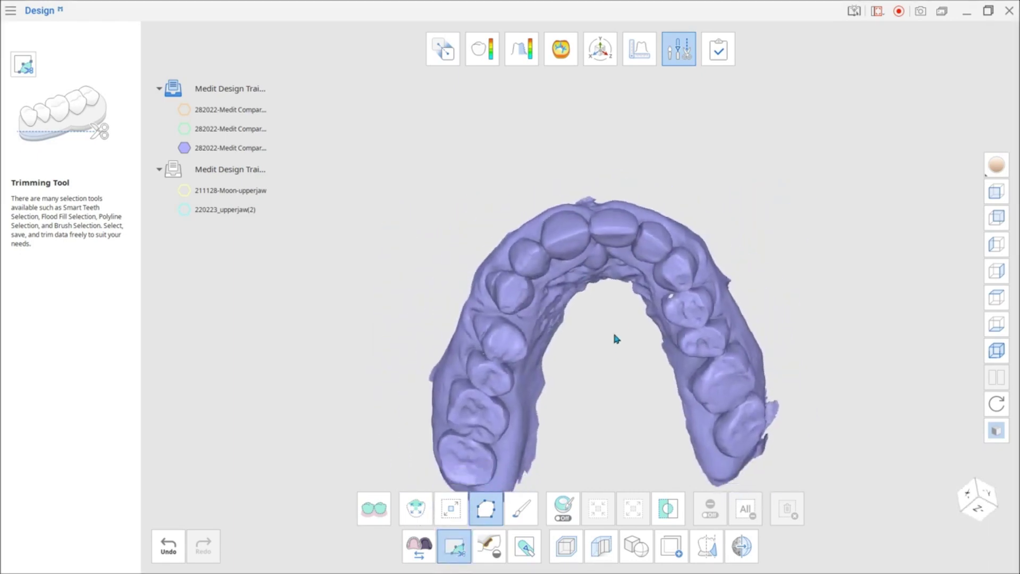
pyautogui.moveTo(613, 335); pyautogui.dragTo(588, 289, button='right')
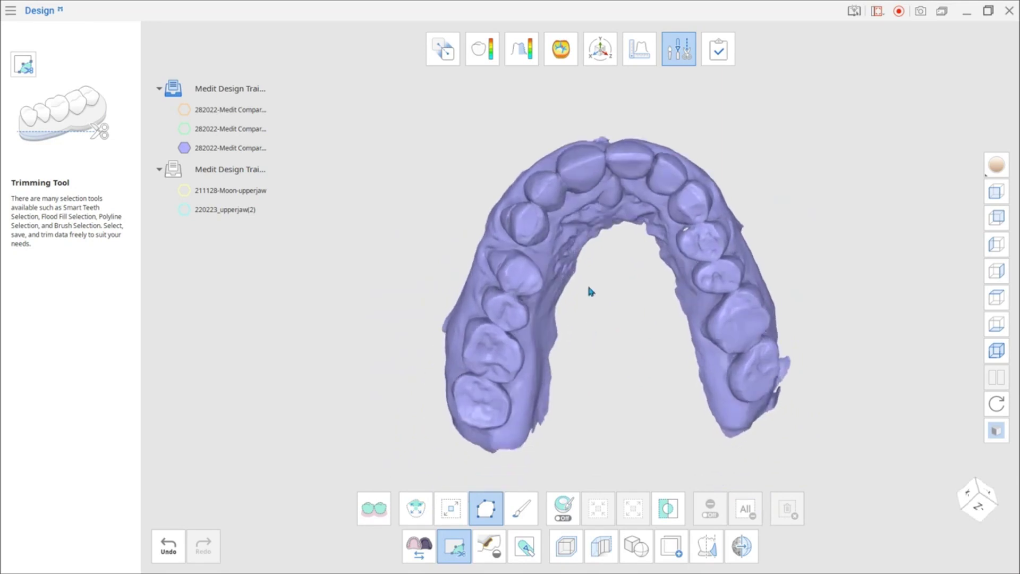
pyautogui.click(374, 509)
pyautogui.moveTo(632, 340); pyautogui.dragTo(659, 327, button='right')
pyautogui.moveTo(659, 328); pyautogui.dragTo(630, 330, button='right')
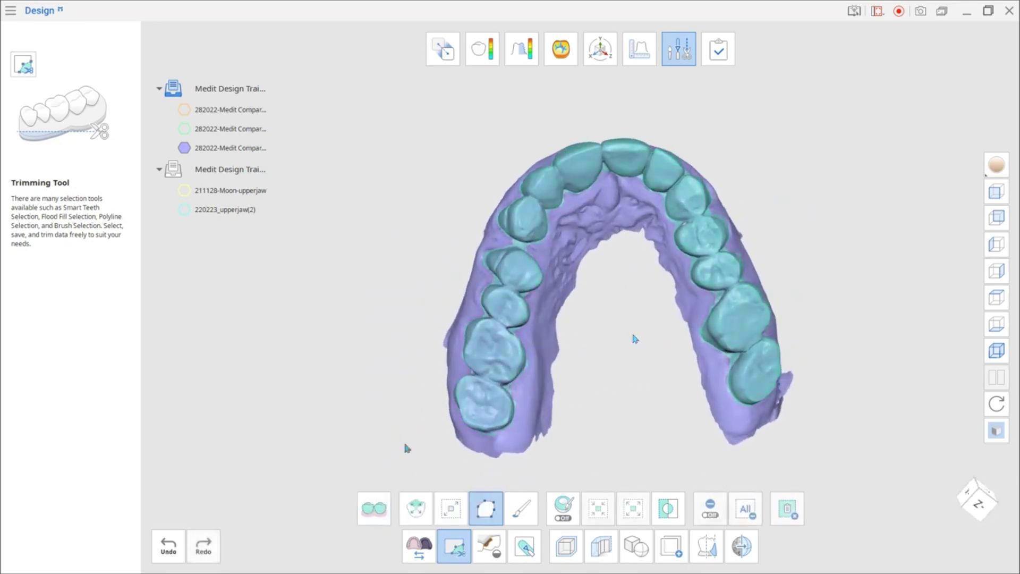
# Replace the all-teeth selection with a smart selection of the single canine on the arch's left side.
pyautogui.click(415, 509)
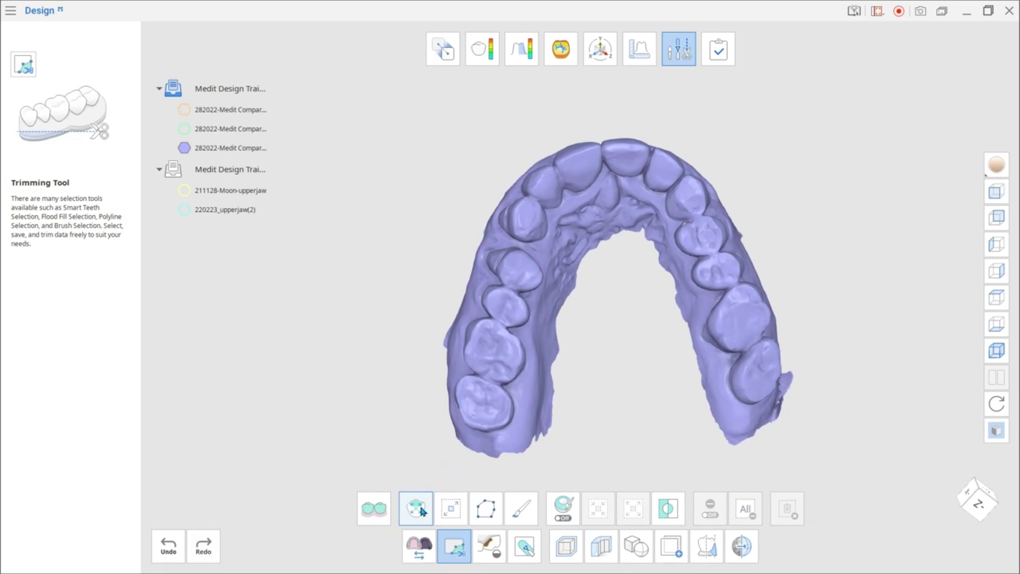
pyautogui.scroll(3, 524, 294)
pyautogui.click(542, 191)
pyautogui.moveTo(542, 190); pyautogui.dragTo(615, 282, button='right')
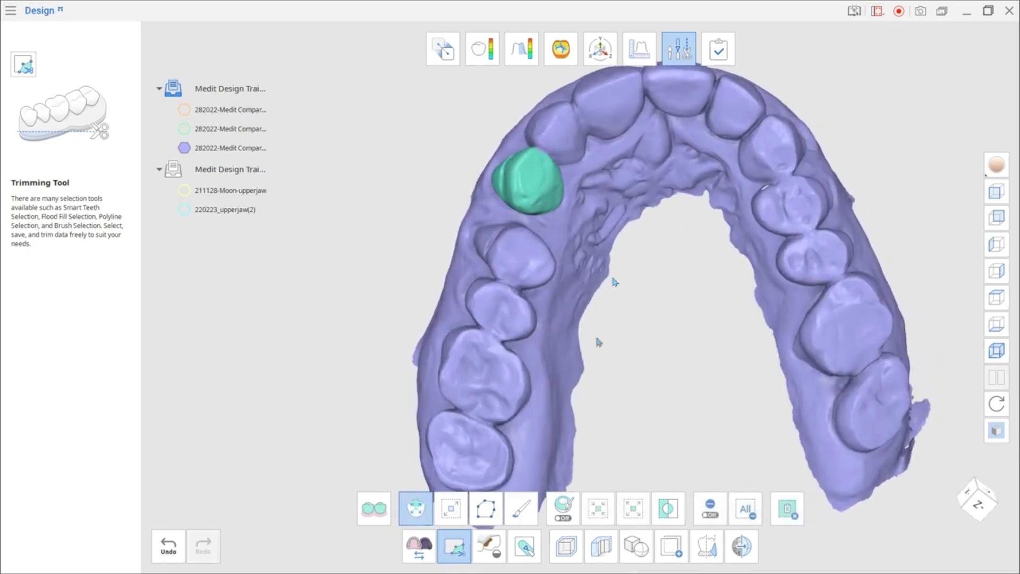
# Flood-fill select the two molars on the arch's left side and the adjacent inner gum area.
pyautogui.click(450, 509)
pyautogui.moveTo(471, 453); pyautogui.dragTo(487, 332)
pyautogui.moveTo(574, 400); pyautogui.dragTo(564, 396, button='right')
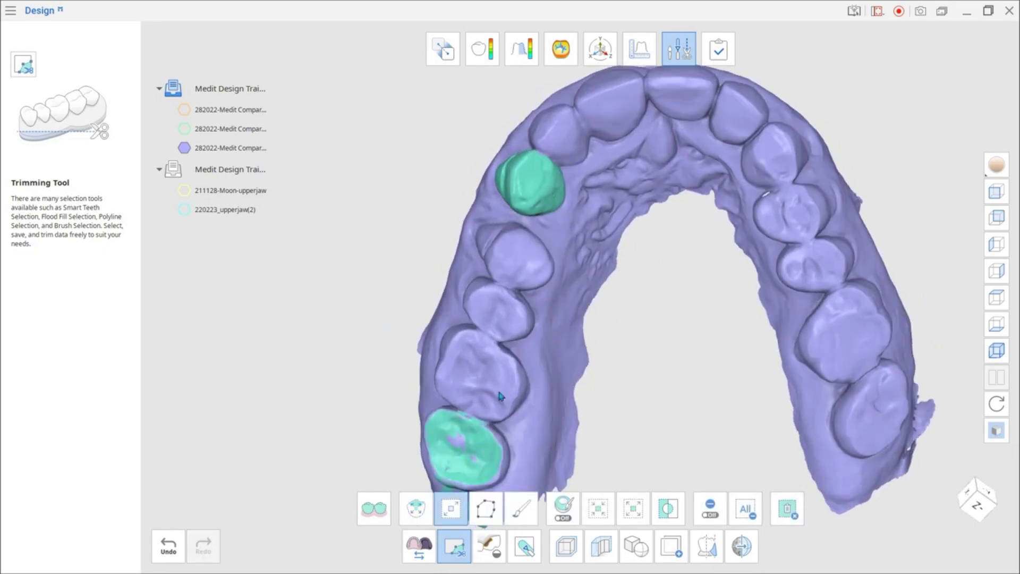
pyautogui.moveTo(475, 376); pyautogui.dragTo(544, 335)
pyautogui.moveTo(545, 338); pyautogui.dragTo(559, 387, button='right')
pyautogui.click(559, 387)
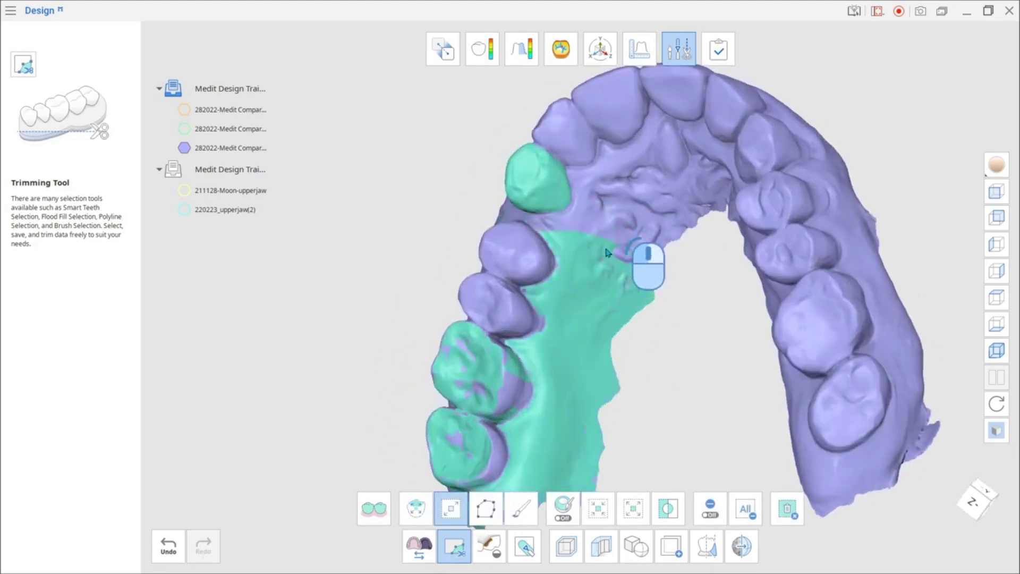
pyautogui.moveTo(591, 281)
pyautogui.mouseDown()
pyautogui.moveTo(611, 260)
pyautogui.moveTo(564, 331)
pyautogui.mouseUp()
# Shrink the selected area covering all the teeth, and expand it again.
pyautogui.moveTo(738, 395)
pyautogui.mouseDown(button='right')
pyautogui.moveTo(767, 396)
pyautogui.moveTo(737, 412)
pyautogui.mouseUp(button='right')
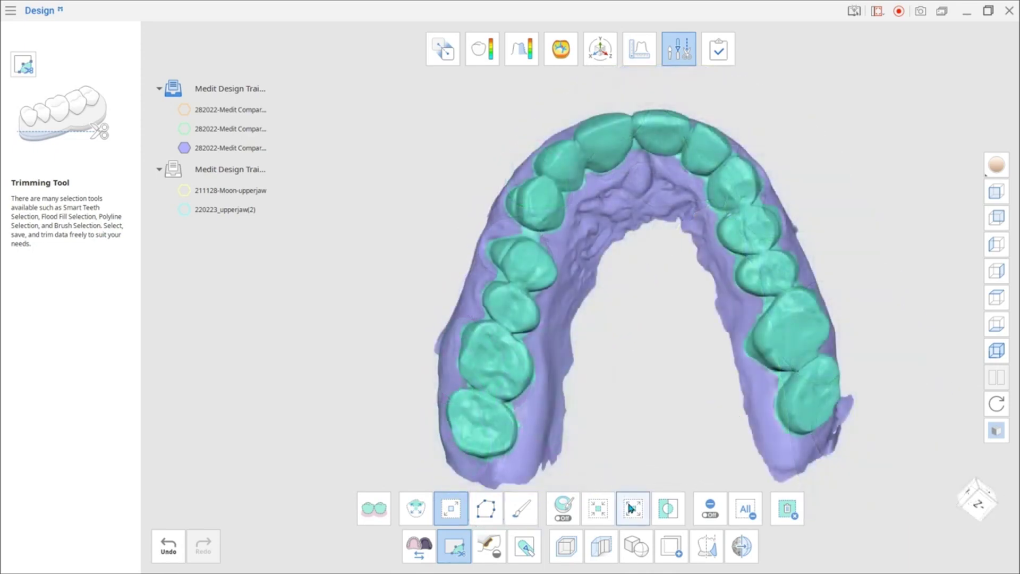
pyautogui.click(601, 508)
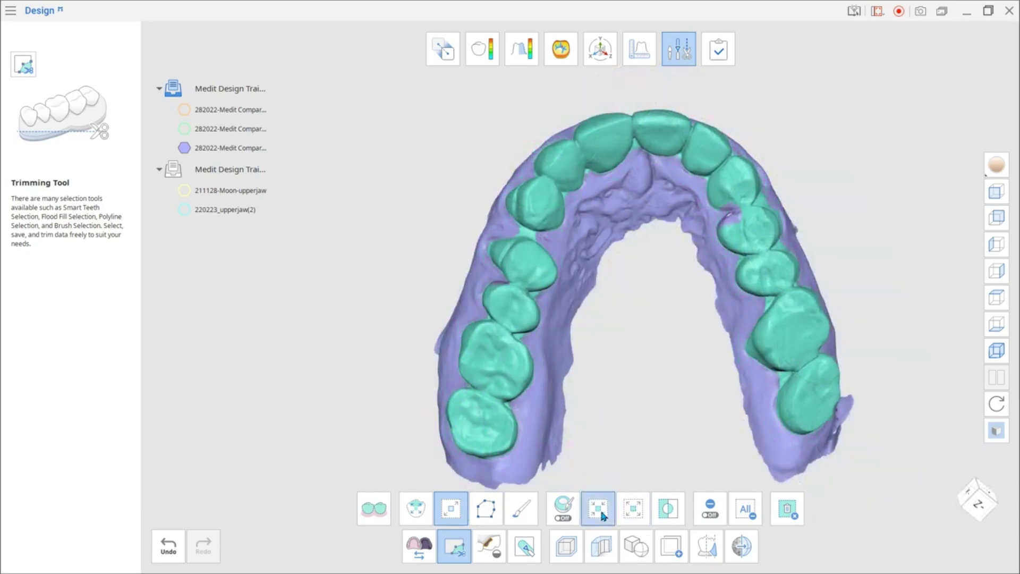
pyautogui.click(625, 508)
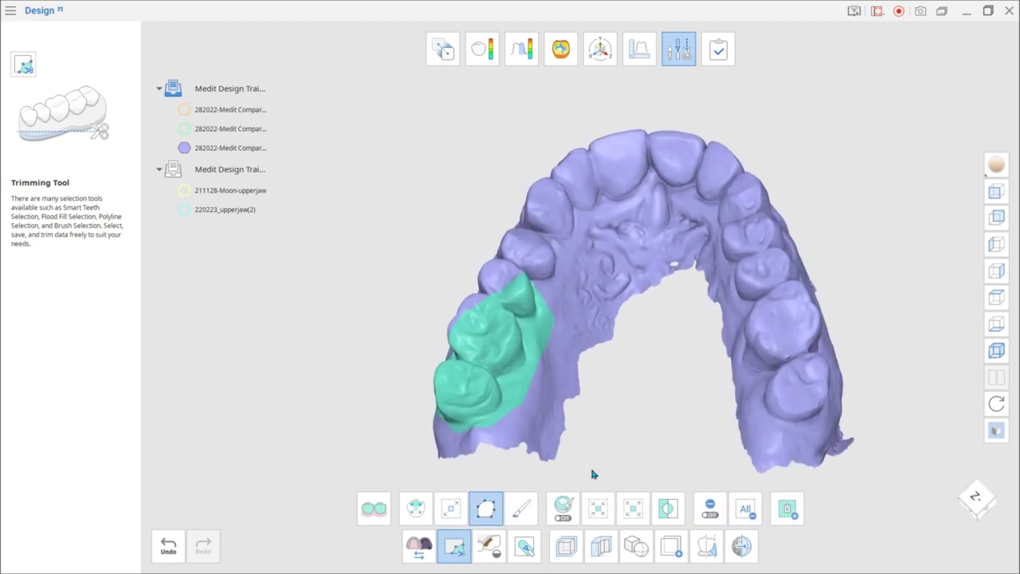
# Brush-select more teeth and the front palate with the largest brush, and turn on automatic filling of enclosed areas.
pyautogui.click(520, 509)
pyautogui.moveTo(599, 374); pyautogui.dragTo(550, 257, button='right')
pyautogui.moveTo(548, 253)
pyautogui.mouseDown()
pyautogui.moveTo(541, 175)
pyautogui.moveTo(585, 205)
pyautogui.moveTo(576, 210)
pyautogui.mouseUp()
pyautogui.click(526, 472)
pyautogui.moveTo(642, 136)
pyautogui.mouseDown()
pyautogui.moveTo(670, 141)
pyautogui.moveTo(745, 255)
pyautogui.moveTo(789, 420)
pyautogui.mouseUp()
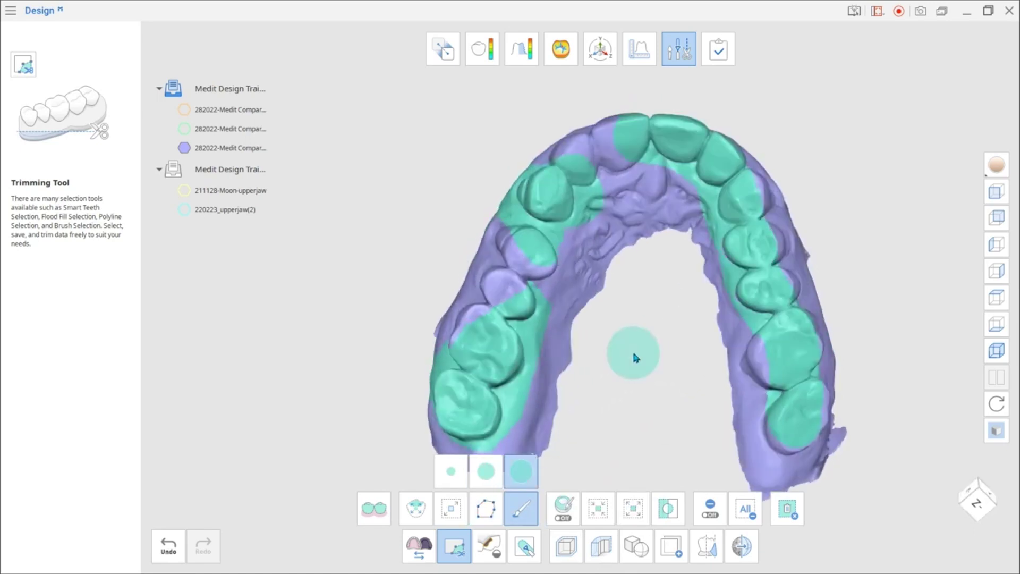
pyautogui.moveTo(668, 189)
pyautogui.mouseDown()
pyautogui.moveTo(659, 223)
pyautogui.moveTo(604, 171)
pyautogui.moveTo(614, 170)
pyautogui.mouseUp()
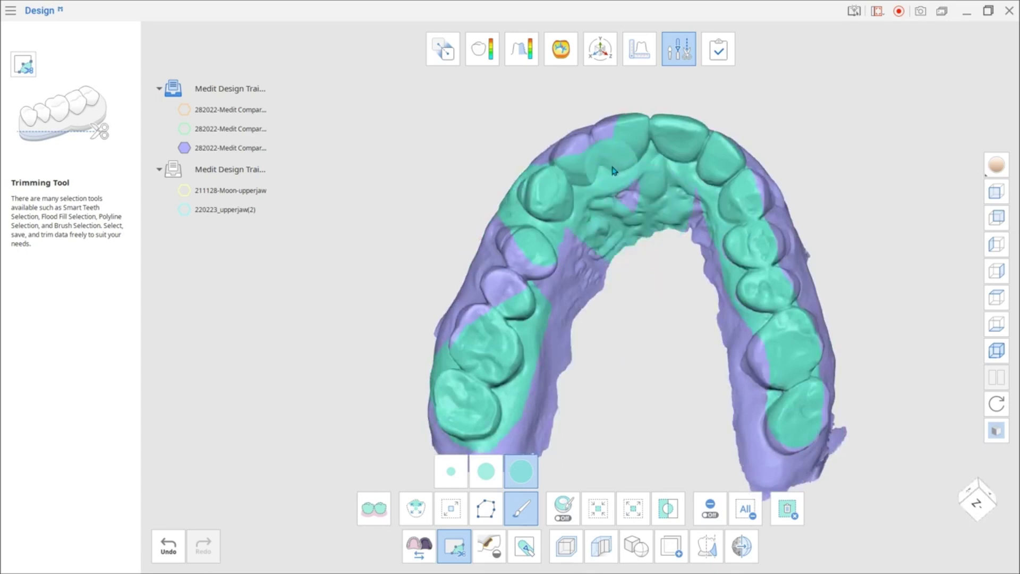
pyautogui.click(562, 513)
pyautogui.click(564, 514)
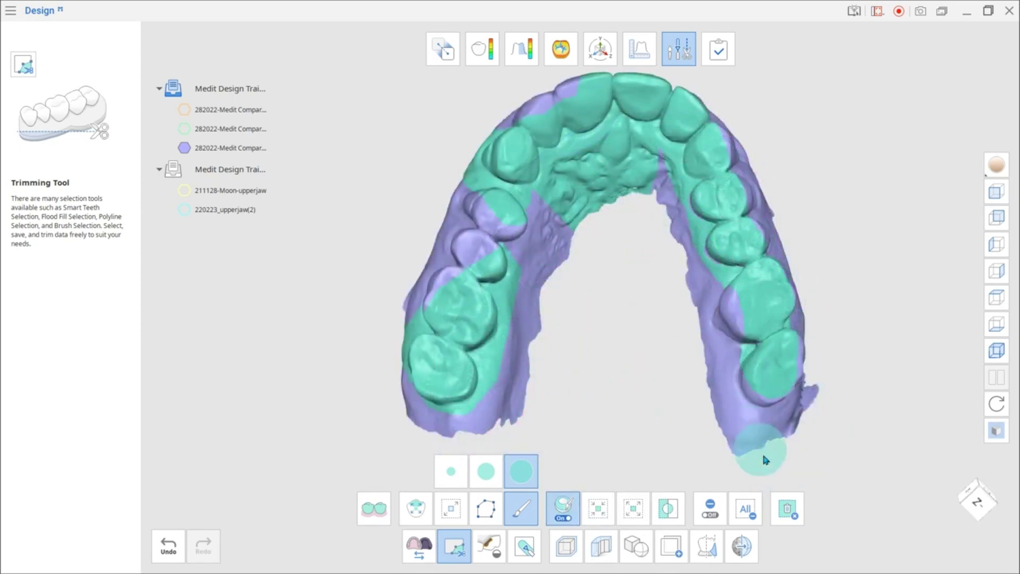
# Try deleting the selected area of the upper jaw, and undo the deletion.
pyautogui.click(785, 512)
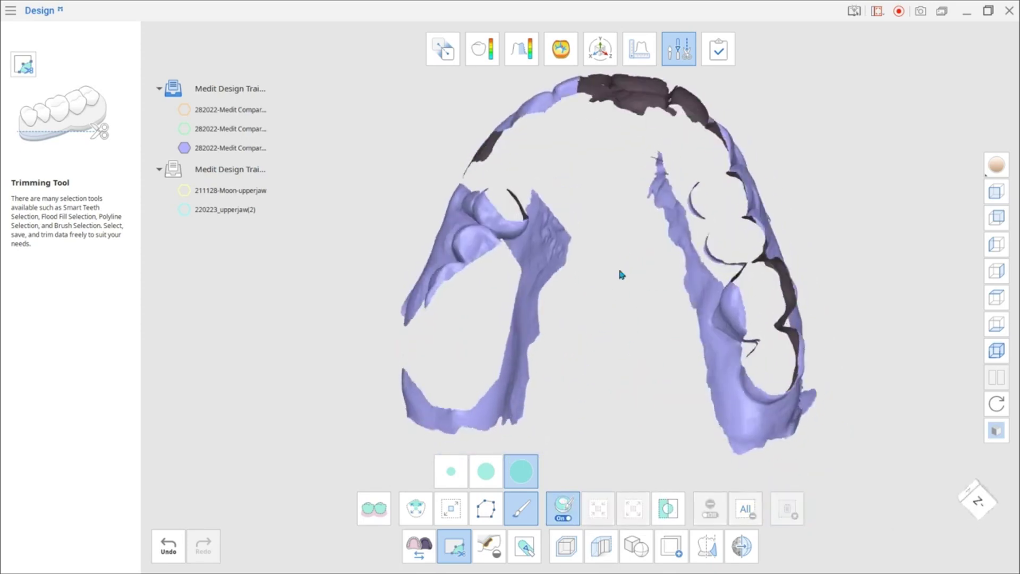
pyautogui.click(168, 553)
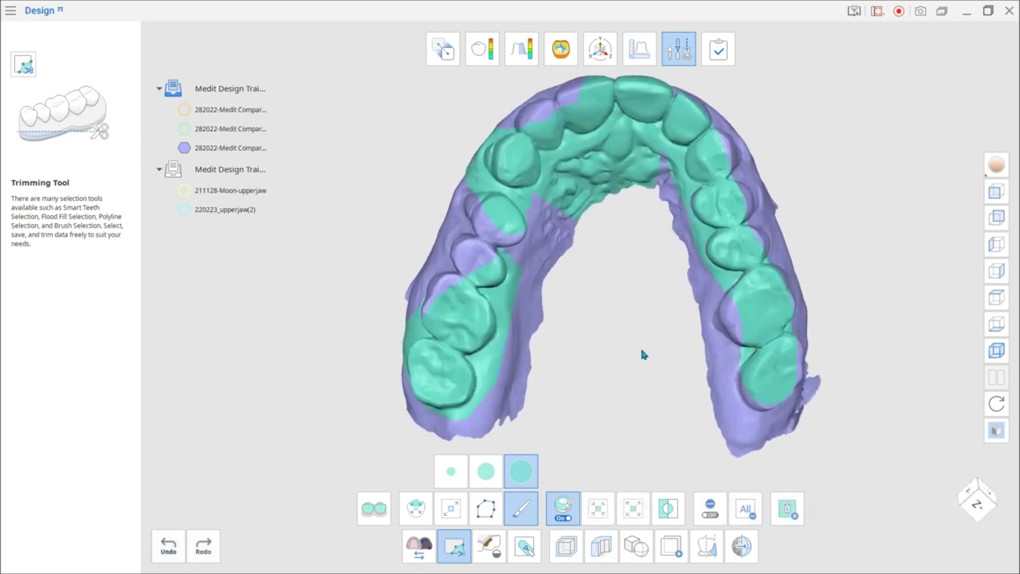
# Invert the selection on the upper jaw, clear it, and close the Trimming Tool.
pyautogui.click(668, 508)
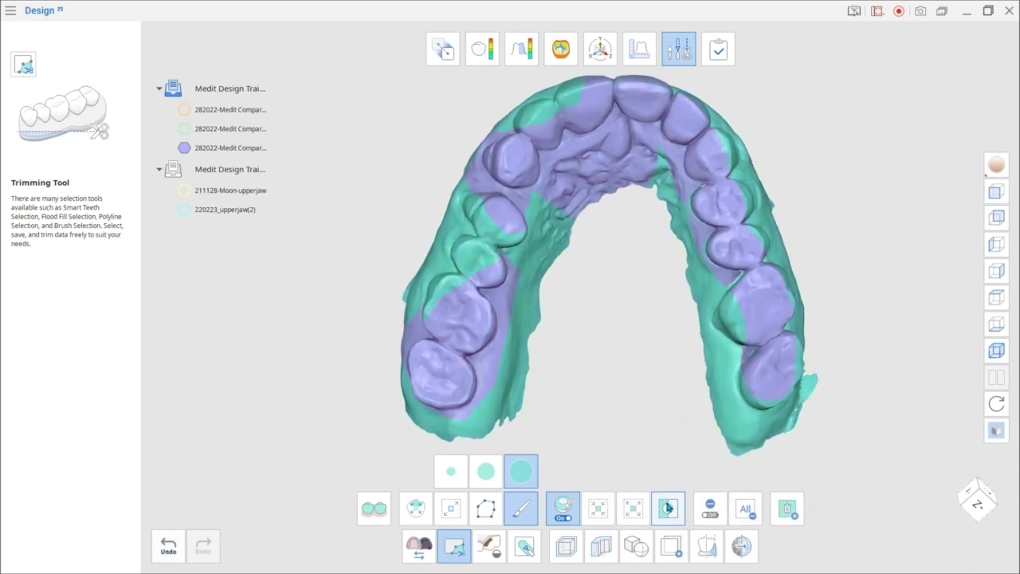
pyautogui.click(787, 509)
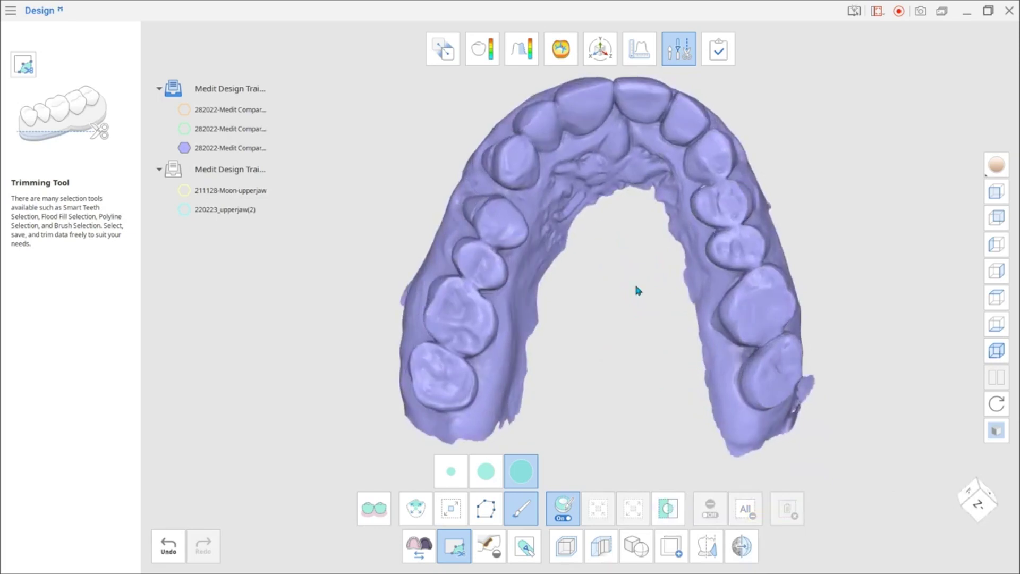
pyautogui.moveTo(635, 289)
pyautogui.mouseDown(button='right')
pyautogui.moveTo(743, 246)
pyautogui.moveTo(765, 224)
pyautogui.mouseUp(button='right')
pyautogui.scroll(5, 742, 246)
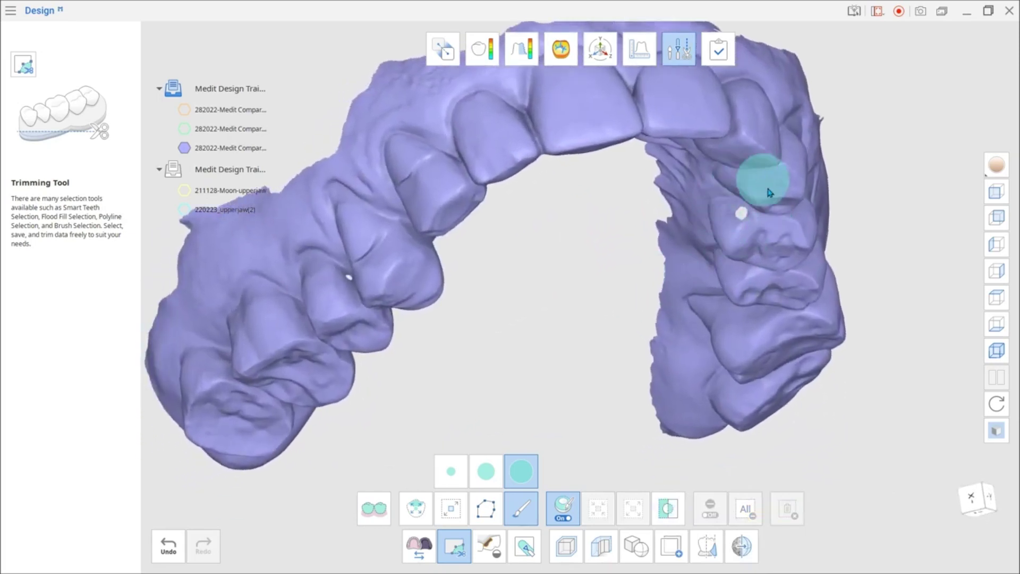
pyautogui.click(454, 546)
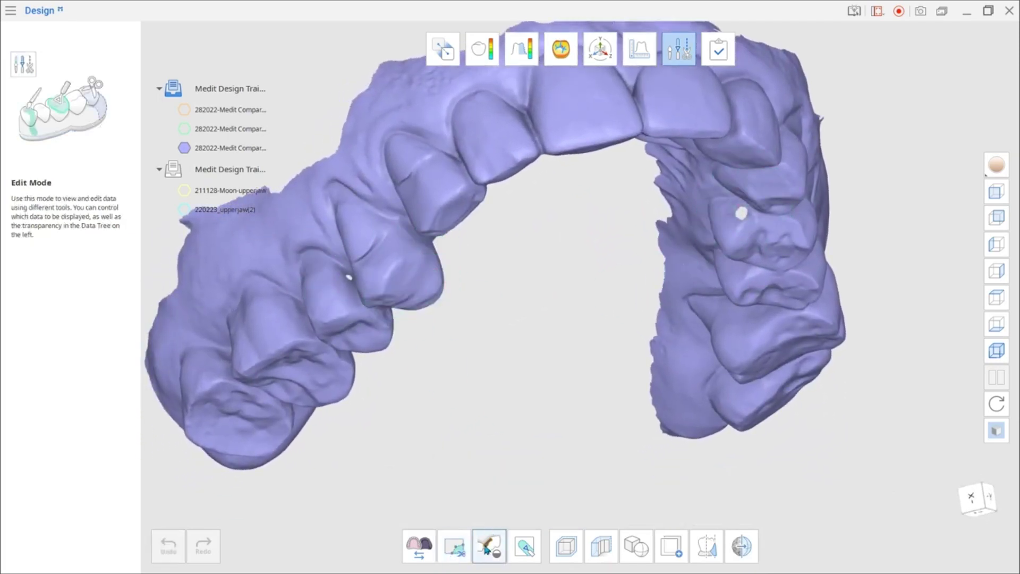
# Fill the small holes in the upper jaw with a maximum hole perimeter of 13 mm, using neighboring colors.
pyautogui.click(489, 546)
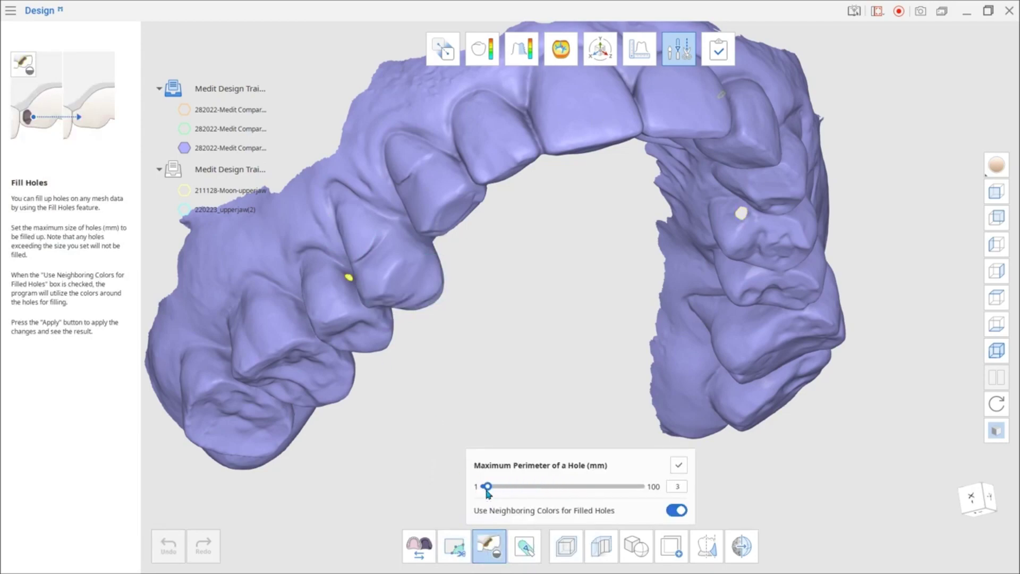
pyautogui.moveTo(740, 170); pyautogui.dragTo(756, 257, button='right')
pyautogui.scroll(2, 756, 256)
pyautogui.moveTo(756, 256); pyautogui.dragTo(661, 337, button='middle')
pyautogui.moveTo(660, 336); pyautogui.dragTo(688, 335, button='right')
pyautogui.scroll(1, 688, 335)
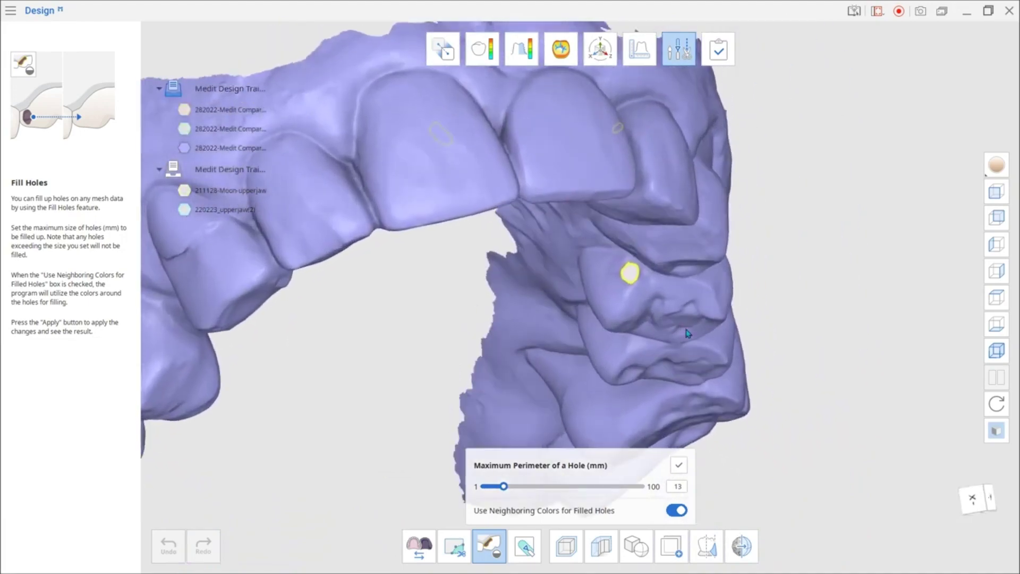
pyautogui.click(678, 467)
# Start Sculpting on the upper jaw, slightly reduce the brush size, and build up a bump on a central incisor with the Add brush.
pyautogui.moveTo(638, 367); pyautogui.dragTo(447, 324, button='right')
pyautogui.scroll(-2, 447, 324)
pyautogui.moveTo(446, 325); pyautogui.dragTo(553, 299, button='middle')
pyautogui.click(524, 546)
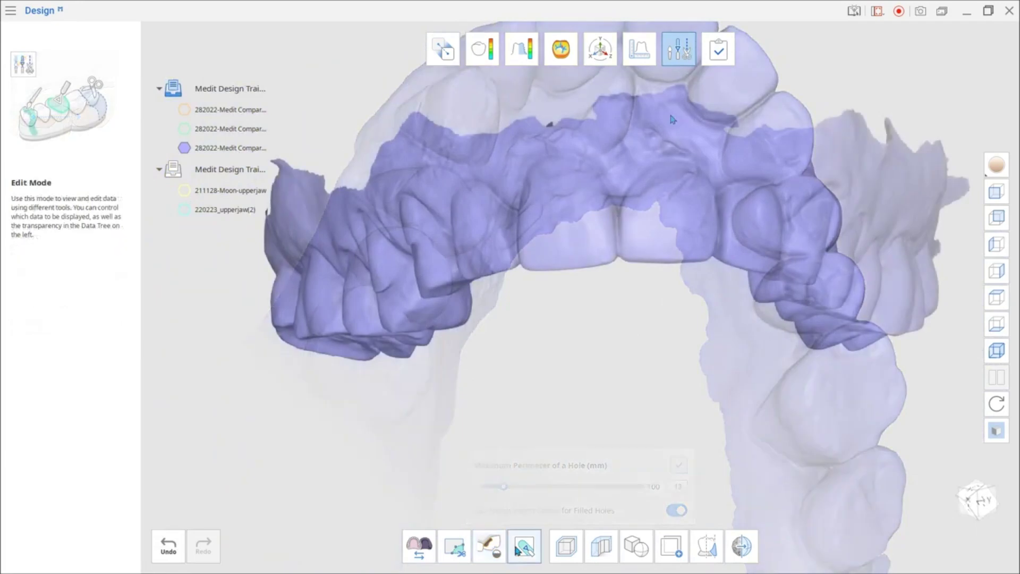
pyautogui.moveTo(953, 450); pyautogui.dragTo(762, 322)
pyautogui.moveTo(638, 361); pyautogui.dragTo(601, 218, button='right')
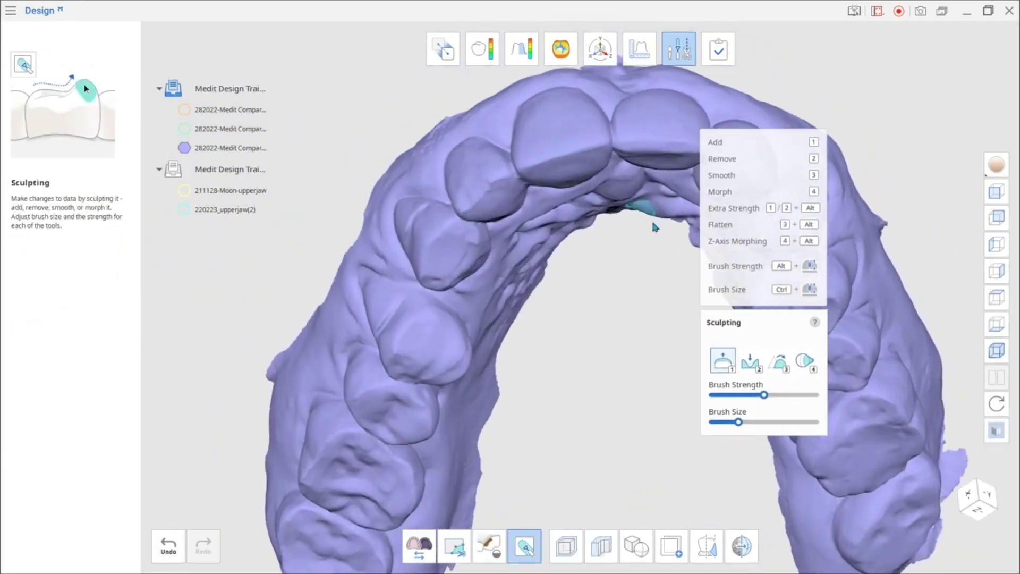
pyautogui.moveTo(742, 423)
pyautogui.mouseDown()
pyautogui.moveTo(786, 423)
pyautogui.moveTo(736, 423)
pyautogui.mouseUp()
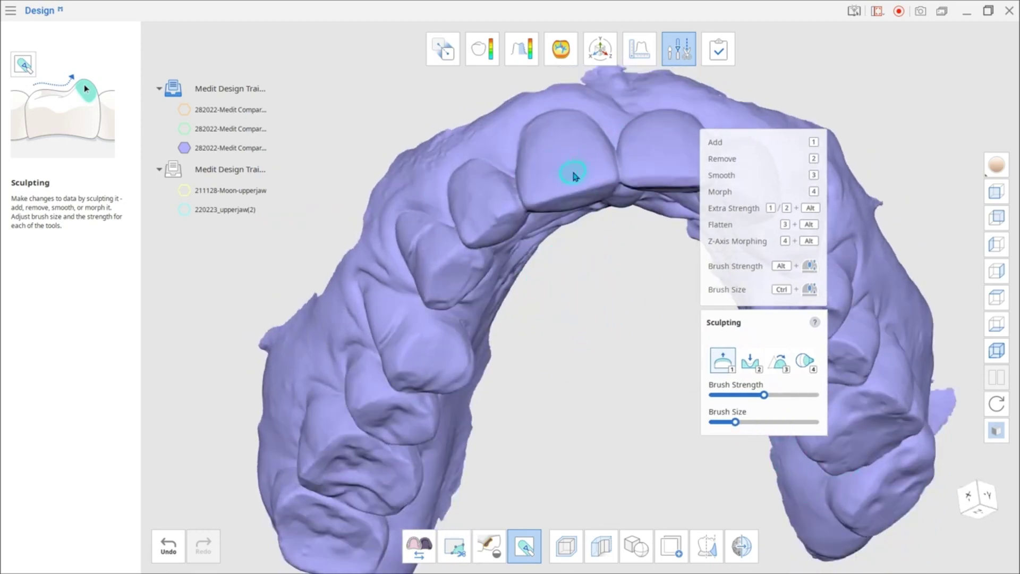
pyautogui.moveTo(611, 308)
pyautogui.mouseDown(button='right')
pyautogui.moveTo(584, 200)
pyautogui.moveTo(625, 321)
pyautogui.moveTo(578, 211)
pyautogui.mouseUp(button='right')
# Carve down the bump on the incisor with the Remove brush and even out its surface with the Smooth brush.
pyautogui.press('2')
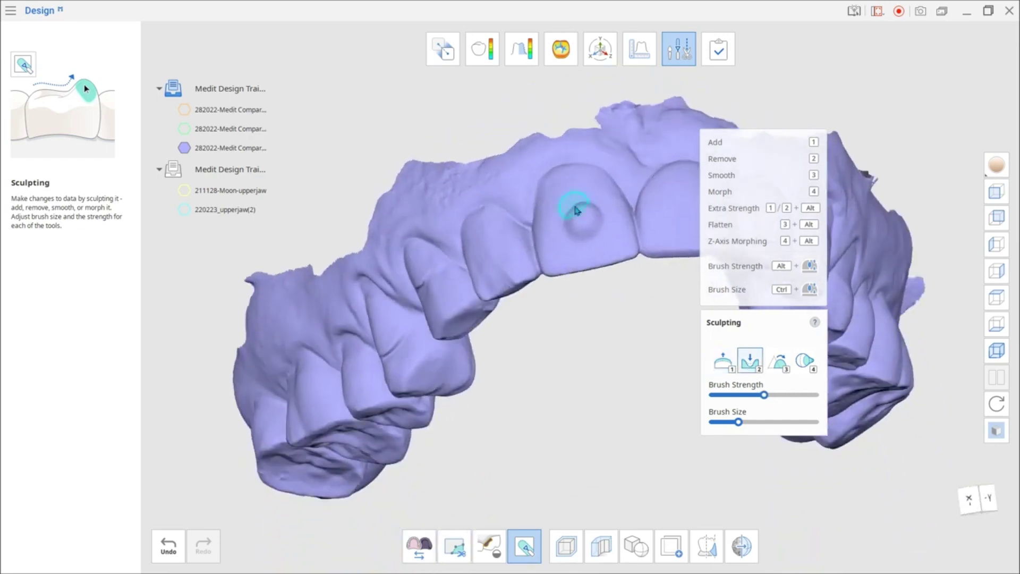
pyautogui.moveTo(593, 257)
pyautogui.mouseDown(button='right')
pyautogui.moveTo(627, 297)
pyautogui.moveTo(702, 340)
pyautogui.mouseUp(button='right')
pyautogui.click(778, 362)
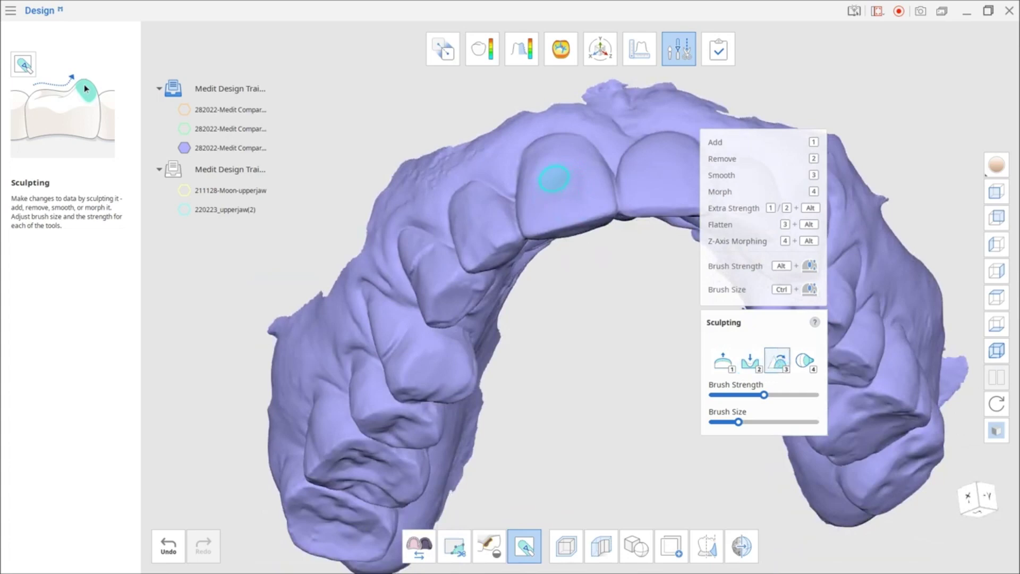
pyautogui.moveTo(628, 303)
pyautogui.mouseDown(button='right')
pyautogui.moveTo(600, 148)
pyautogui.moveTo(567, 224)
pyautogui.mouseUp(button='right')
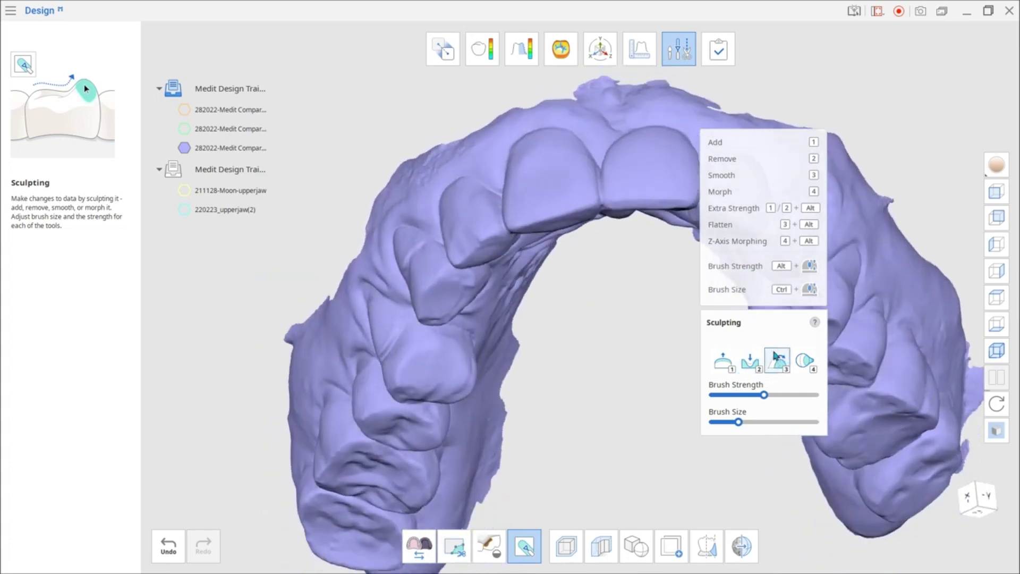
# Pull the front surface of the incisor up toward the gum with the Morph brush and inspect the deformation.
pyautogui.press('4')
pyautogui.moveTo(543, 166); pyautogui.dragTo(519, 139)
pyautogui.moveTo(600, 255)
pyautogui.mouseDown(button='right')
pyautogui.moveTo(635, 176)
pyautogui.moveTo(607, 268)
pyautogui.mouseUp(button='right')
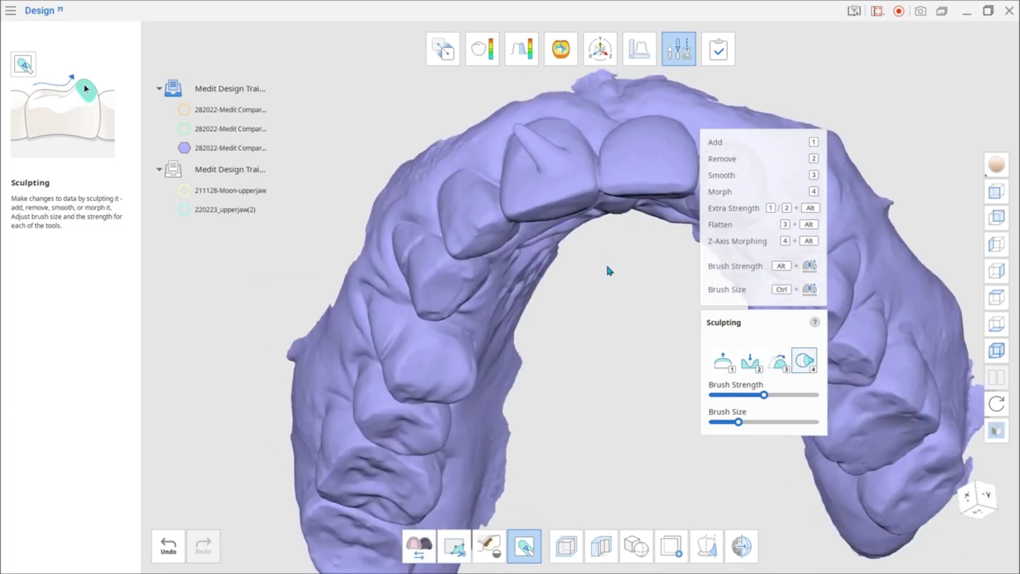
pyautogui.moveTo(638, 152); pyautogui.dragTo(636, 258, button='right')
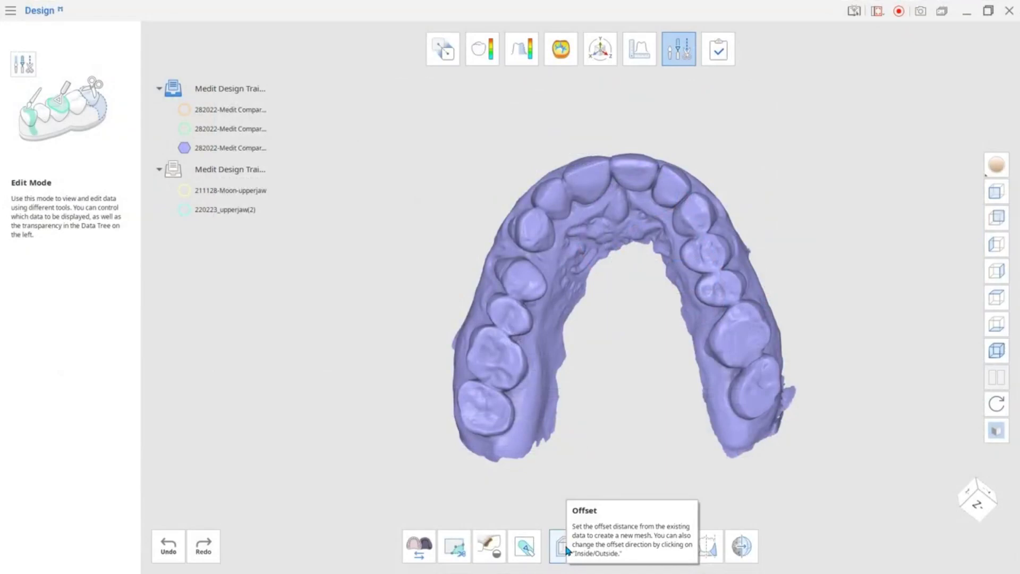
# Create a slight outward offset of the 282022-Medit Compare-upperjaw scan.
pyautogui.click(567, 548)
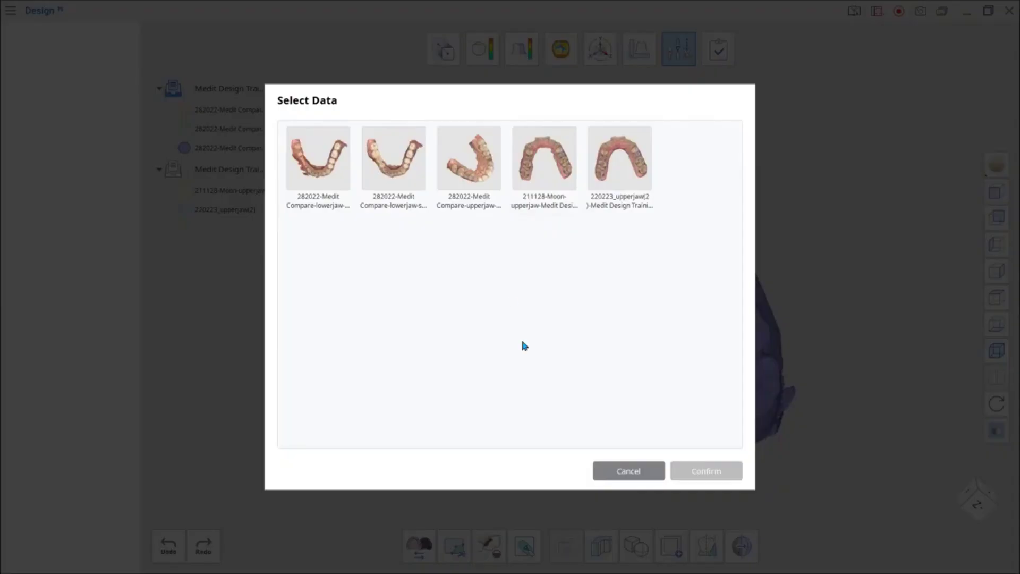
pyautogui.click(481, 176)
pyautogui.click(700, 471)
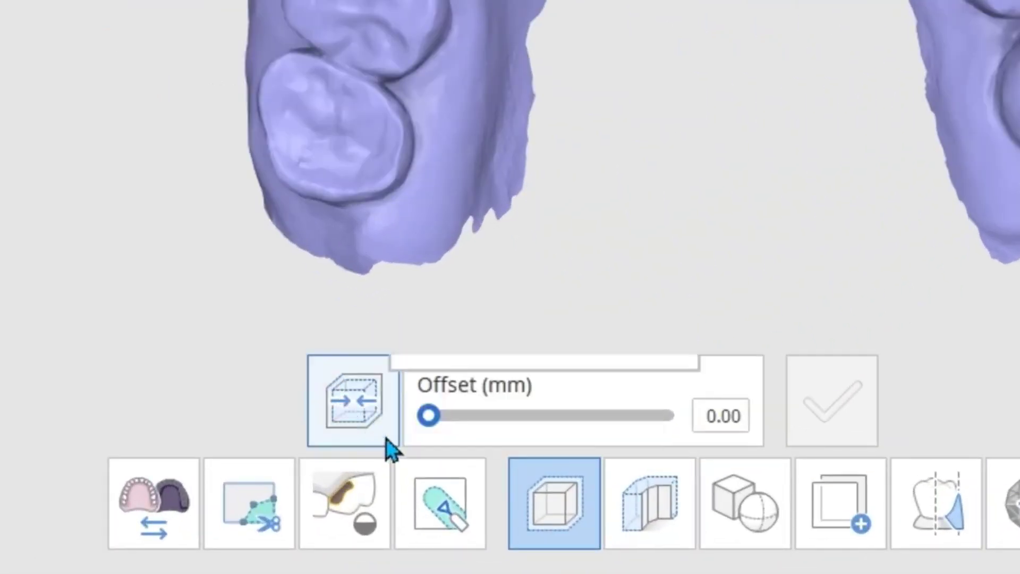
pyautogui.click(374, 424)
pyautogui.click(374, 425)
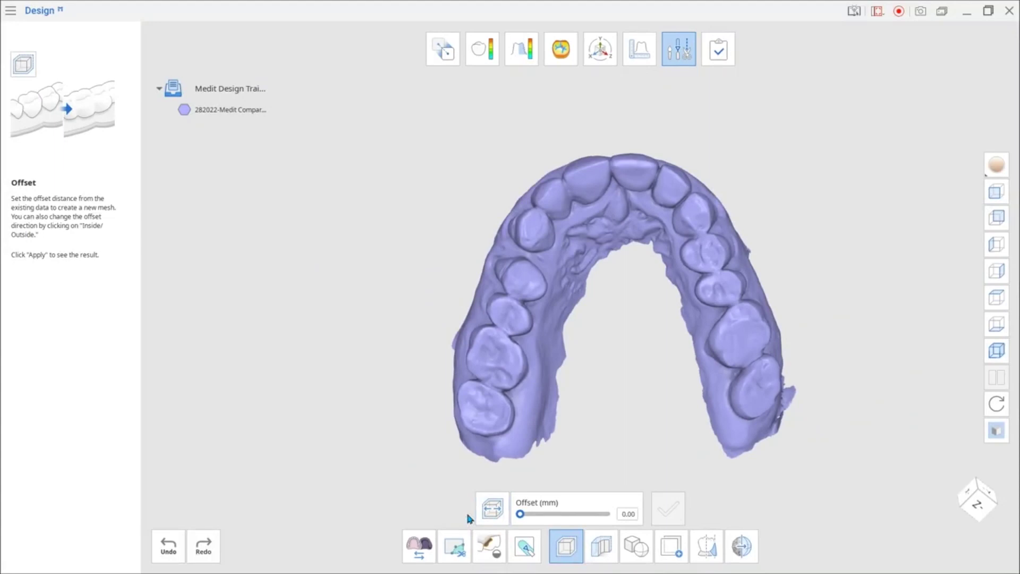
pyautogui.moveTo(520, 514); pyautogui.dragTo(532, 514)
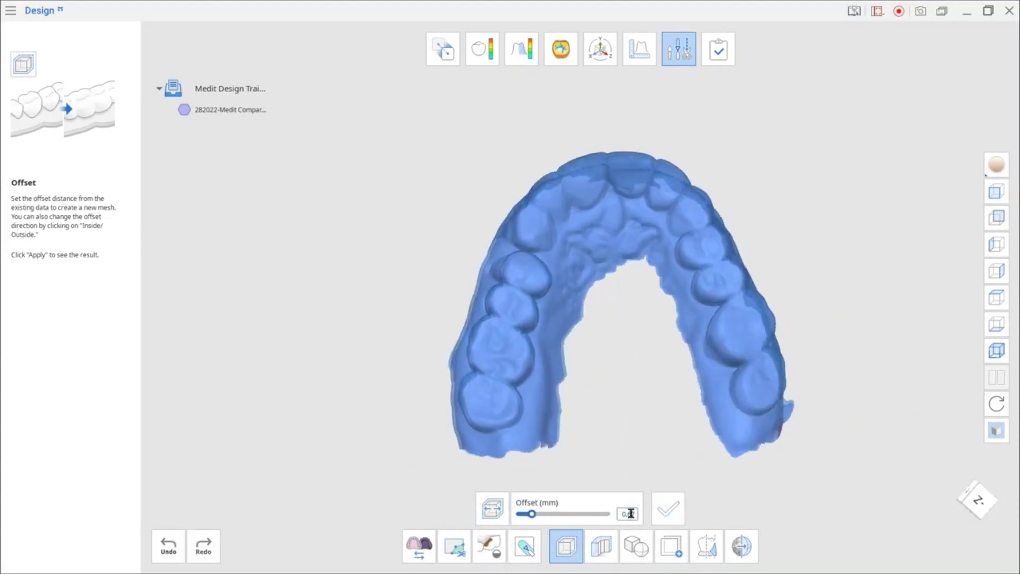
pyautogui.click(667, 508)
pyautogui.moveTo(645, 425); pyautogui.dragTo(607, 258, button='right')
pyautogui.scroll(3, 607, 258)
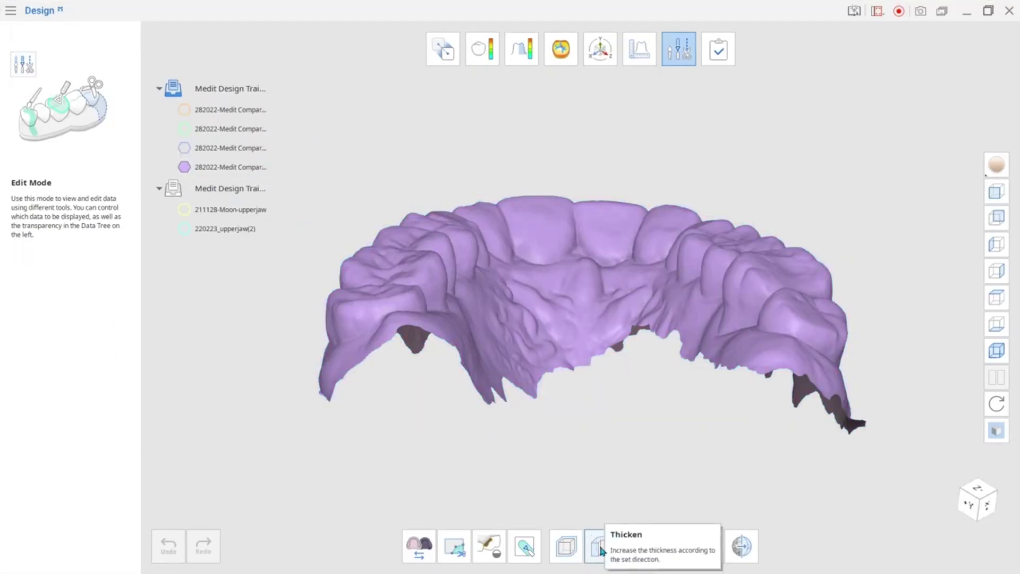
# Thicken the offset upper jaw mesh outward by 2.50 mm.
pyautogui.click(602, 551)
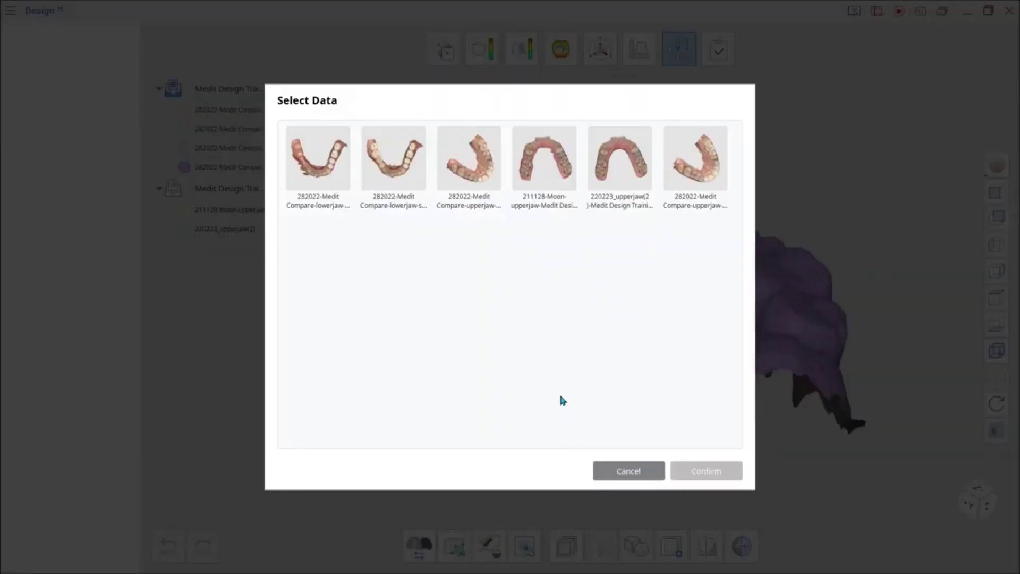
pyautogui.click(698, 170)
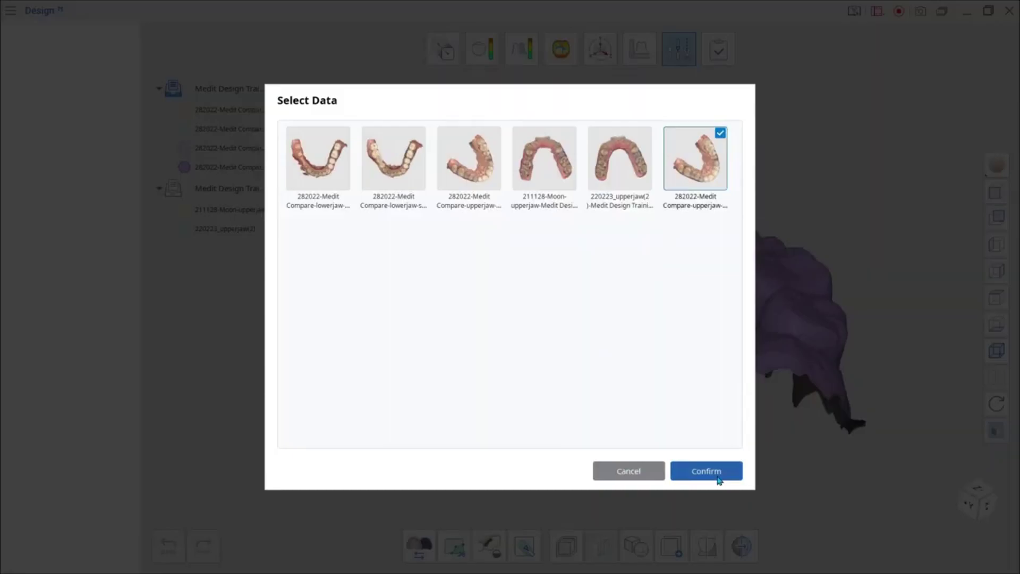
pyautogui.click(714, 471)
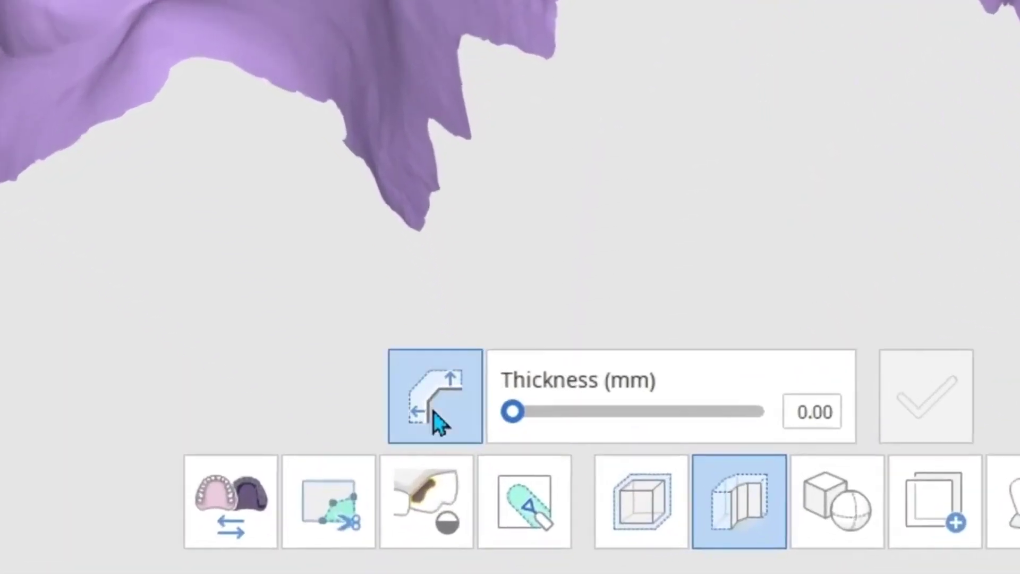
pyautogui.click(452, 412)
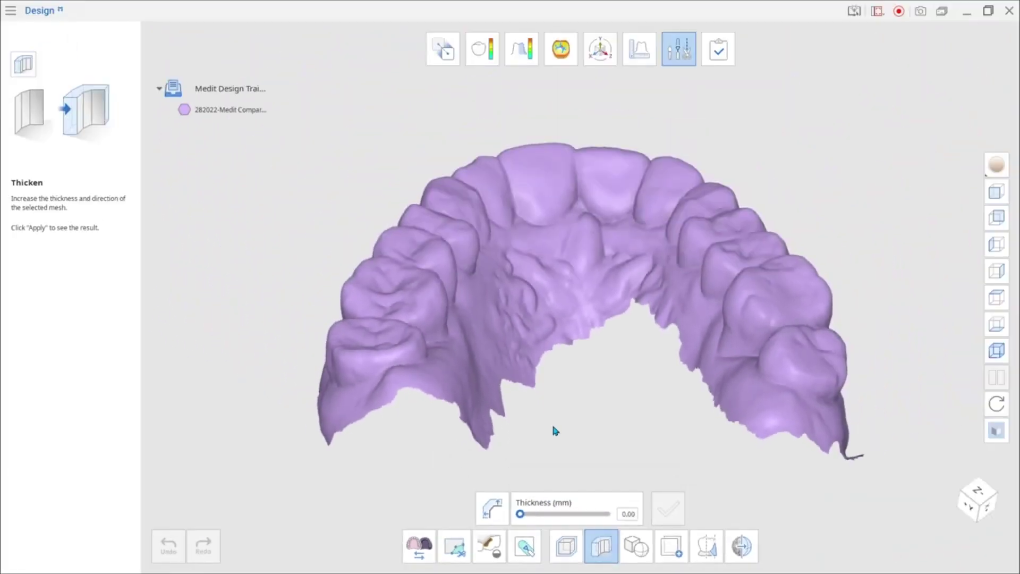
pyautogui.moveTo(797, 412); pyautogui.dragTo(812, 412)
pyautogui.write('2.50')
pyautogui.press('Return')
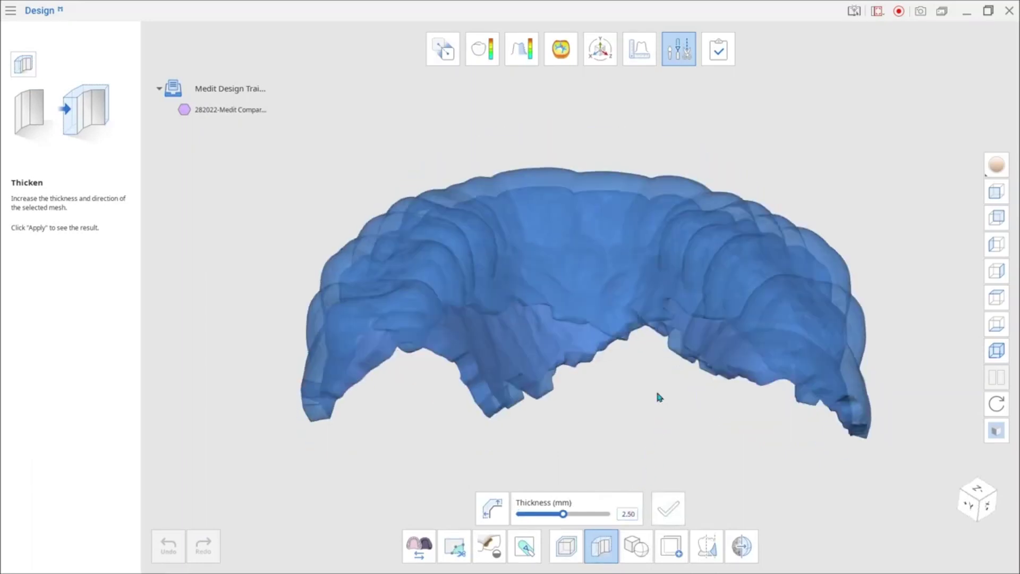
pyautogui.click(664, 508)
pyautogui.scroll(-2, 675, 400)
pyautogui.moveTo(685, 404)
pyautogui.mouseDown(button='right')
pyautogui.moveTo(696, 451)
pyautogui.moveTo(686, 368)
pyautogui.moveTo(694, 395)
pyautogui.mouseUp(button='right')
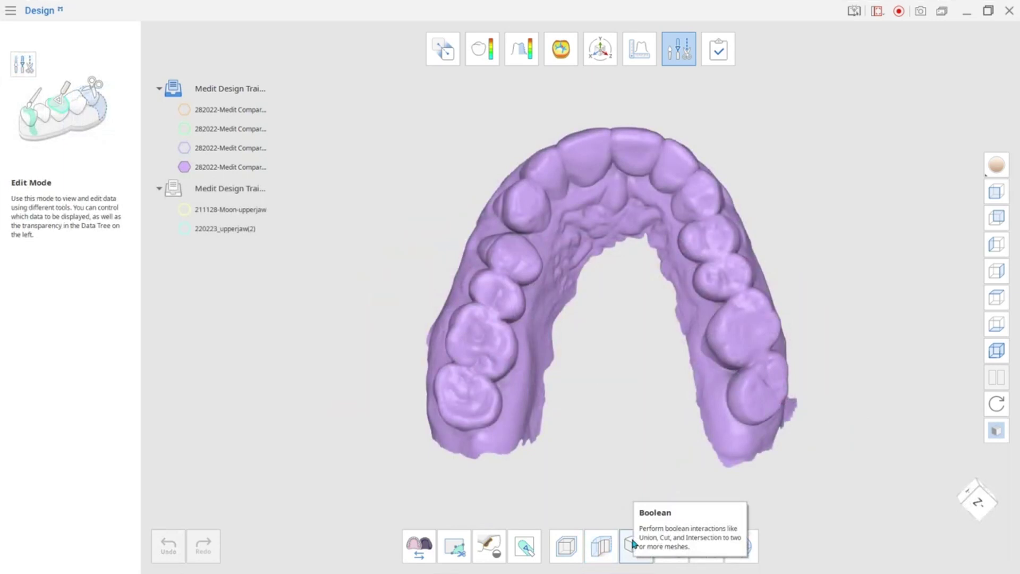
# Combine the thickened upper jaw mesh and TrayHandle1_Medit into one mesh with a Boolean Union.
pyautogui.click(633, 543)
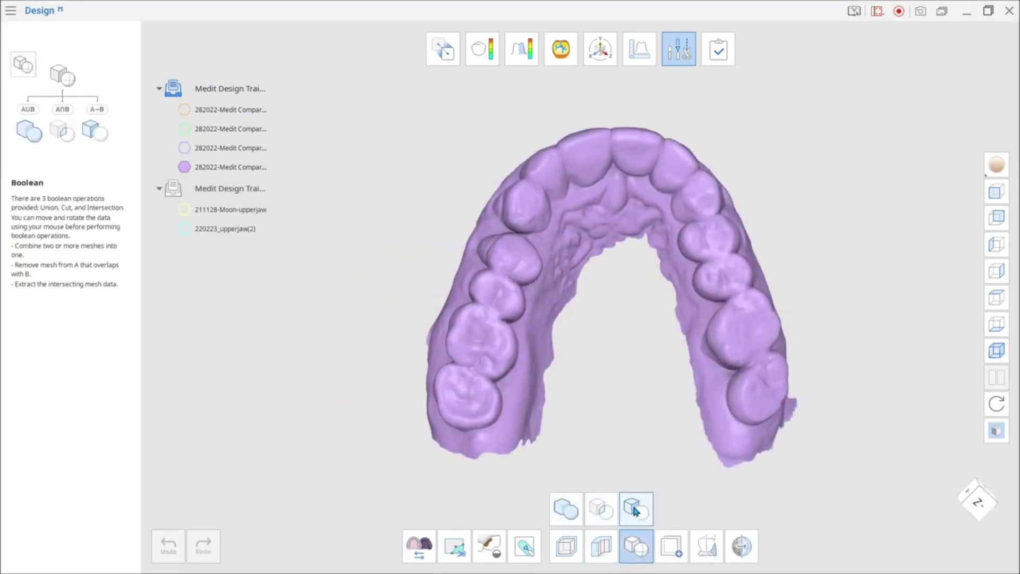
pyautogui.click(634, 511)
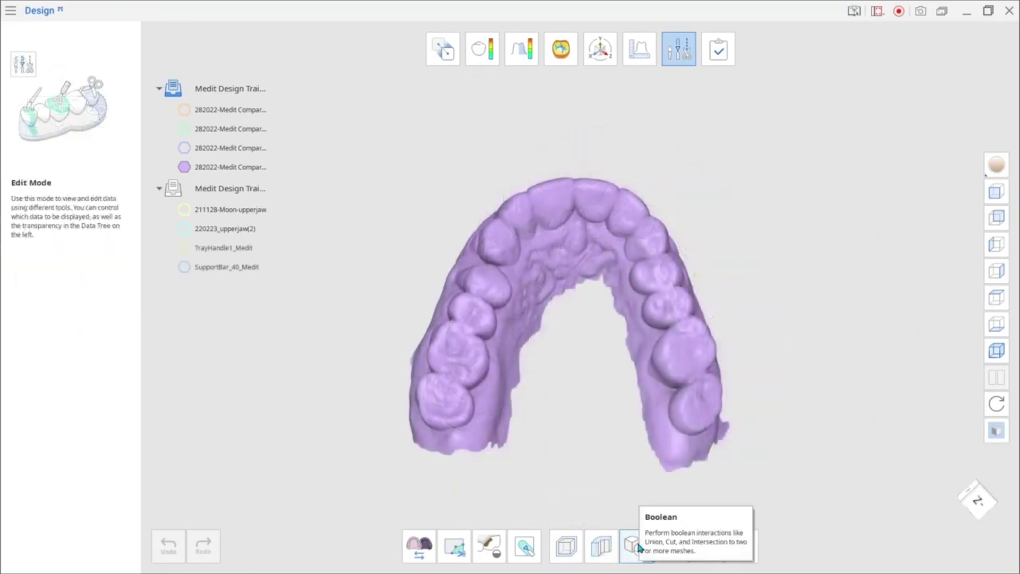
pyautogui.click(566, 508)
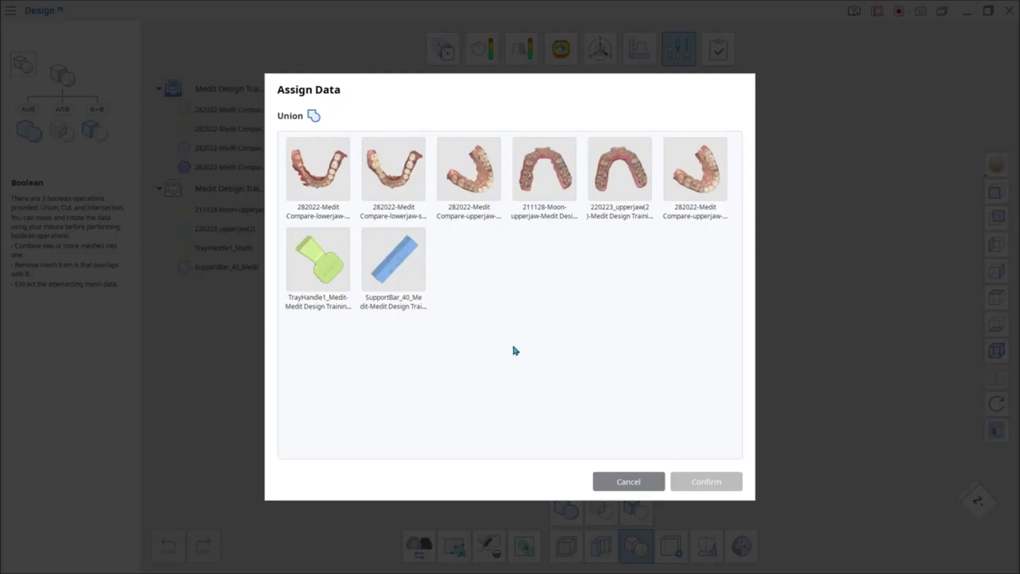
pyautogui.click(686, 178)
pyautogui.click(331, 281)
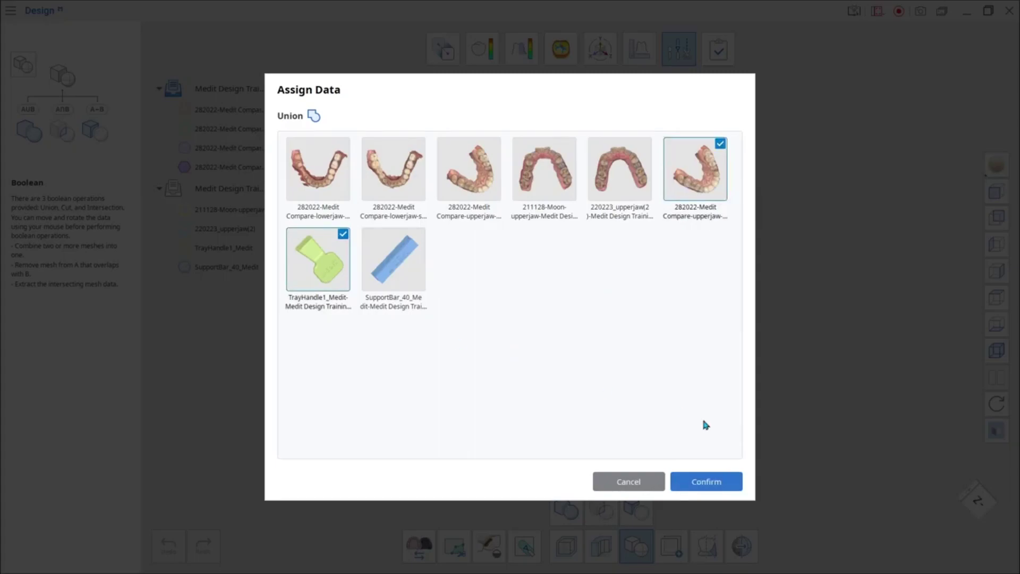
pyautogui.click(706, 481)
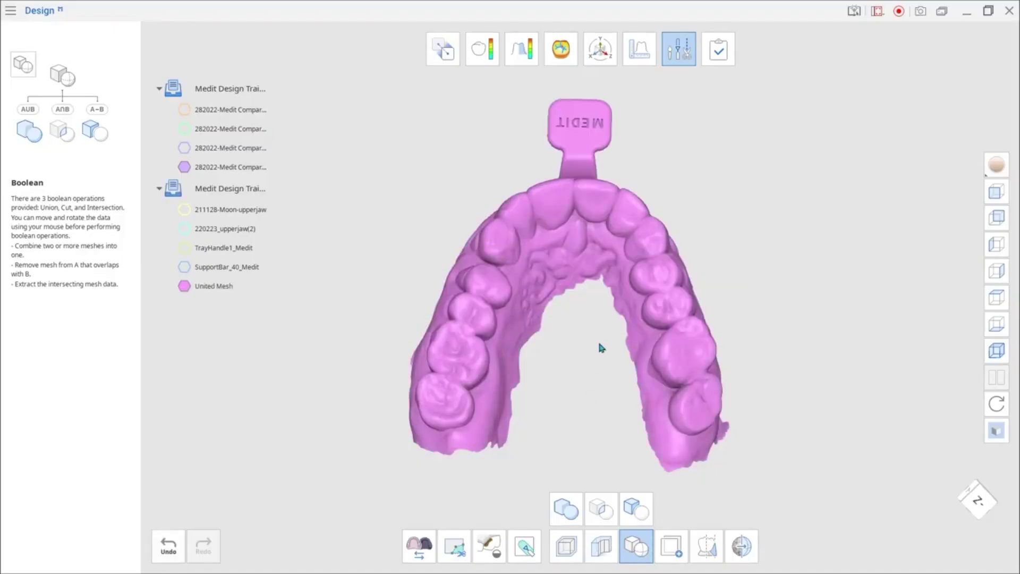
# Move the united tray and the 282022-Medit Compare-upperjaw-offset mesh apart, and hide the offset mesh.
pyautogui.moveTo(601, 348); pyautogui.dragTo(670, 247, button='right')
pyautogui.moveTo(574, 272); pyautogui.dragTo(696, 230, button='right')
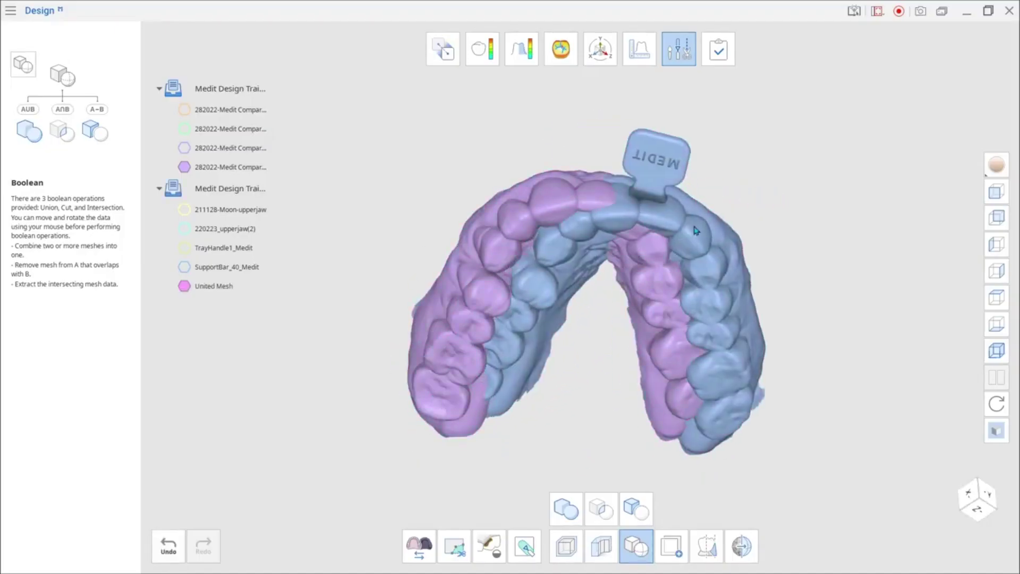
pyautogui.moveTo(696, 231); pyautogui.dragTo(831, 207)
pyautogui.moveTo(500, 254); pyautogui.dragTo(361, 193)
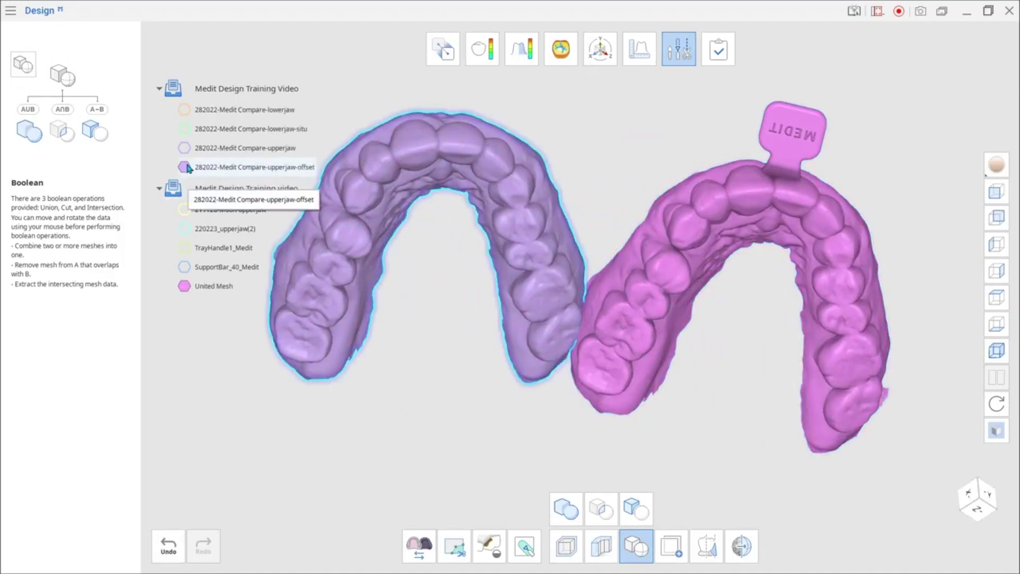
pyautogui.click(184, 167)
pyautogui.moveTo(391, 223); pyautogui.dragTo(744, 224, button='right')
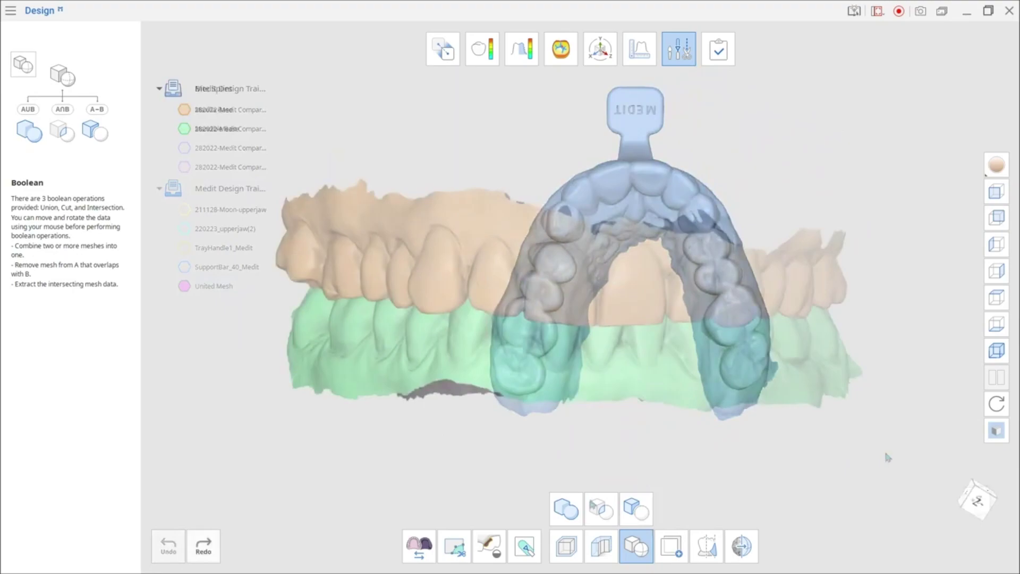
# Run a Boolean Intersection with Maxilla Base as data A and Mandible Base as data B.
pyautogui.click(603, 511)
pyautogui.click(296, 159)
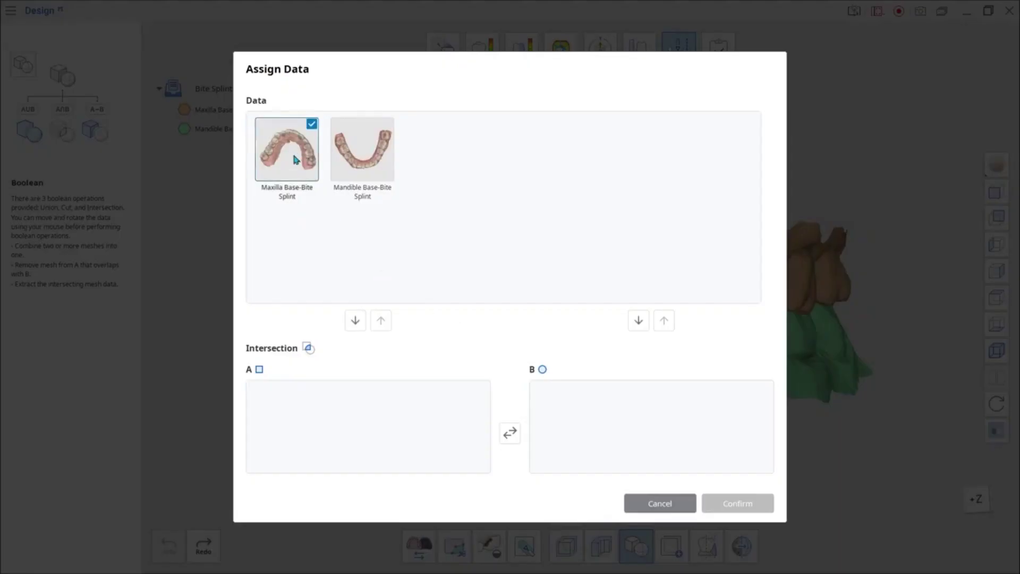
pyautogui.click(355, 321)
pyautogui.click(357, 175)
pyautogui.click(638, 321)
pyautogui.click(734, 503)
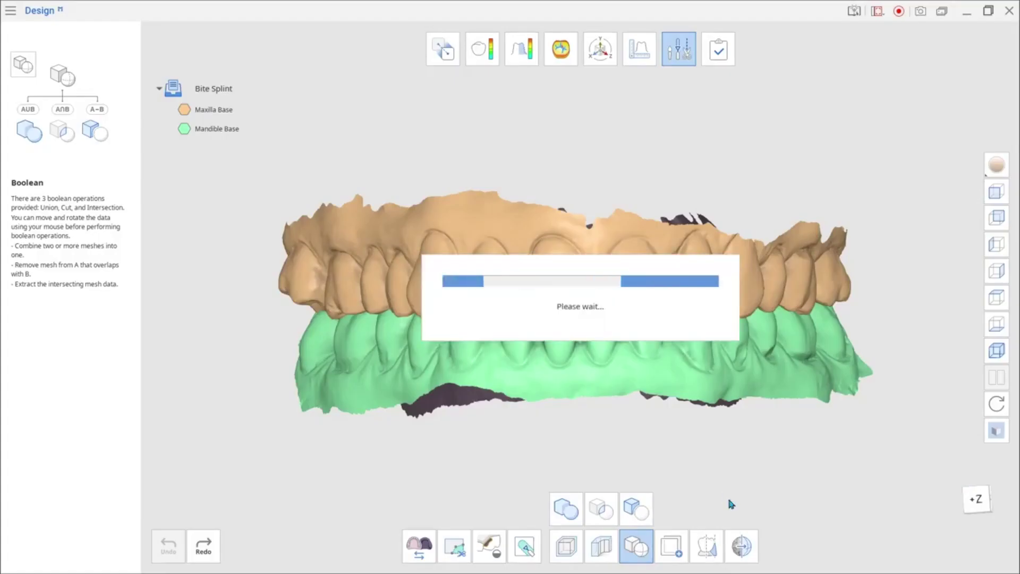
# Hide Maxilla Base and Mandible Base to inspect the intersected mesh, and undo the intersection.
pyautogui.click(184, 152)
pyautogui.click(184, 171)
pyautogui.moveTo(473, 346); pyautogui.dragTo(486, 493, button='right')
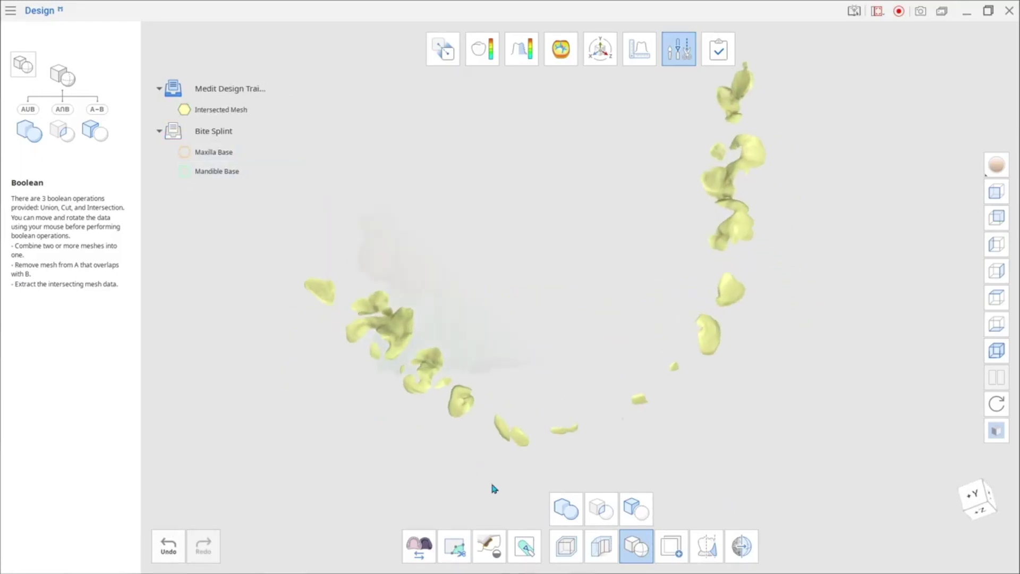
pyautogui.hotkey('ctrl', 'z')
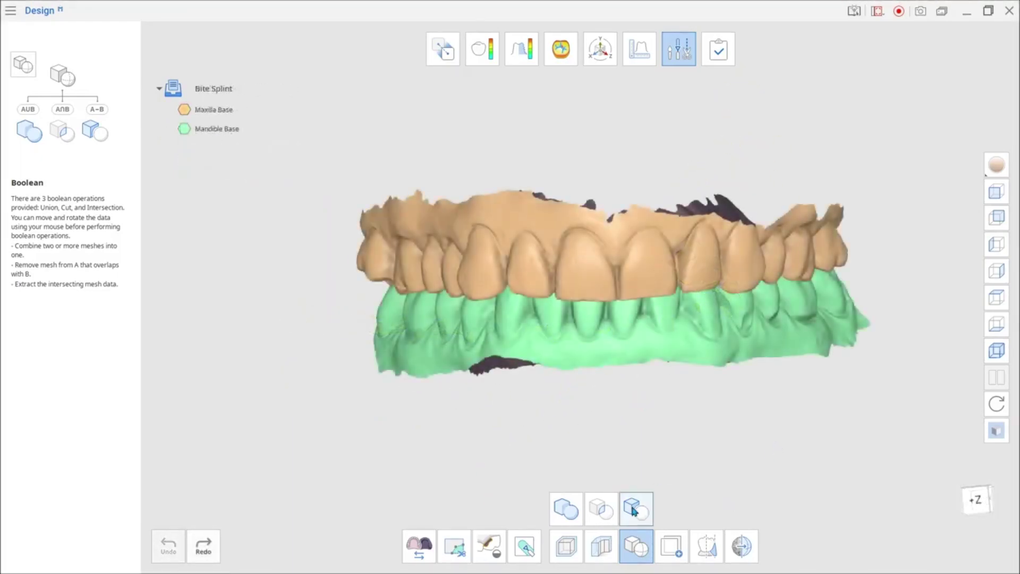
# Run a Boolean Cut with Maxilla Base as data A and Mandible Base as data B.
pyautogui.click(632, 511)
pyautogui.click(287, 148)
pyautogui.click(355, 320)
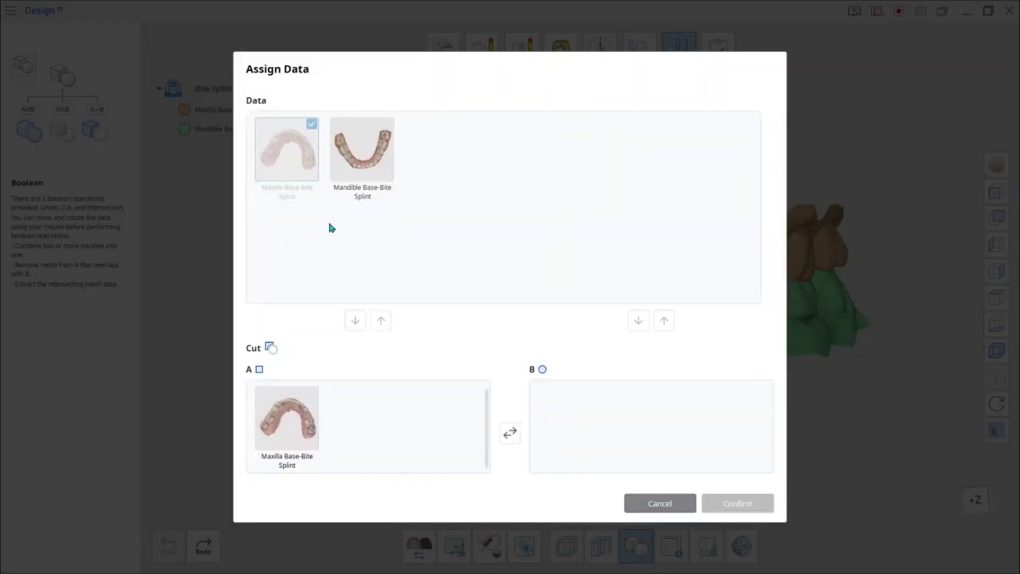
pyautogui.click(362, 149)
pyautogui.click(638, 321)
pyautogui.click(739, 503)
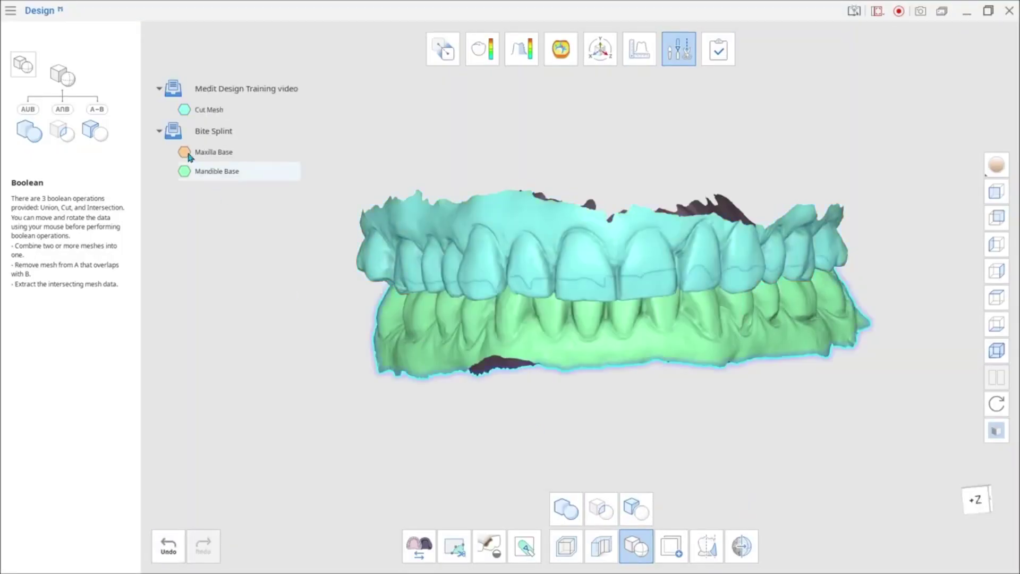
# Hide Maxilla Base and Mandible Base, and examine the cut mesh's biting surfaces and front teeth.
pyautogui.click(187, 155)
pyautogui.click(185, 172)
pyautogui.moveTo(456, 365); pyautogui.dragTo(643, 352, button='right')
pyautogui.scroll(4, 530, 344)
pyautogui.scroll(-1, 779, 382)
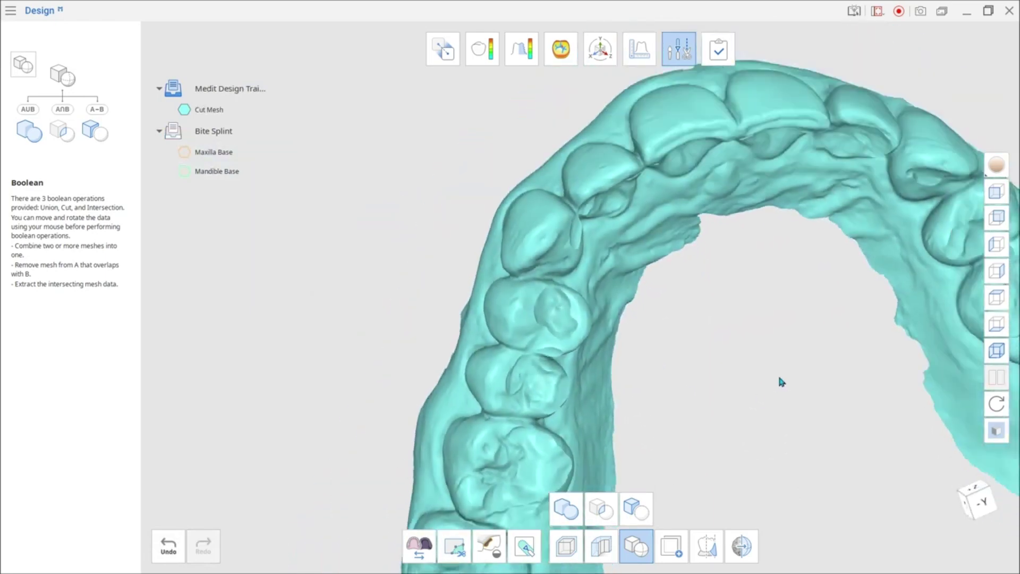
pyautogui.scroll(-2, 779, 377)
pyautogui.moveTo(779, 377); pyautogui.dragTo(667, 319, button='middle')
pyautogui.moveTo(667, 319); pyautogui.dragTo(669, 392, button='right')
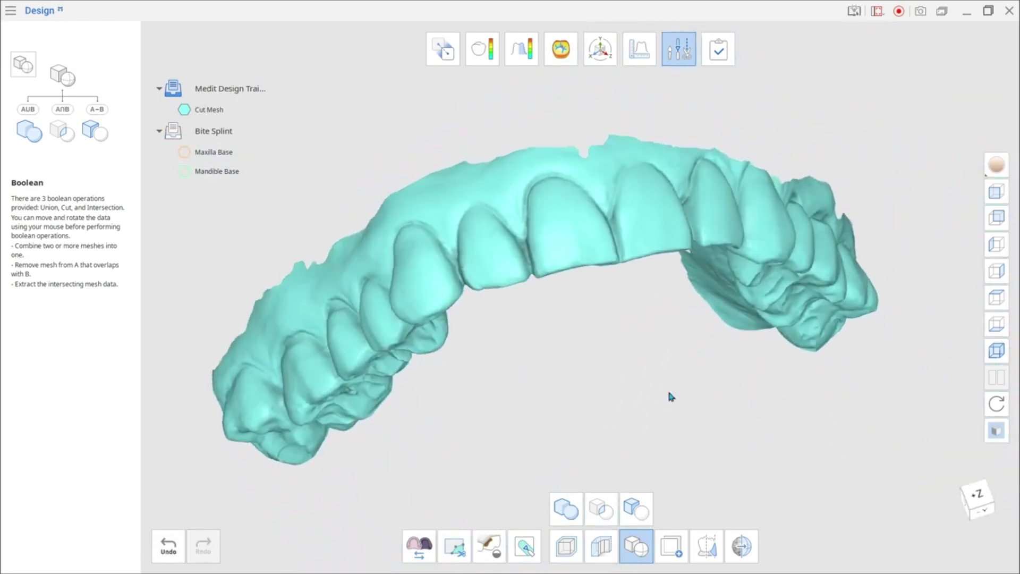
# Undo the Boolean Cut, and outline all tooth crowns of Maxilla Base with a polyline selection for the Duplicate tool.
pyautogui.hotkey('ctrl', 'z')
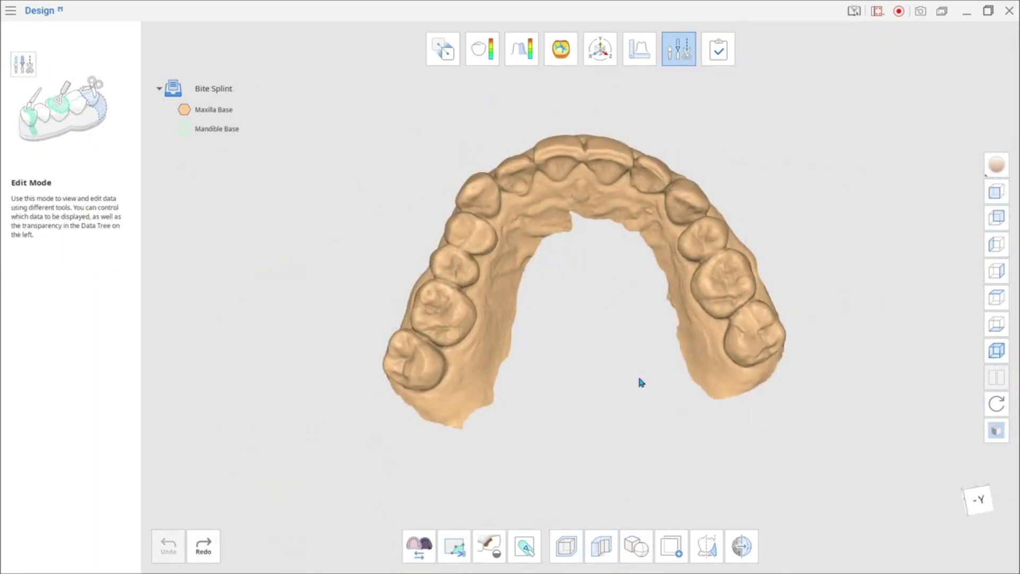
pyautogui.click(671, 546)
pyautogui.moveTo(659, 504)
pyautogui.mouseDown(button='right')
pyautogui.moveTo(630, 425)
pyautogui.moveTo(591, 433)
pyautogui.mouseUp(button='right')
pyautogui.click(486, 509)
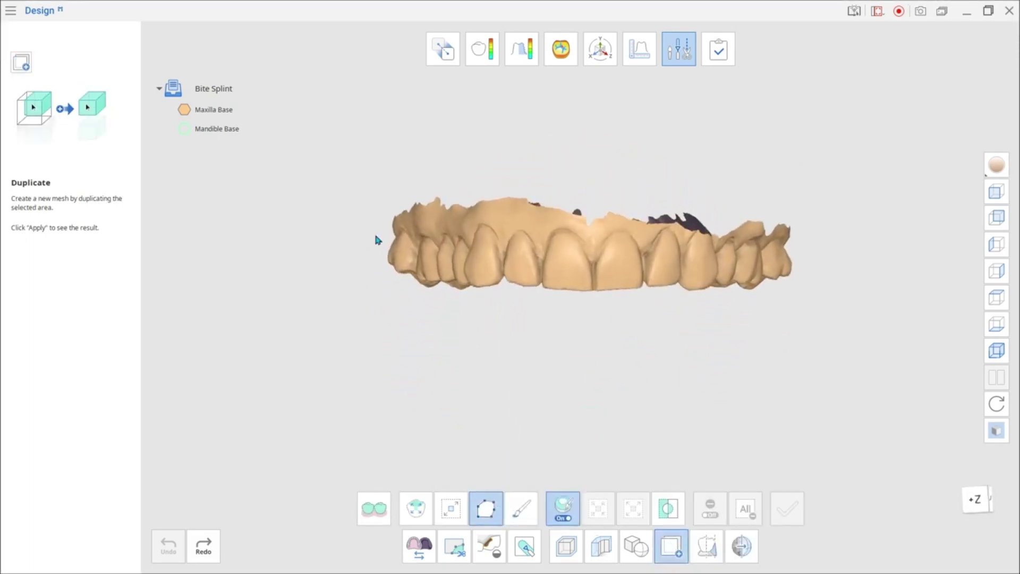
pyautogui.click(375, 234)
pyautogui.click(810, 244)
pyautogui.click(845, 259)
pyautogui.click(848, 361)
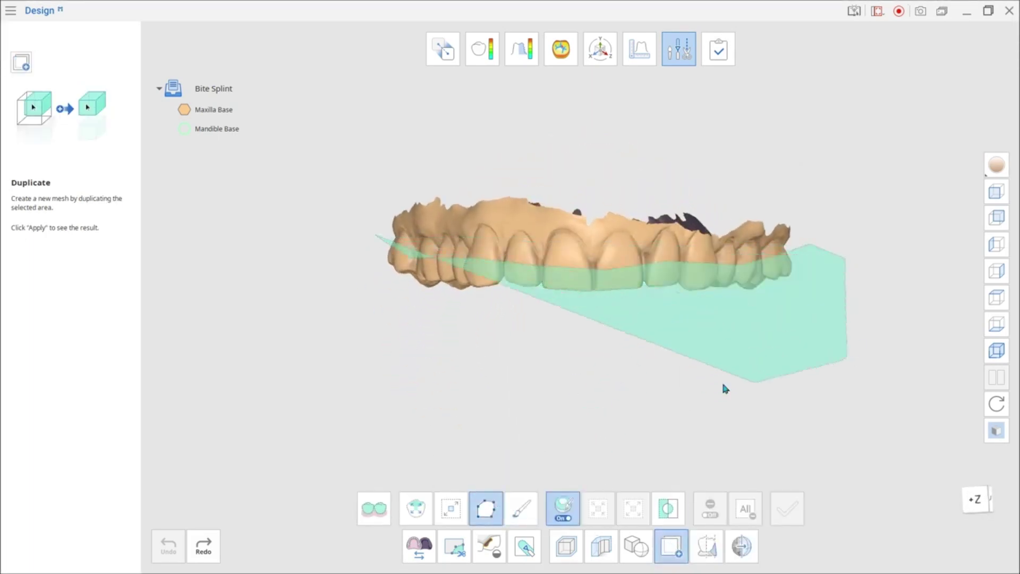
pyautogui.click(382, 346)
pyautogui.doubleClick(352, 274)
# Brush-deselect the inner gum and lower tooth areas behind one side's molars and premolars with the medium brush.
pyautogui.moveTo(588, 441)
pyautogui.mouseDown(button='right')
pyautogui.moveTo(589, 230)
pyautogui.moveTo(588, 356)
pyautogui.moveTo(588, 313)
pyautogui.moveTo(523, 356)
pyautogui.mouseUp(button='right')
pyautogui.click(523, 505)
pyautogui.click(486, 471)
pyautogui.click(710, 507)
pyautogui.scroll(3, 523, 356)
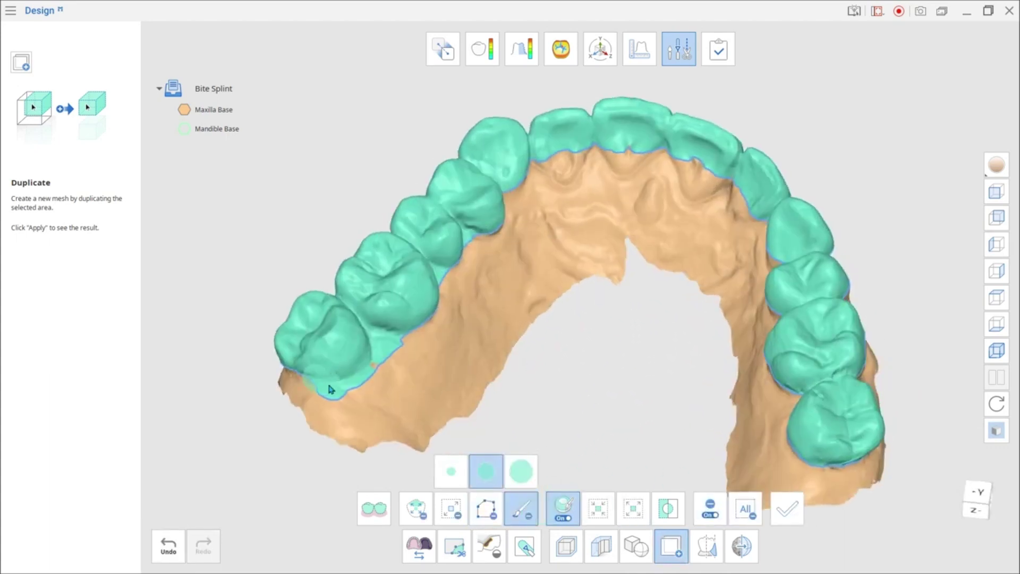
pyautogui.moveTo(328, 384); pyautogui.dragTo(435, 290)
pyautogui.moveTo(518, 227); pyautogui.dragTo(523, 223)
pyautogui.moveTo(405, 332); pyautogui.dragTo(368, 366)
pyautogui.moveTo(598, 250); pyautogui.dragTo(542, 227, button='right')
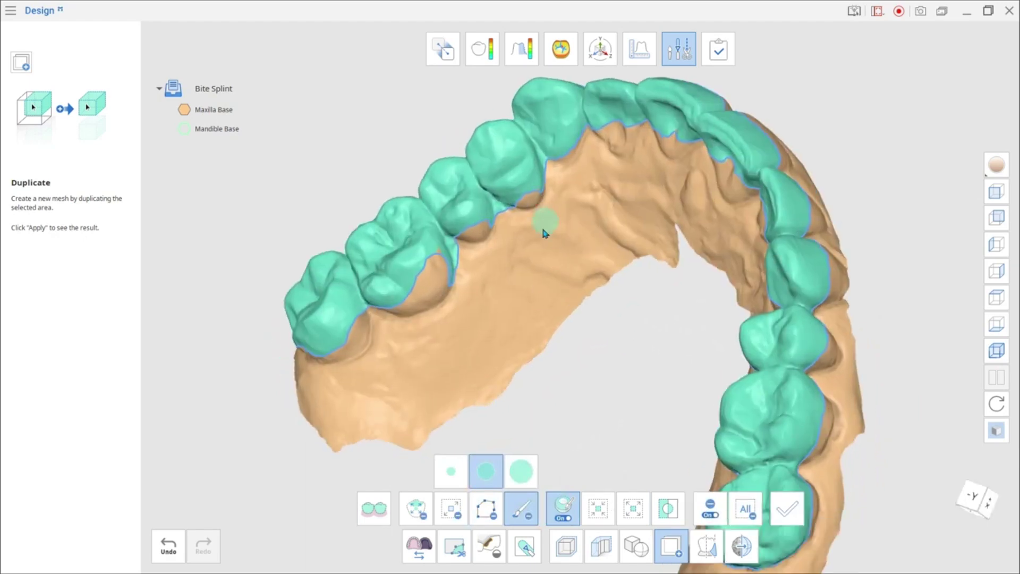
pyautogui.scroll(1, 542, 227)
pyautogui.moveTo(454, 246); pyautogui.dragTo(437, 299)
# Brush-deselect the inner gum areas along the premolars and molars on the opposite side of the arch.
pyautogui.moveTo(678, 250)
pyautogui.mouseDown(button='right')
pyautogui.moveTo(737, 261)
pyautogui.moveTo(763, 419)
pyautogui.moveTo(782, 425)
pyautogui.mouseUp(button='right')
pyautogui.moveTo(743, 279); pyautogui.dragTo(736, 412)
pyautogui.moveTo(739, 452); pyautogui.dragTo(699, 449, button='right')
pyautogui.moveTo(699, 449); pyautogui.dragTo(728, 332, button='middle')
pyautogui.scroll(-1, 728, 332)
pyautogui.moveTo(749, 372); pyautogui.dragTo(755, 425)
pyautogui.moveTo(806, 483); pyautogui.dragTo(814, 321, button='right')
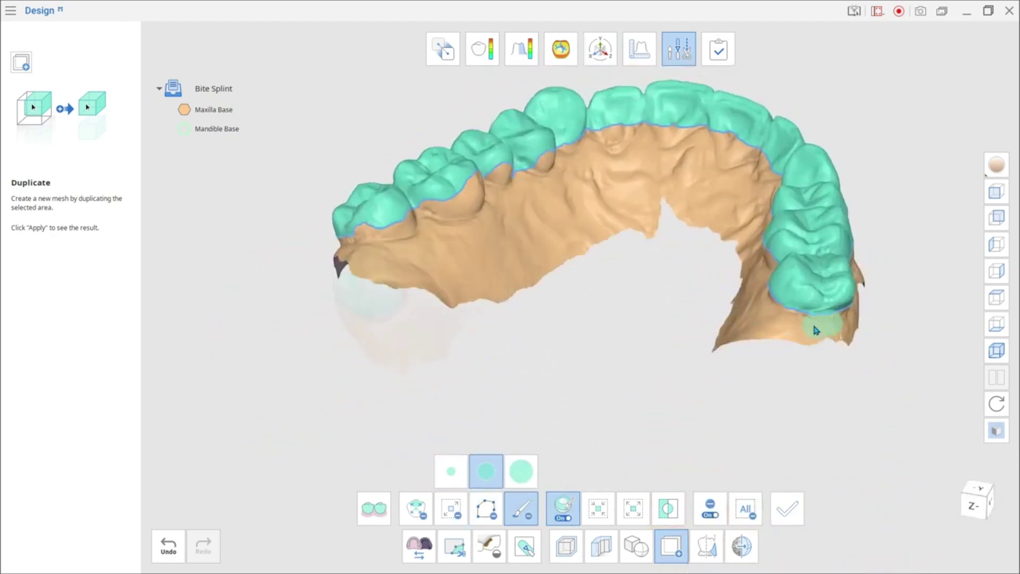
# Duplicate the selected crowns as a new mesh and hide Maxilla Base to inspect it.
pyautogui.click(786, 509)
pyautogui.click(252, 167)
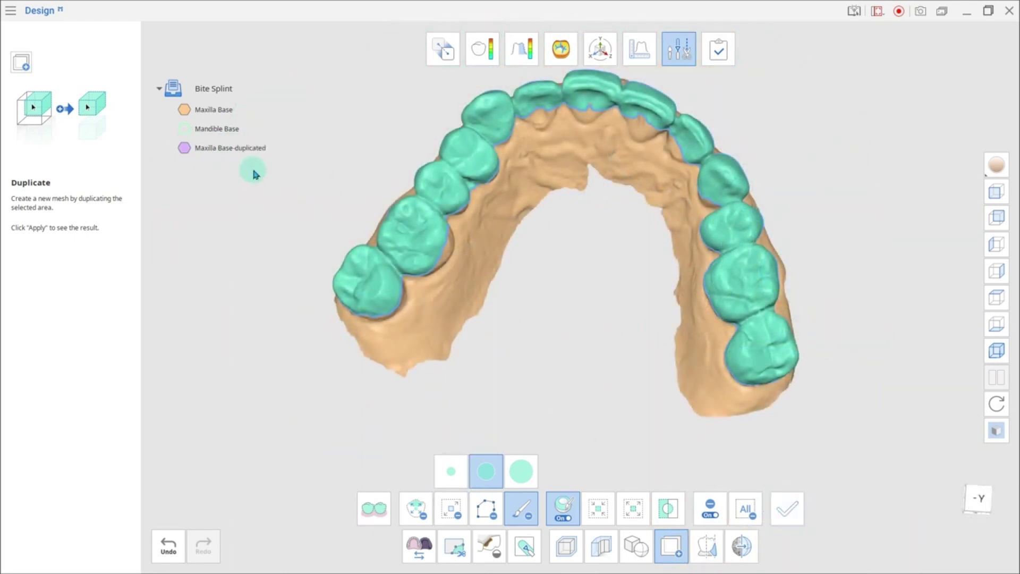
pyautogui.click(184, 110)
pyautogui.moveTo(624, 388); pyautogui.dragTo(611, 361, button='right')
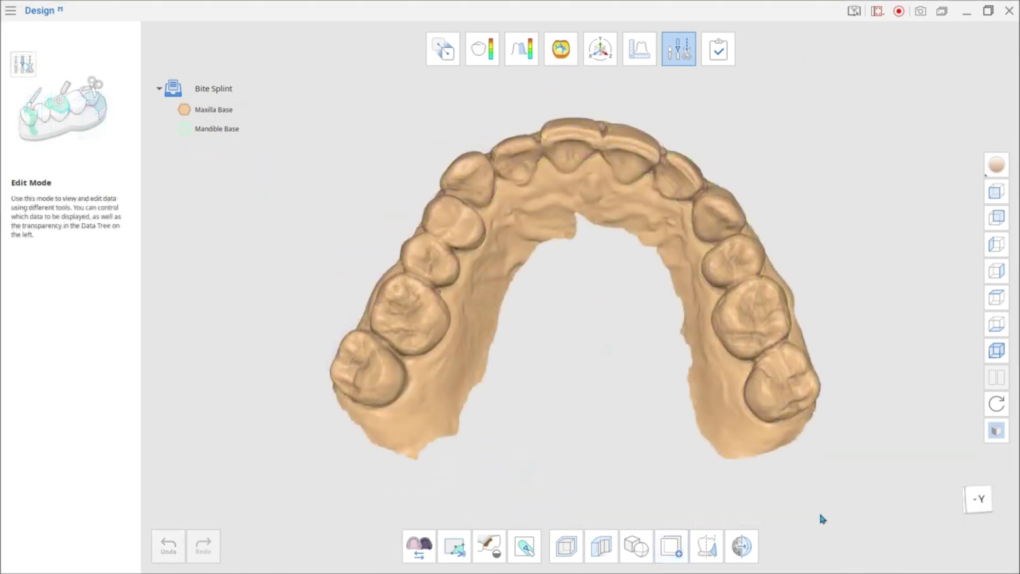
# Start Blockout Undercut on Maxilla Base and tilt its insertion direction arrow, checking the marked undercuts.
pyautogui.click(704, 552)
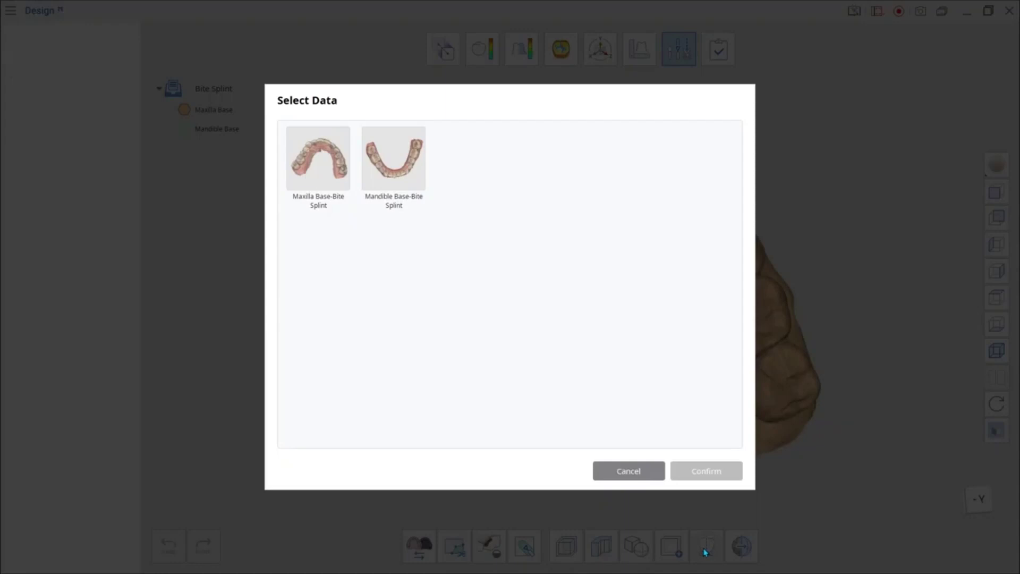
pyautogui.click(325, 206)
pyautogui.click(706, 471)
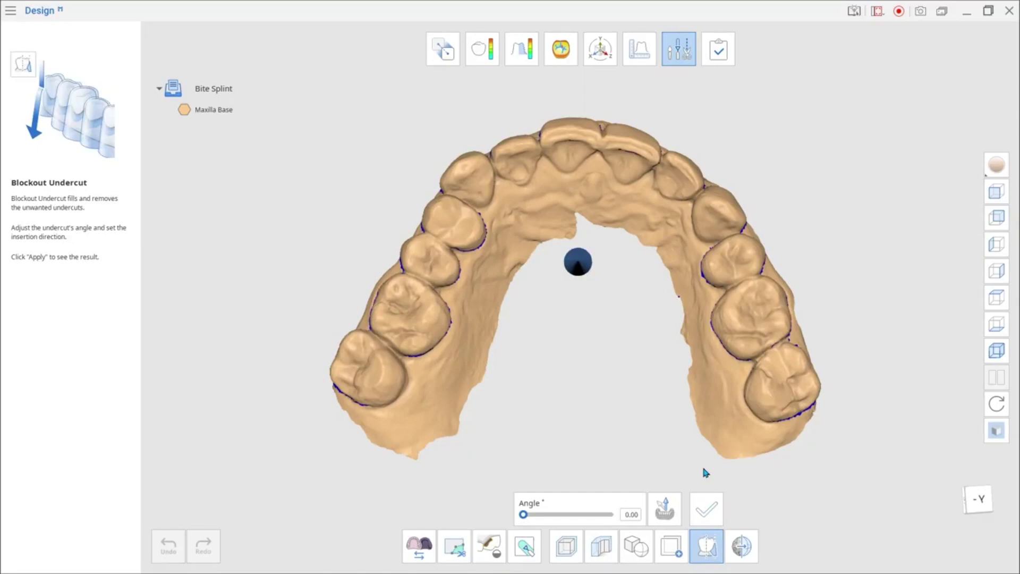
pyautogui.moveTo(633, 411); pyautogui.dragTo(481, 216, button='right')
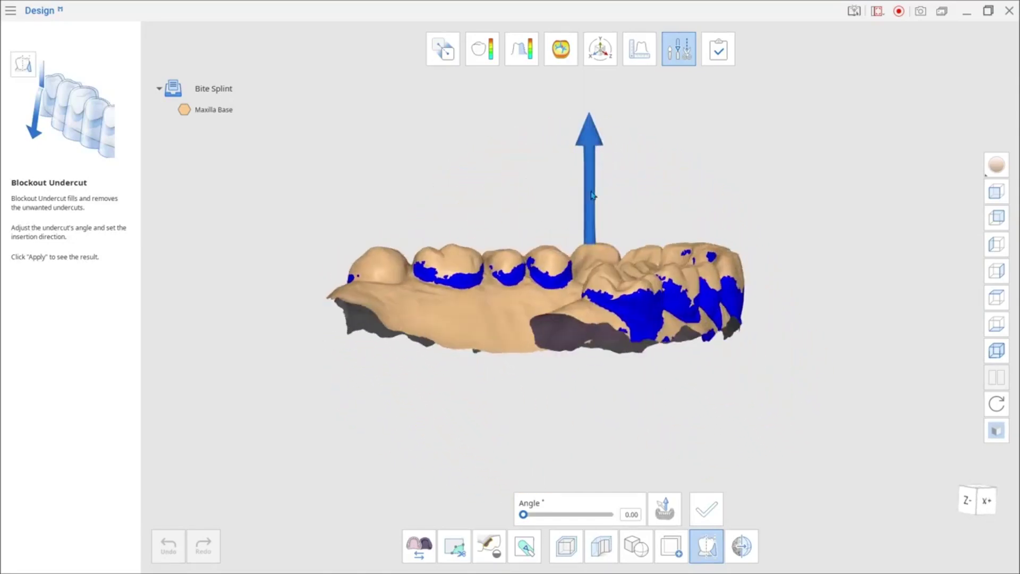
pyautogui.moveTo(592, 195); pyautogui.dragTo(581, 213)
pyautogui.moveTo(495, 319); pyautogui.dragTo(545, 225, button='right')
pyautogui.scroll(1, 538, 282)
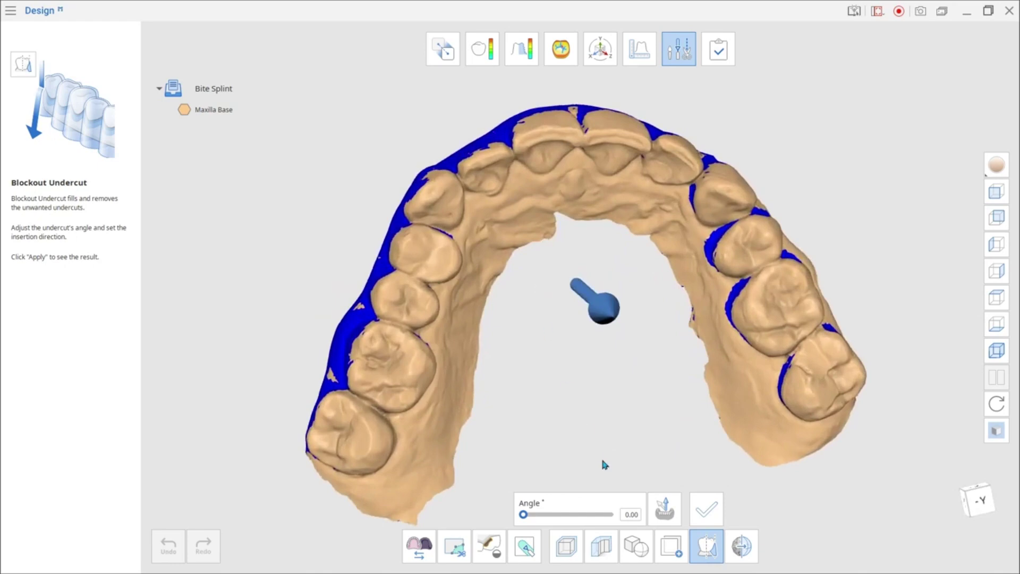
# Set the insertion direction from the view looking onto the biting surfaces, and apply the undercut blockout at angle 0.00.
pyautogui.click(663, 513)
pyautogui.moveTo(547, 298); pyautogui.dragTo(626, 420, button='right')
pyautogui.click(664, 510)
pyautogui.moveTo(570, 382)
pyautogui.mouseDown(button='right')
pyautogui.moveTo(635, 375)
pyautogui.moveTo(694, 284)
pyautogui.mouseUp(button='right')
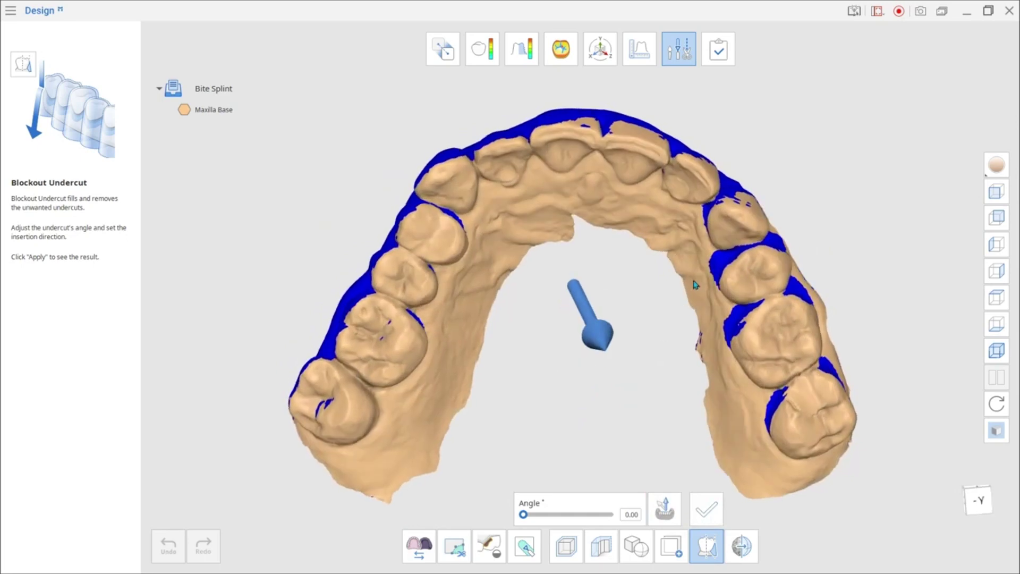
pyautogui.click(665, 510)
pyautogui.moveTo(560, 324); pyautogui.dragTo(635, 315, button='right')
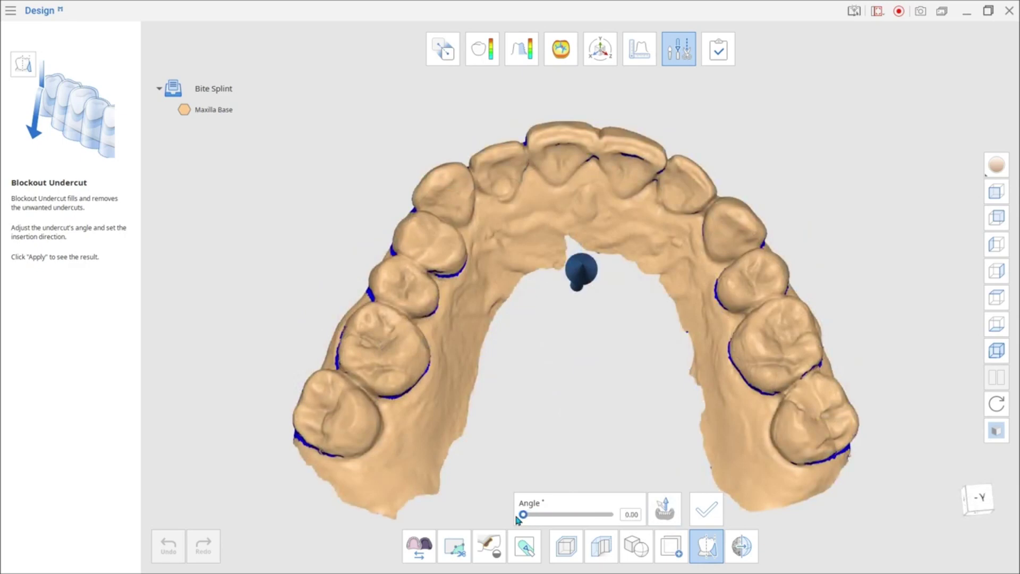
pyautogui.click(707, 515)
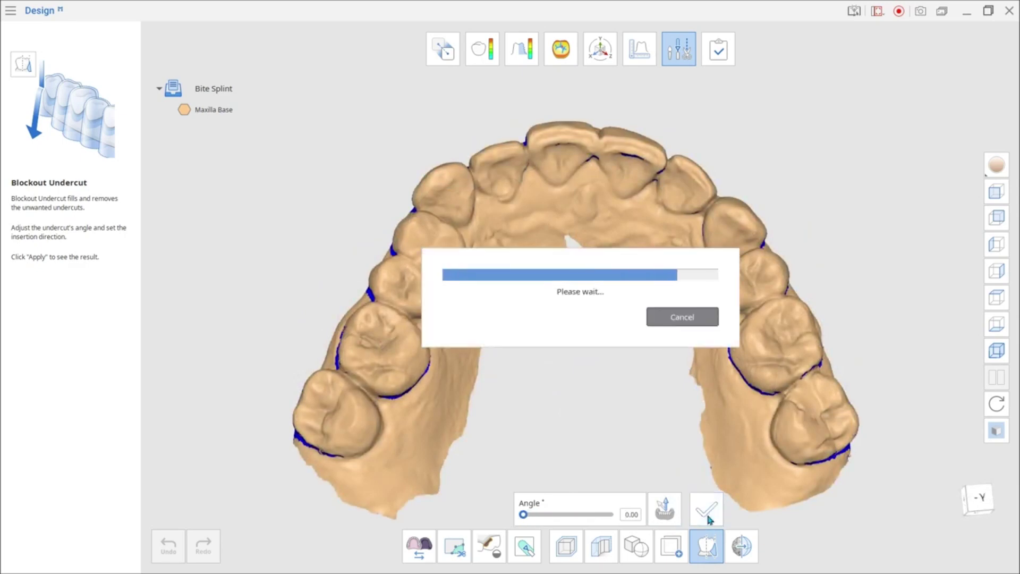
pyautogui.moveTo(644, 420); pyautogui.dragTo(506, 280, button='right')
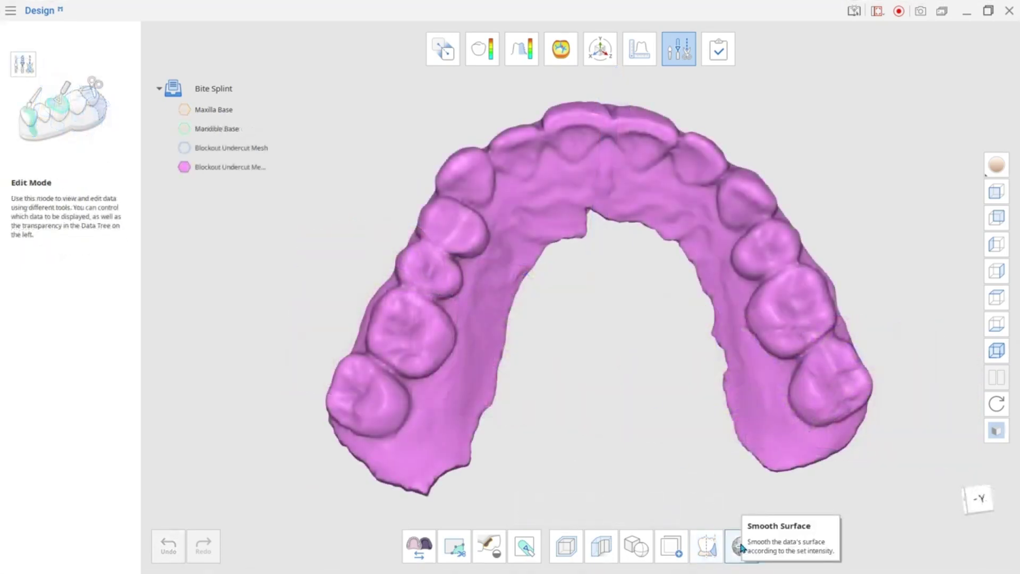
# Smooth the two rear molars on one side of the visible blockout mesh, using the largest selection brush and a raised smoothness strength.
pyautogui.click(741, 545)
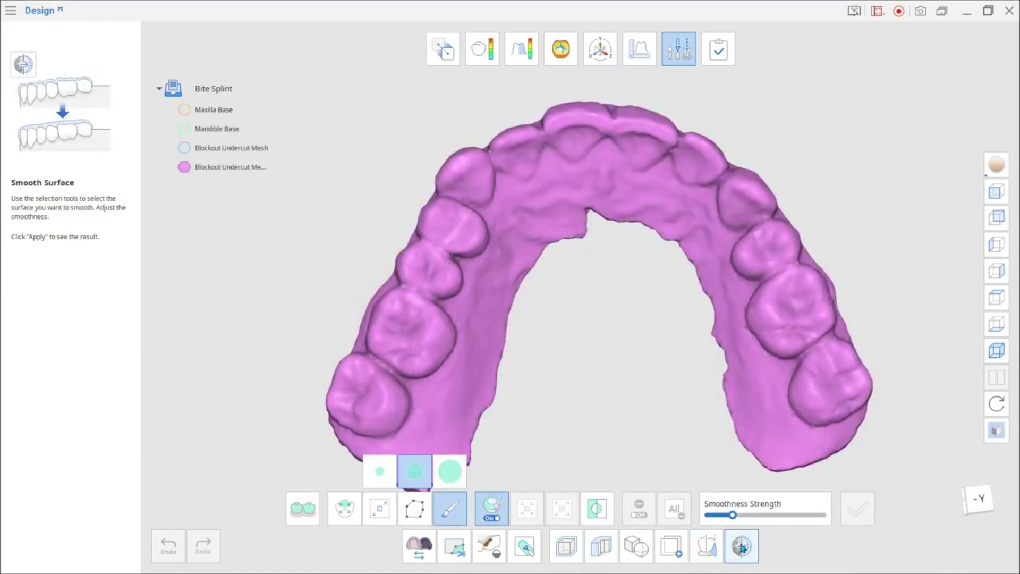
pyautogui.moveTo(447, 372); pyautogui.dragTo(467, 380, button='right')
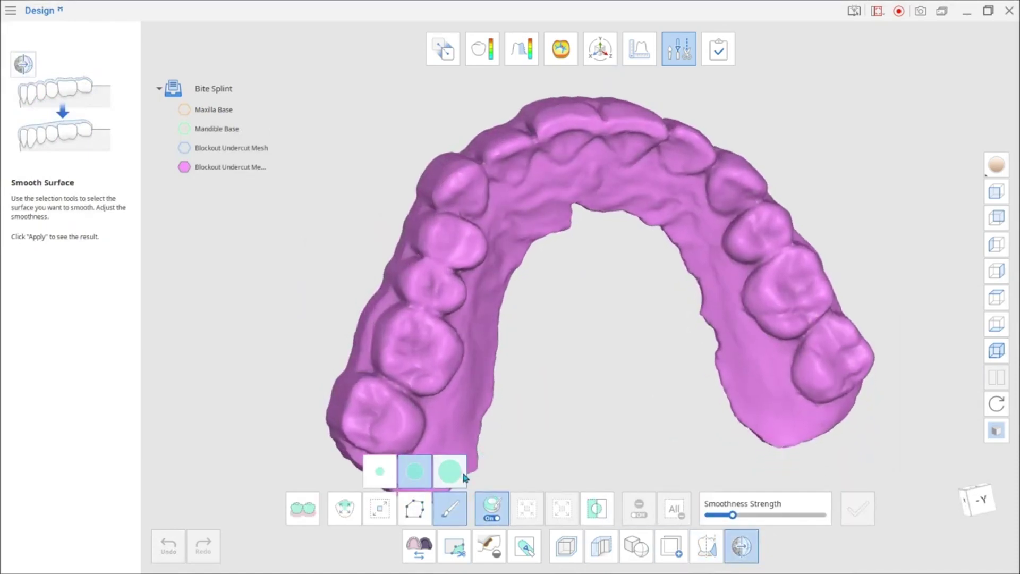
pyautogui.click(461, 471)
pyautogui.moveTo(559, 381); pyautogui.dragTo(600, 298, button='middle')
pyautogui.moveTo(434, 334); pyautogui.dragTo(450, 239)
pyautogui.scroll(3, 584, 355)
pyautogui.moveTo(611, 332); pyautogui.dragTo(731, 410, button='middle')
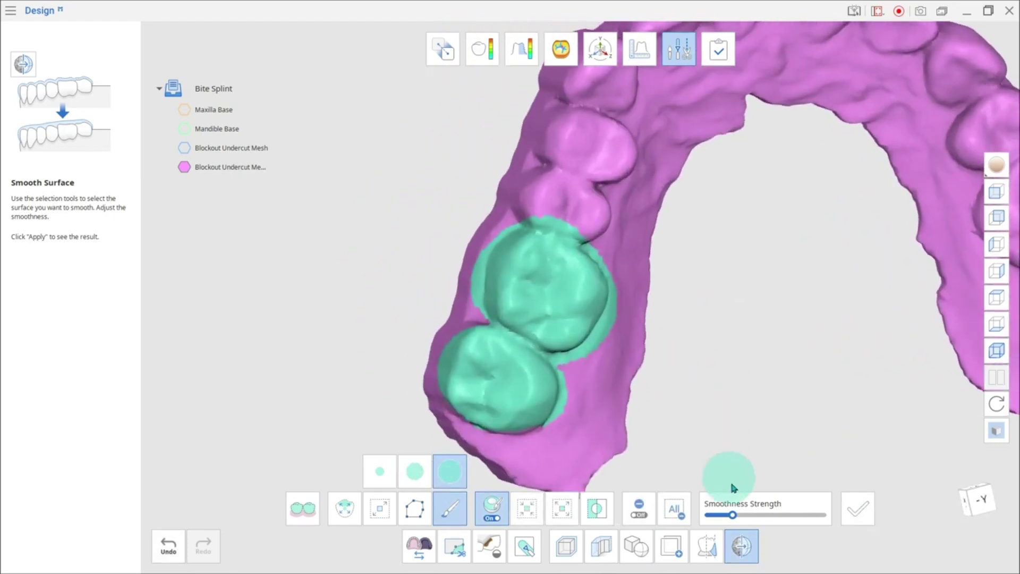
pyautogui.click(856, 507)
pyautogui.moveTo(640, 392)
pyautogui.mouseDown(button='right')
pyautogui.moveTo(647, 269)
pyautogui.moveTo(668, 303)
pyautogui.mouseUp(button='right')
pyautogui.scroll(-3, 665, 311)
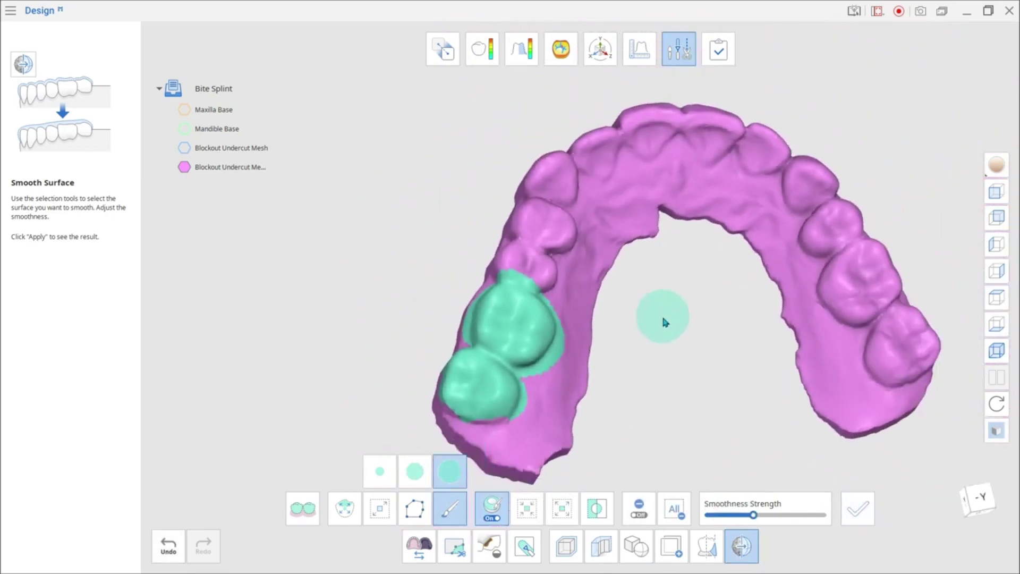
# Brush-select the first molar on the opposite side of the arch for surface smoothing.
pyautogui.moveTo(661, 313); pyautogui.dragTo(582, 308, button='middle')
pyautogui.moveTo(582, 308); pyautogui.dragTo(572, 342, button='right')
pyautogui.moveTo(799, 287)
pyautogui.mouseDown()
pyautogui.moveTo(779, 270)
pyautogui.moveTo(797, 260)
pyautogui.mouseUp()
pyautogui.moveTo(797, 261); pyautogui.dragTo(778, 292)
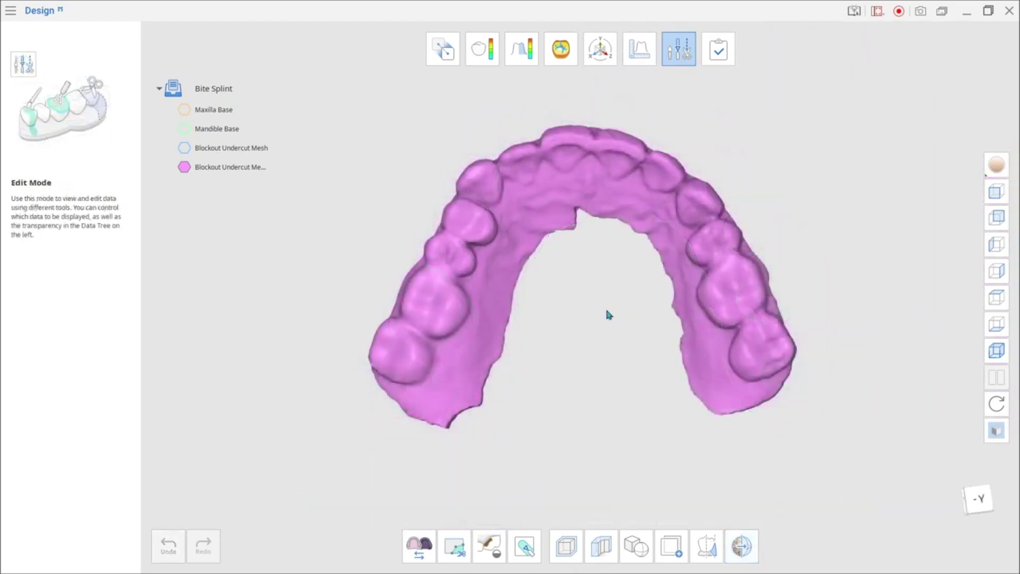
# Complete the design and use the advanced save options to mark Mandible Base and Maxilla Base for export.
pyautogui.click(719, 51)
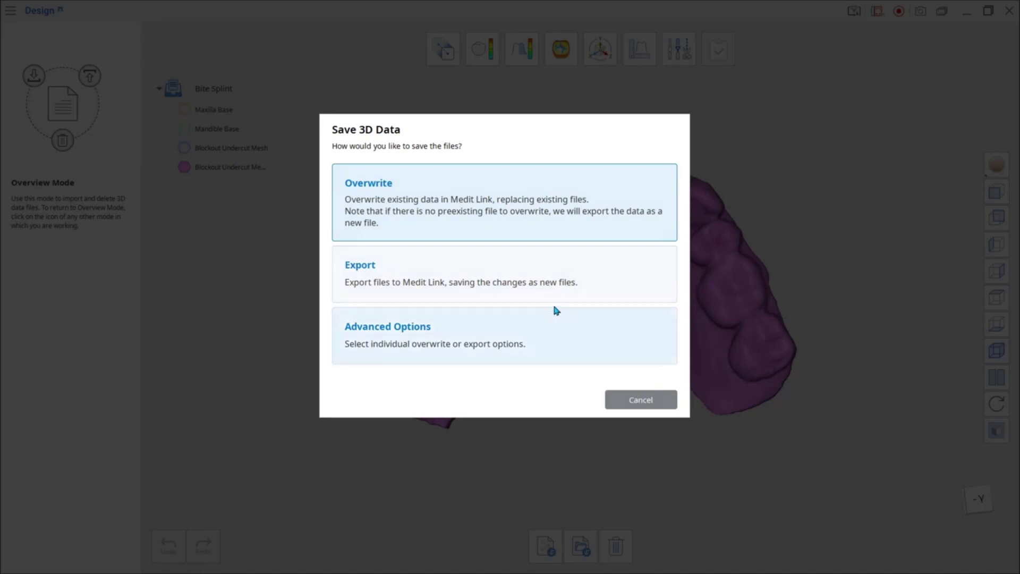
pyautogui.click(556, 339)
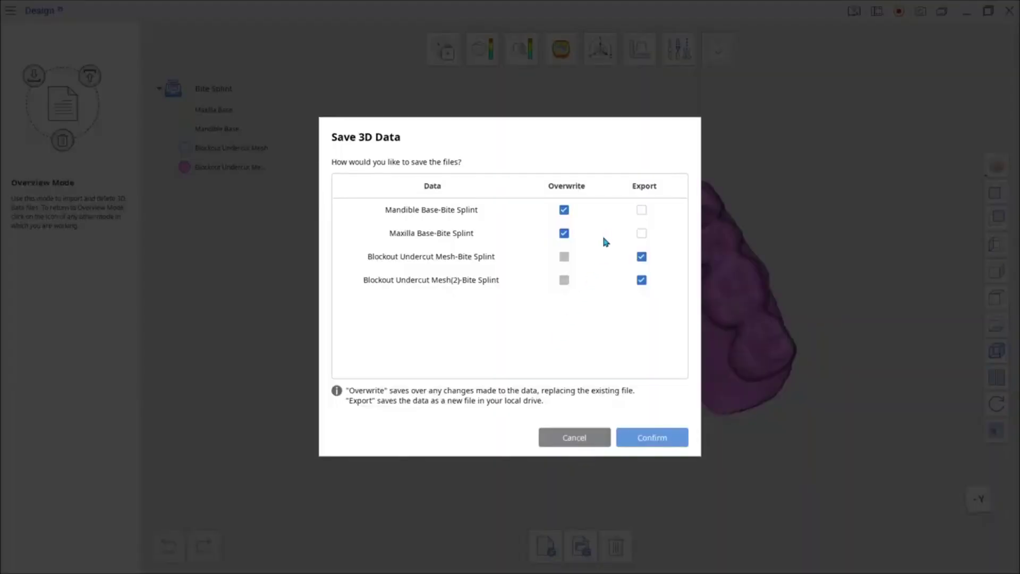
pyautogui.click(641, 210)
pyautogui.click(642, 233)
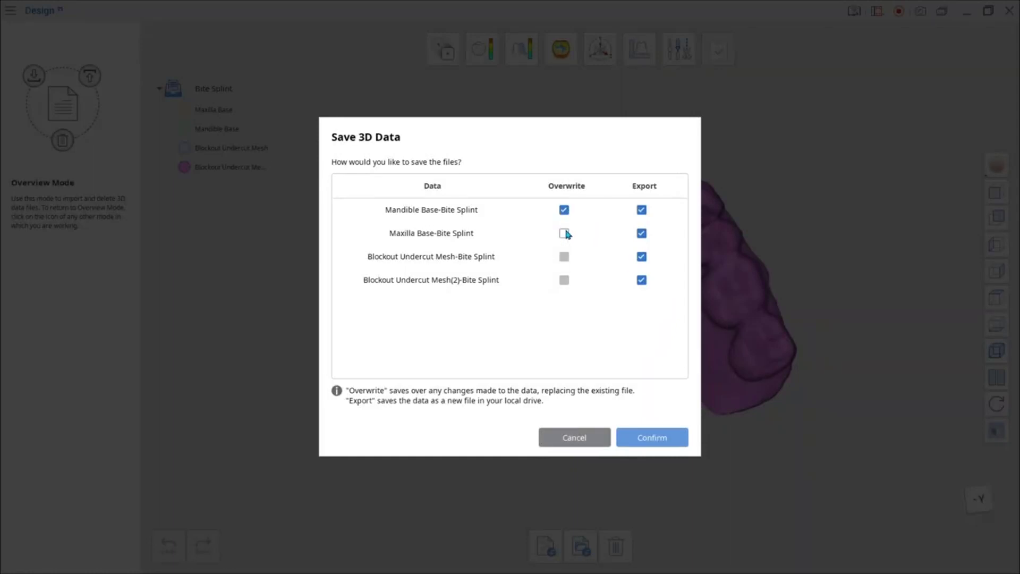